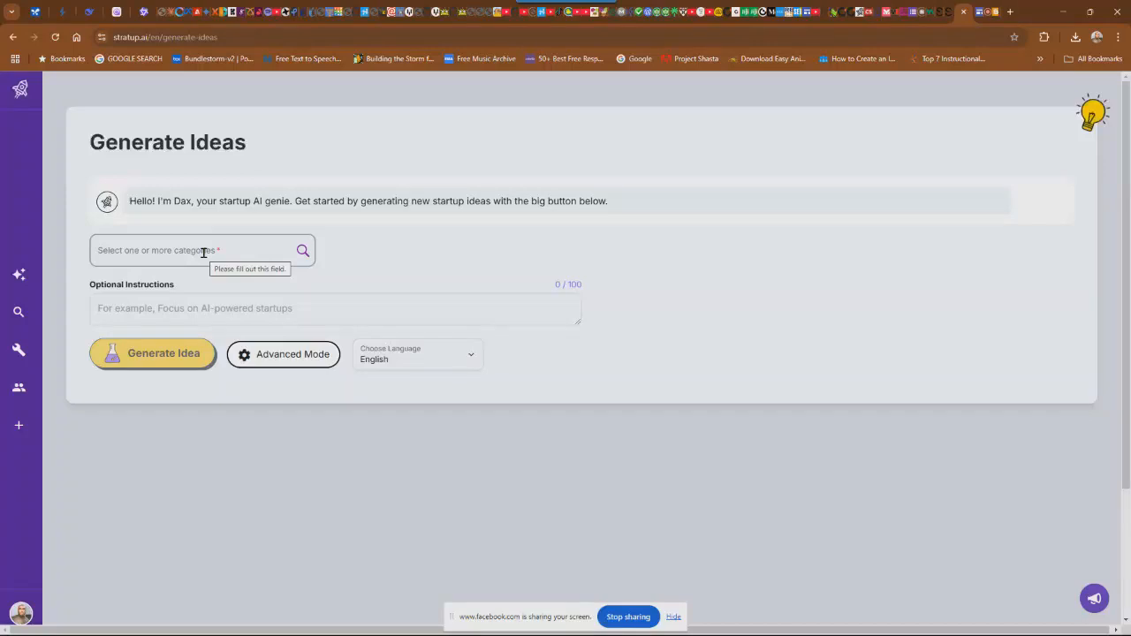
pyautogui.click(183, 240)
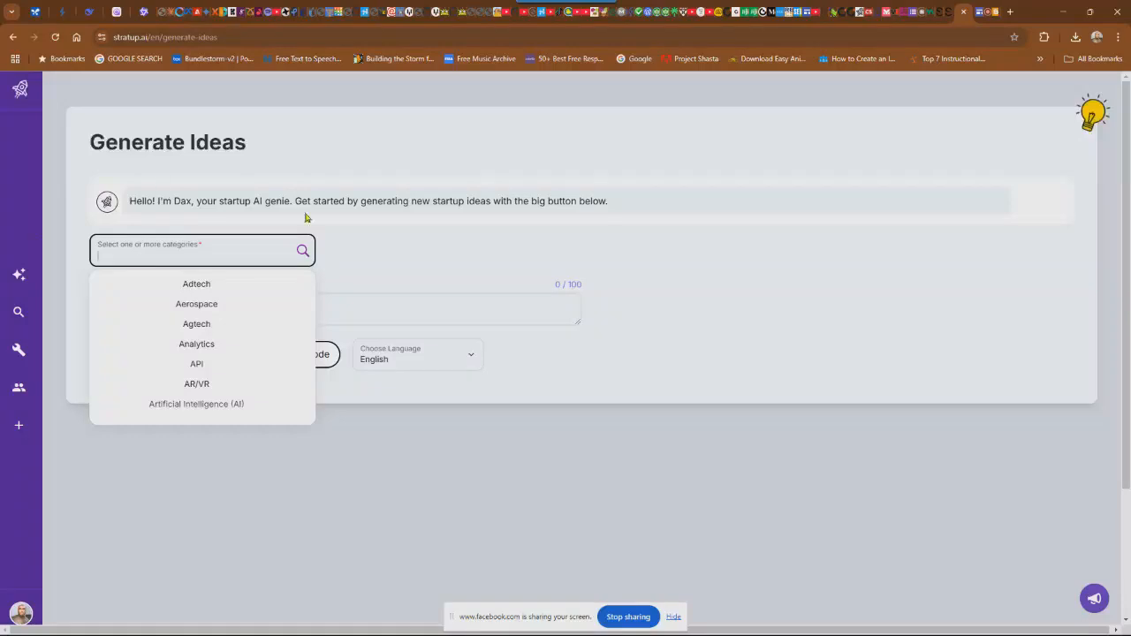
pyautogui.click(174, 172)
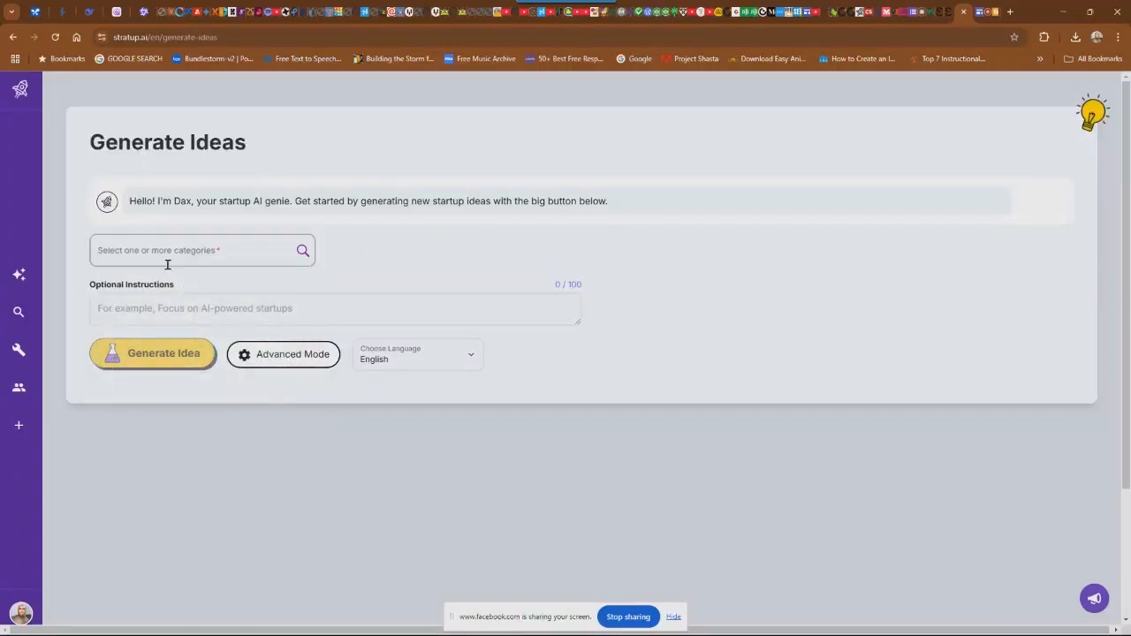
pyautogui.click(228, 250)
pyautogui.click(363, 247)
# Step: Select Farming as the startup category for the idea
pyautogui.click(173, 252)
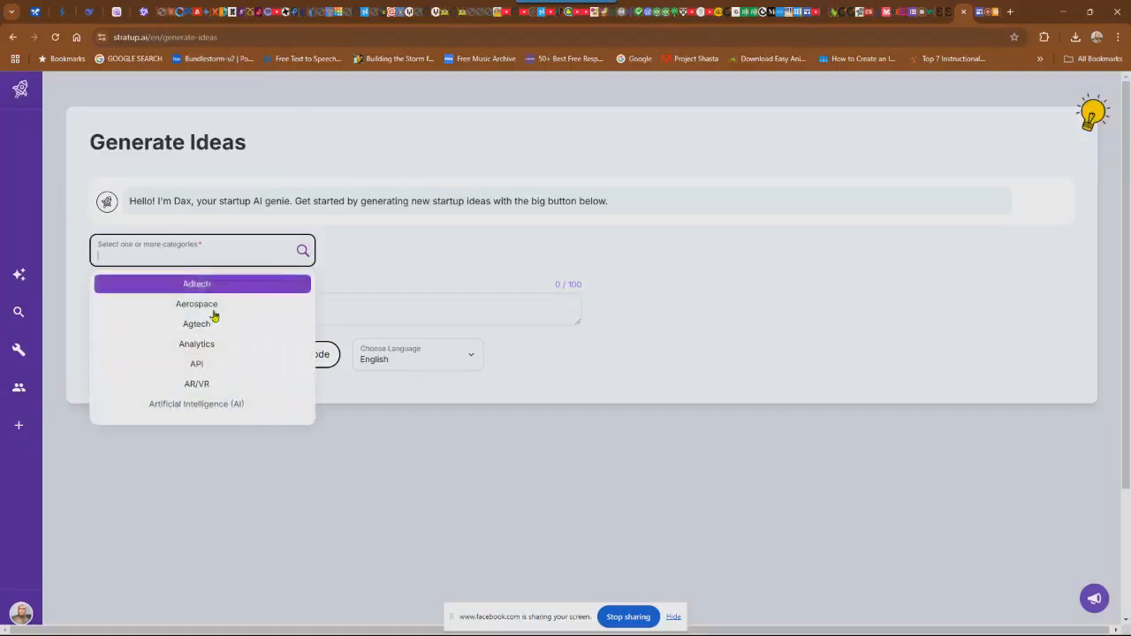
pyautogui.scroll(-1, 219, 338)
pyautogui.scroll(-5, 218, 338)
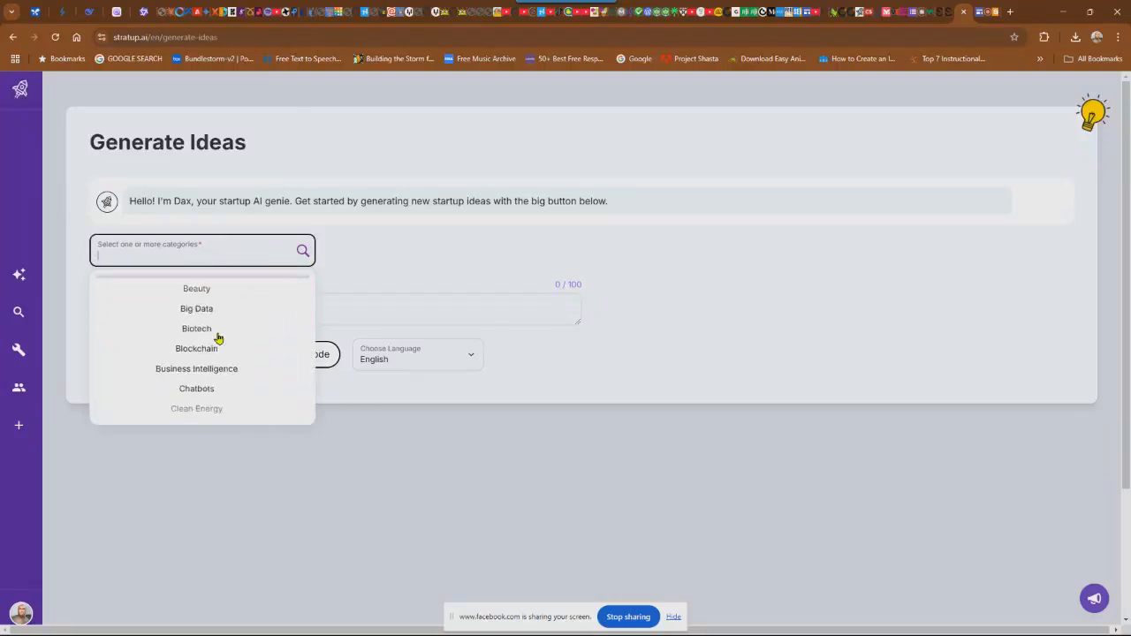
pyautogui.scroll(-6, 243, 338)
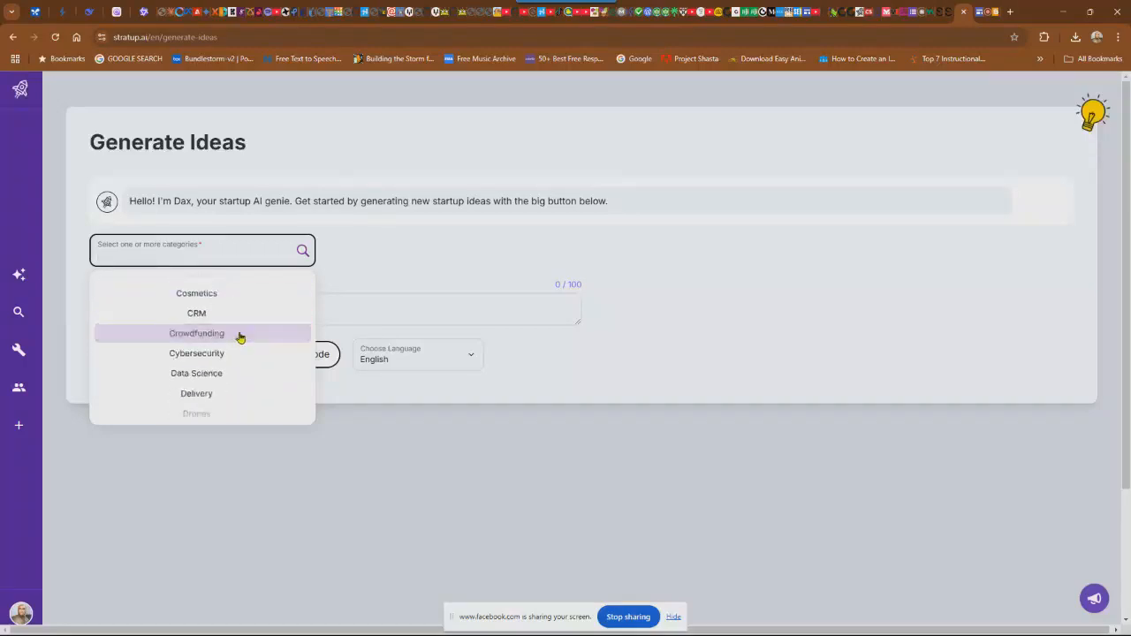
pyautogui.scroll(-3, 237, 339)
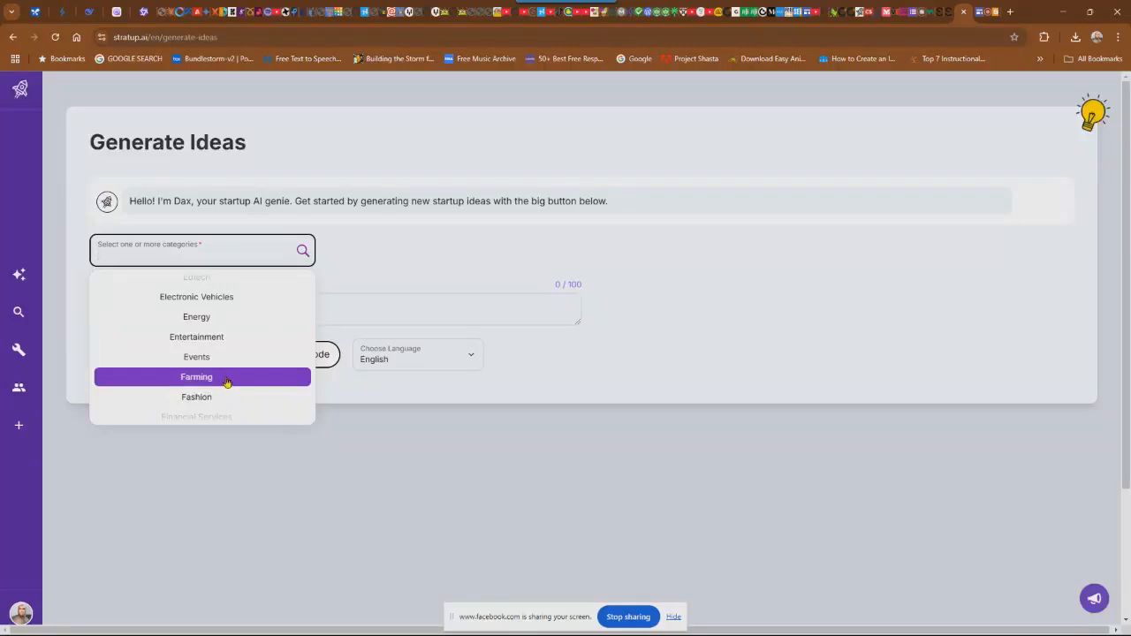
pyautogui.scroll(-3, 225, 380)
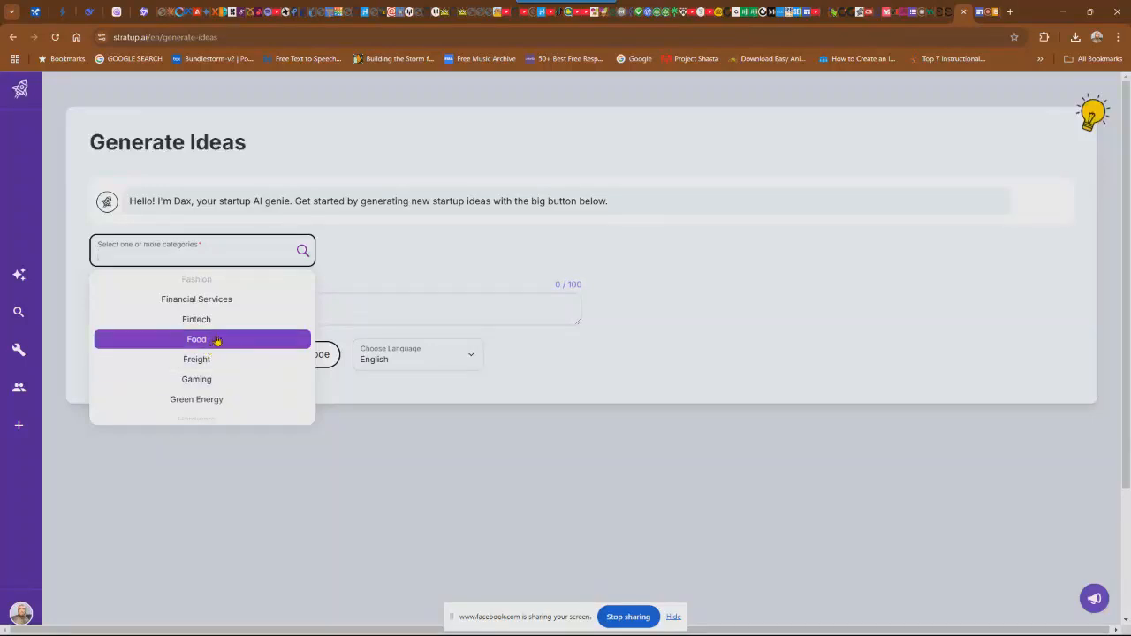
pyautogui.scroll(2, 218, 338)
pyautogui.click(236, 324)
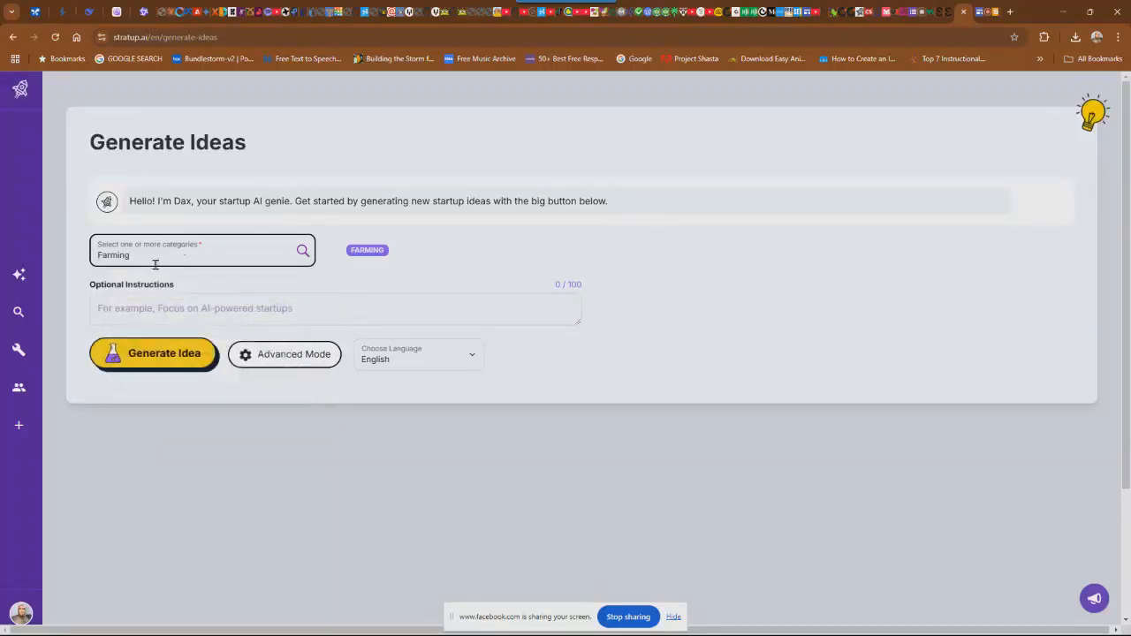
# Step: Enter "farm produce distribution platform for market around nigeria." as the optional instructions
pyautogui.click(217, 301)
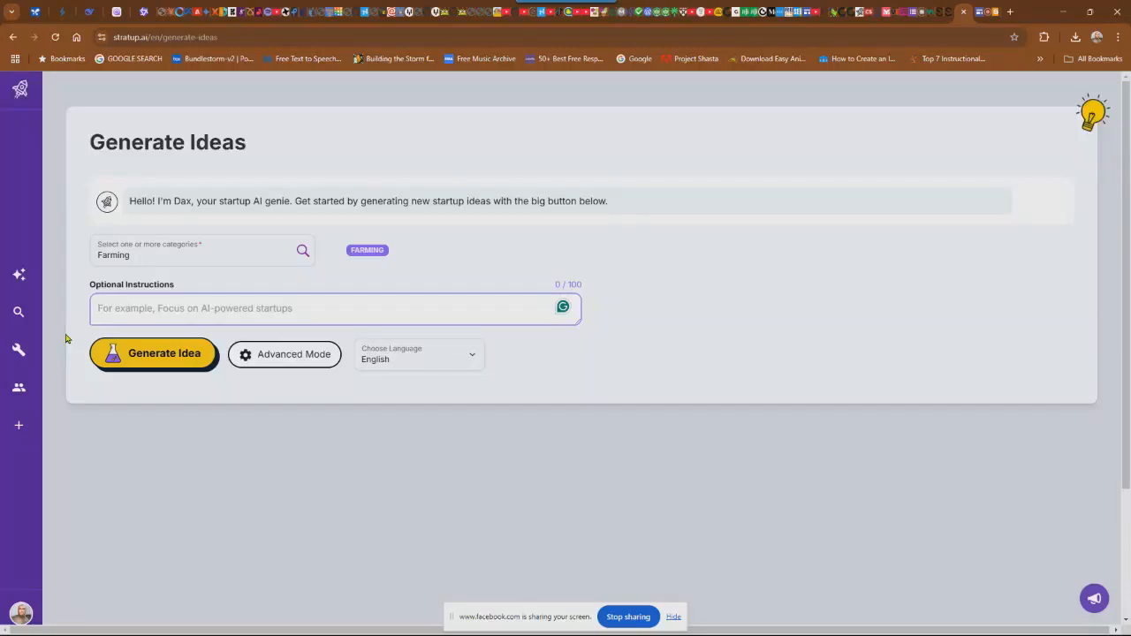
pyautogui.write('f')
pyautogui.write('a')
pyautogui.press('BackSpace')
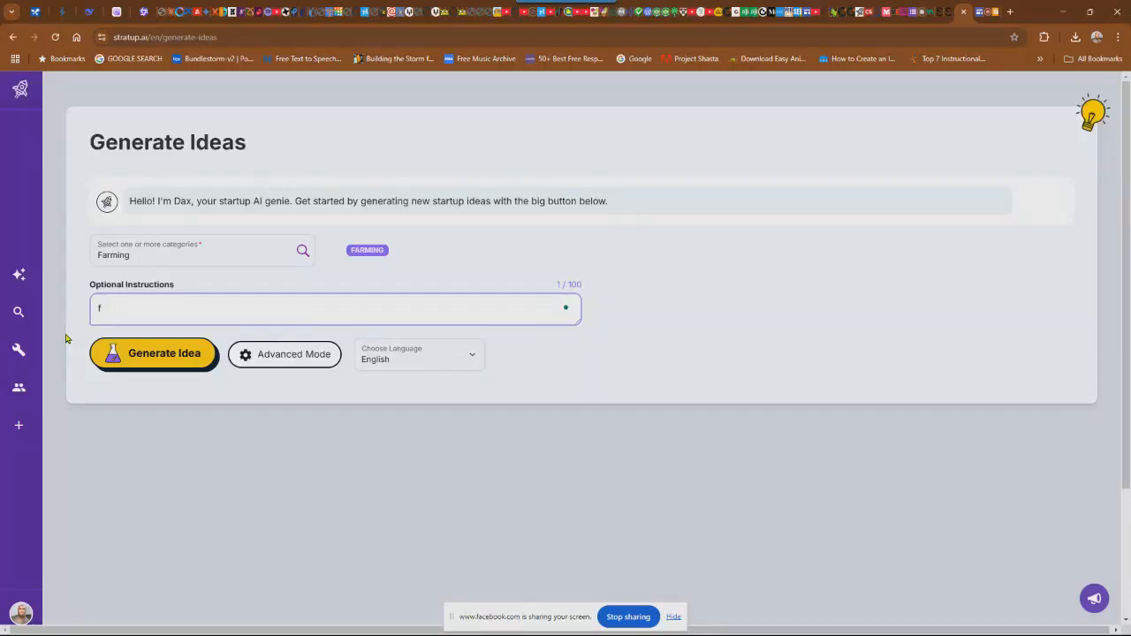
pyautogui.write('arm produc')
pyautogui.press('BackSpace')
pyautogui.press('BackSpace')
pyautogui.press('BackSpace')
pyautogui.write('duce distribution ')
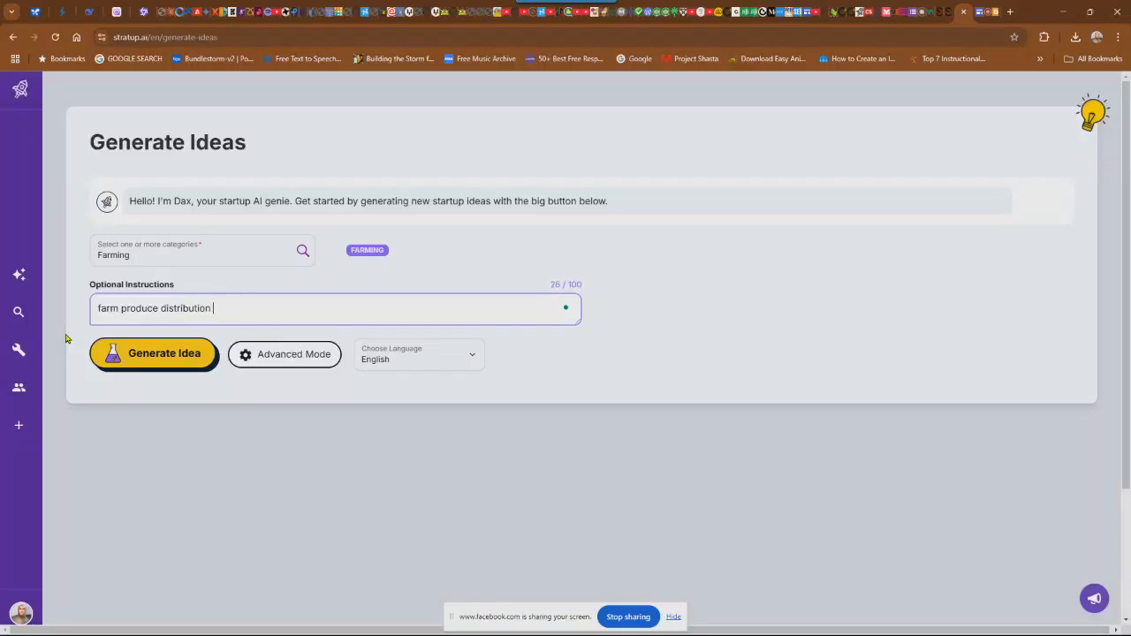
pyautogui.write('platform ofor market aroun')
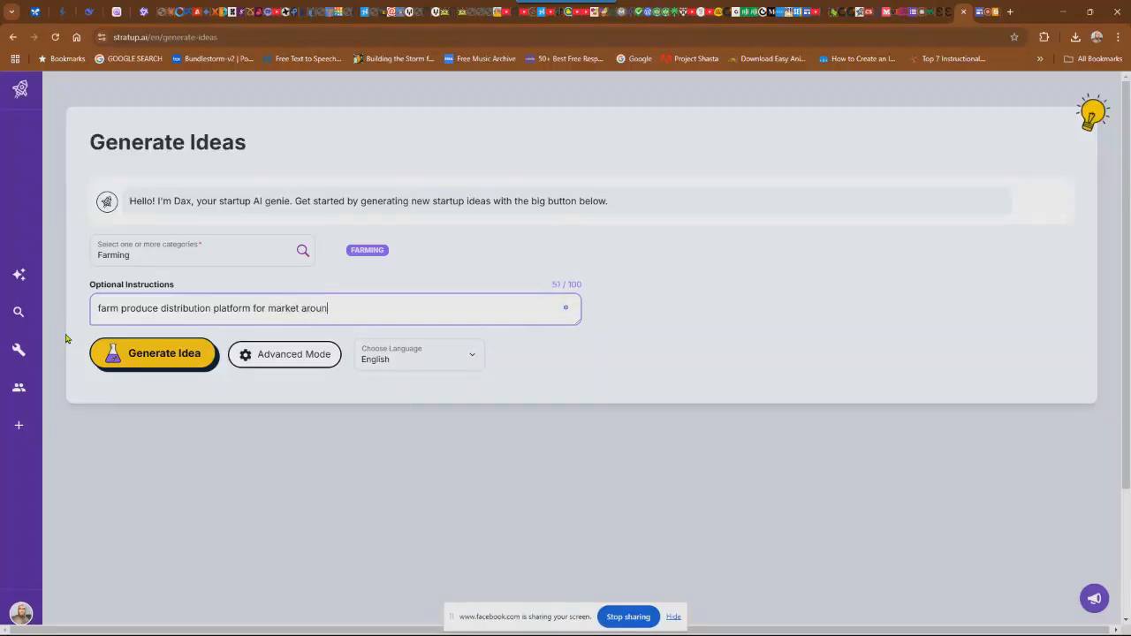
pyautogui.write('d nigeria.')
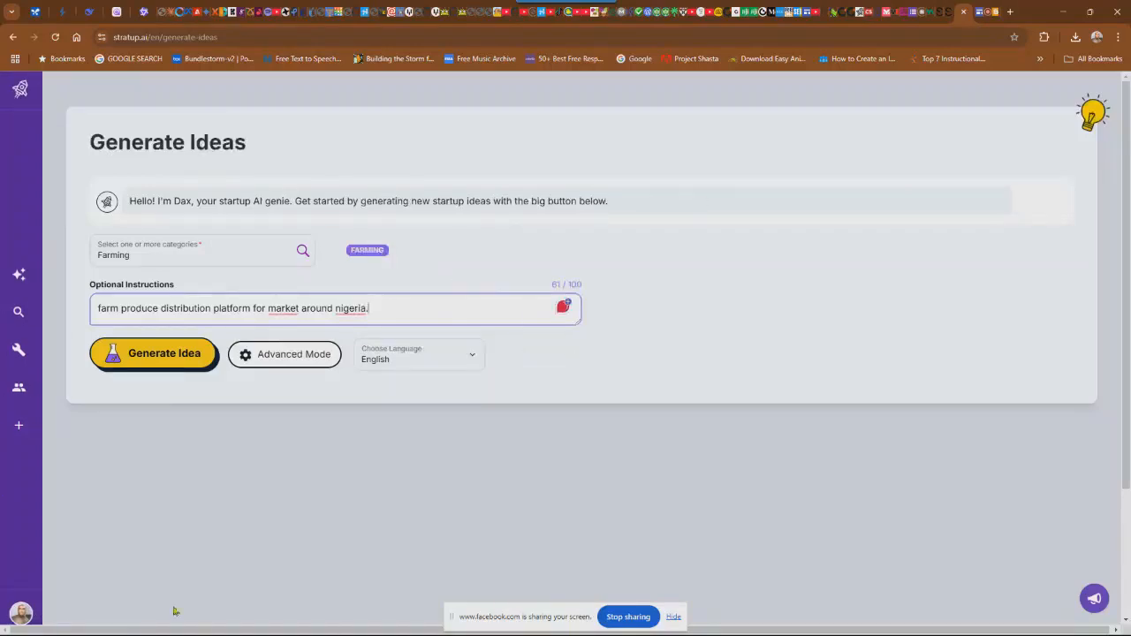
# Step: Switch the idea form to Advanced Mode and set the industry to Technology
pyautogui.click(296, 360)
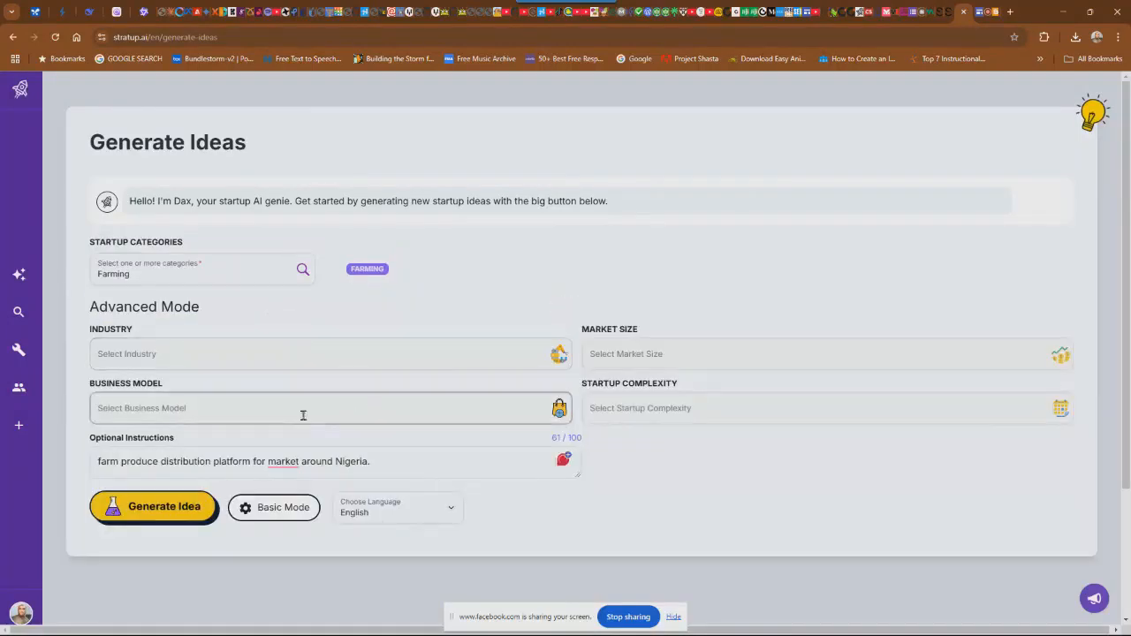
pyautogui.click(275, 362)
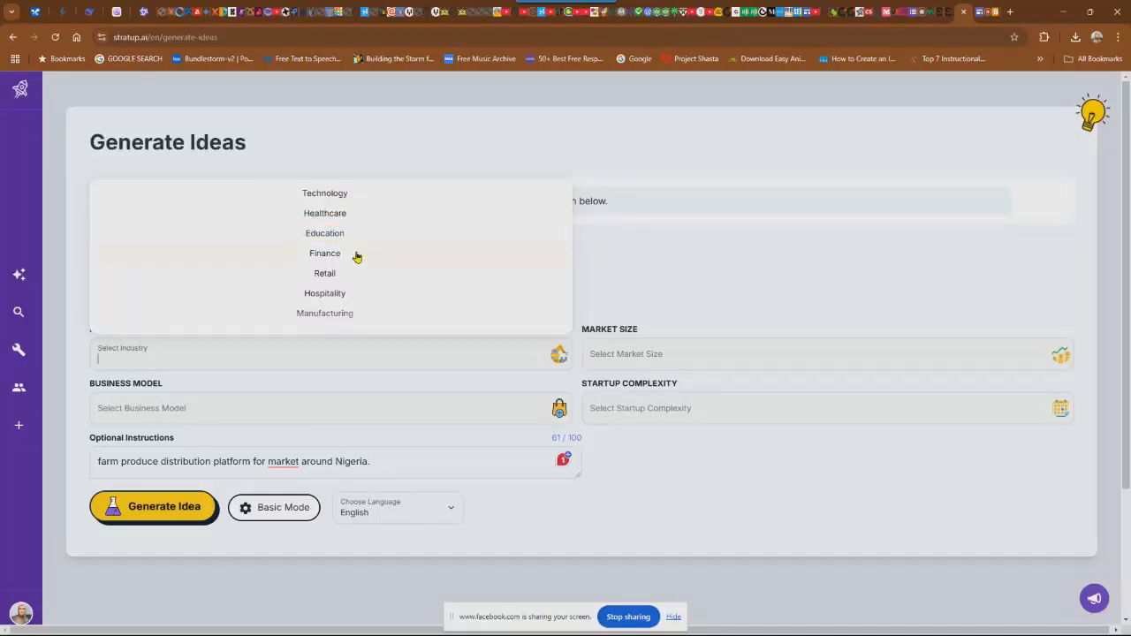
pyautogui.scroll(-1, 359, 298)
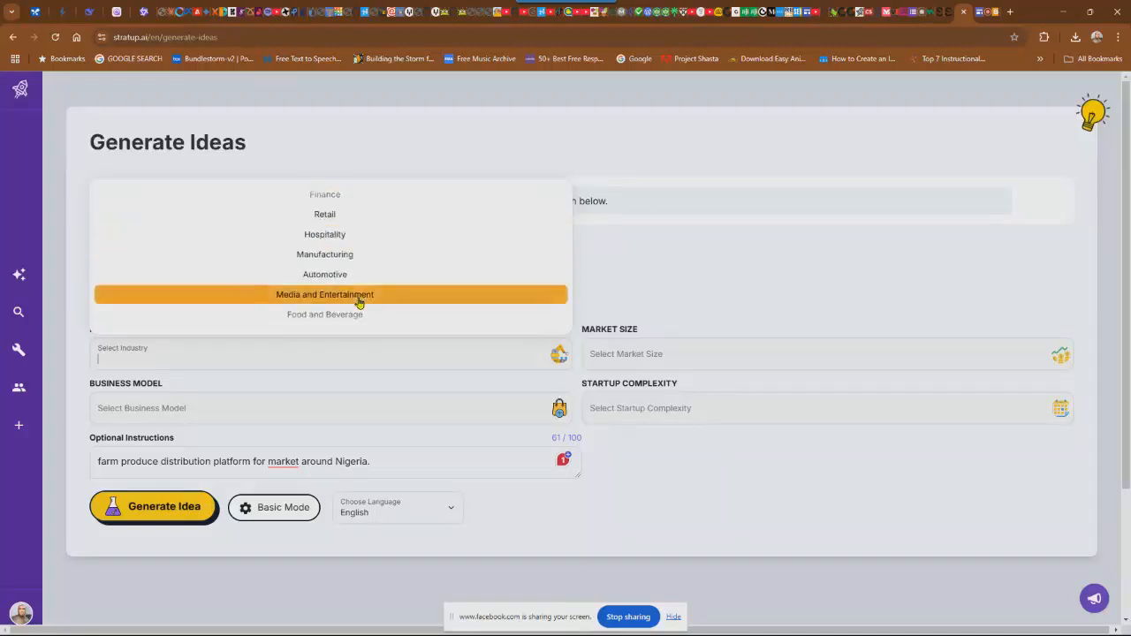
pyautogui.scroll(-3, 361, 300)
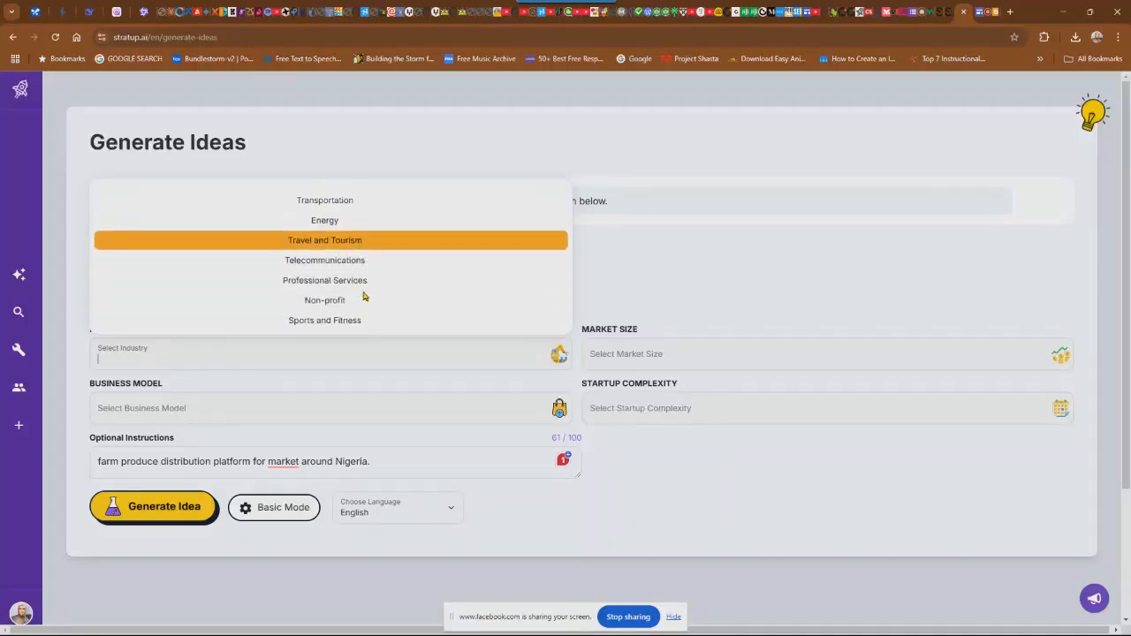
pyautogui.scroll(-1, 362, 291)
pyautogui.scroll(5, 360, 248)
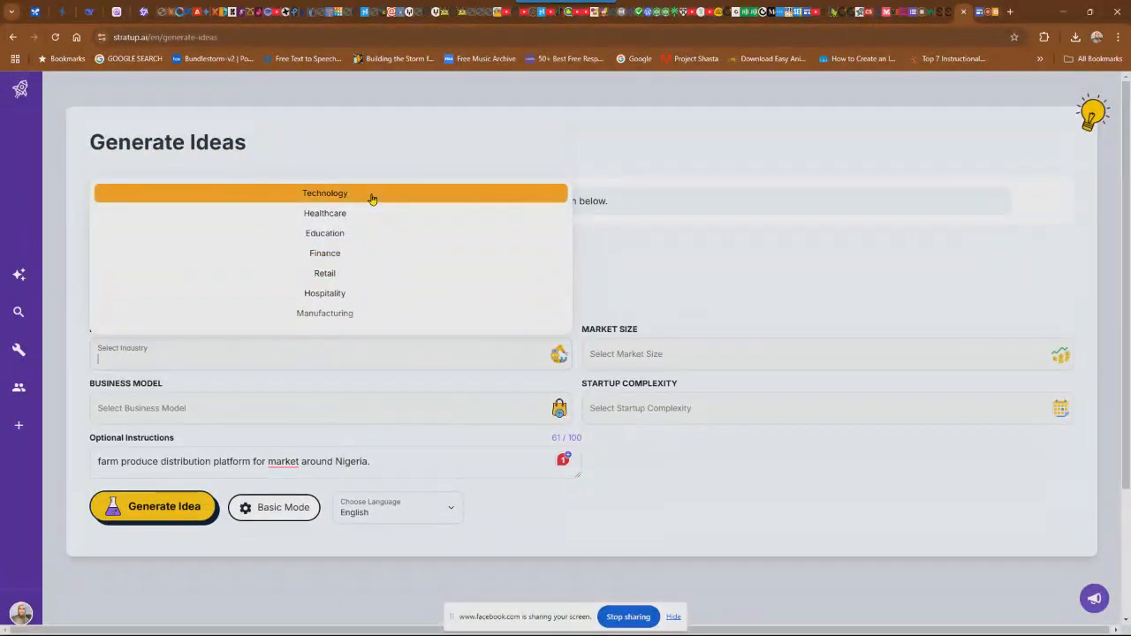
pyautogui.click(372, 194)
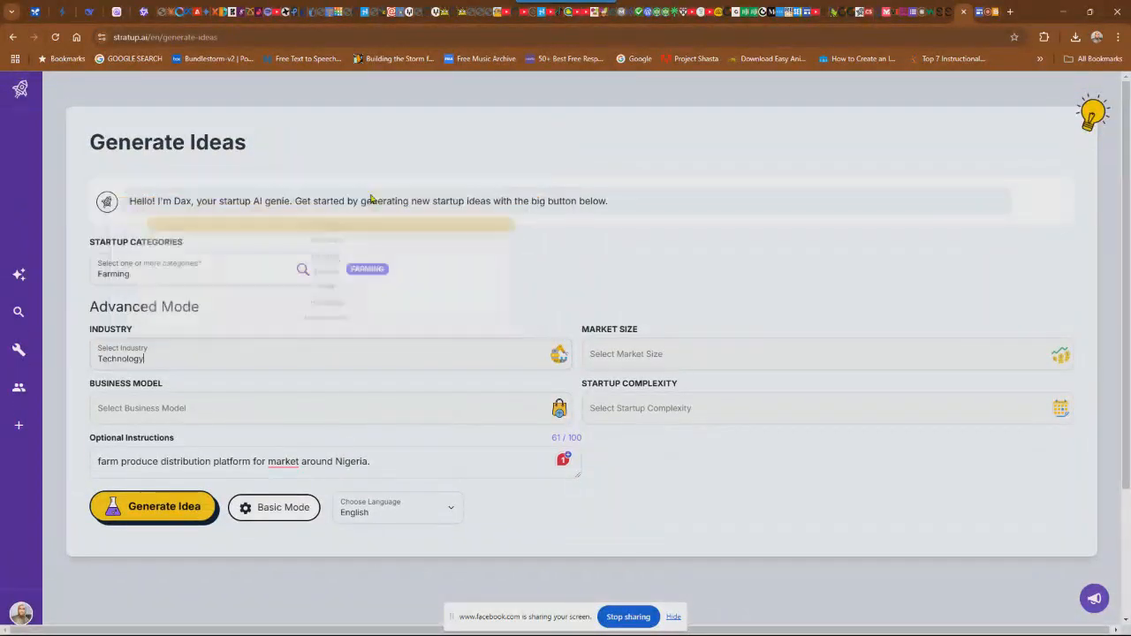
# Step: Set the market size to Local and the business model to B2C
pyautogui.click(658, 357)
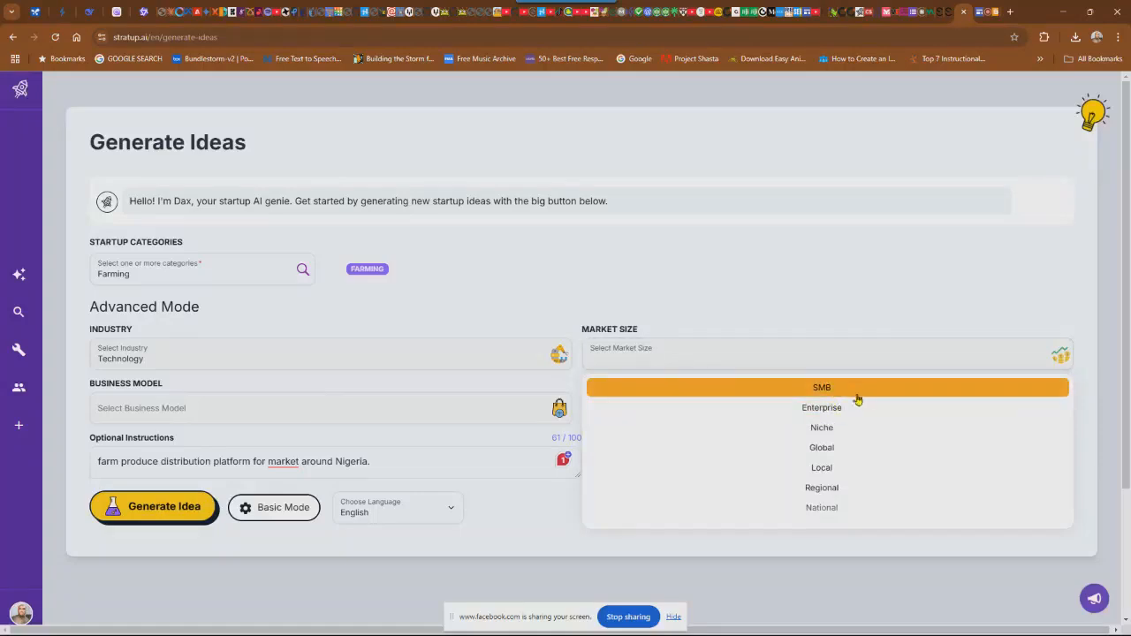
pyautogui.click(860, 472)
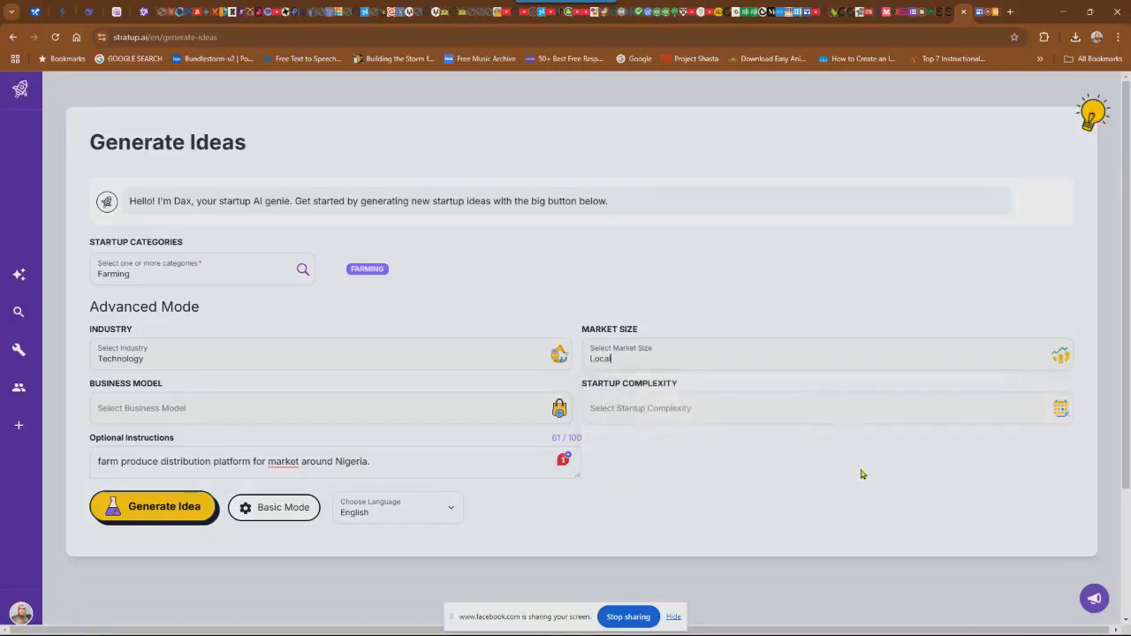
pyautogui.click(281, 403)
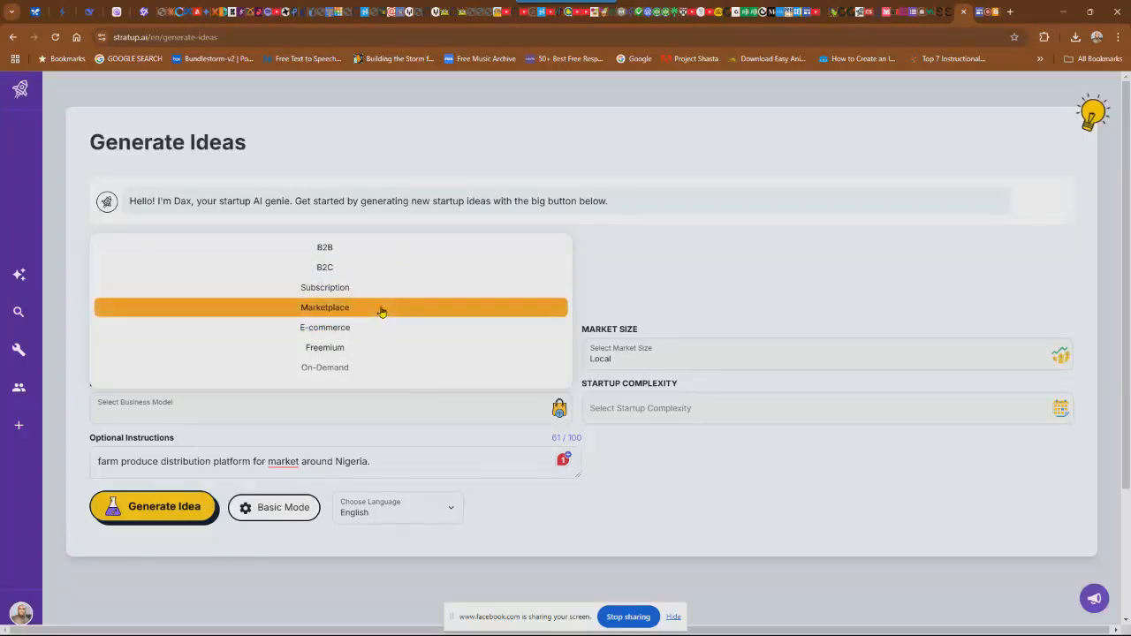
pyautogui.scroll(-4, 379, 312)
pyautogui.scroll(5, 397, 275)
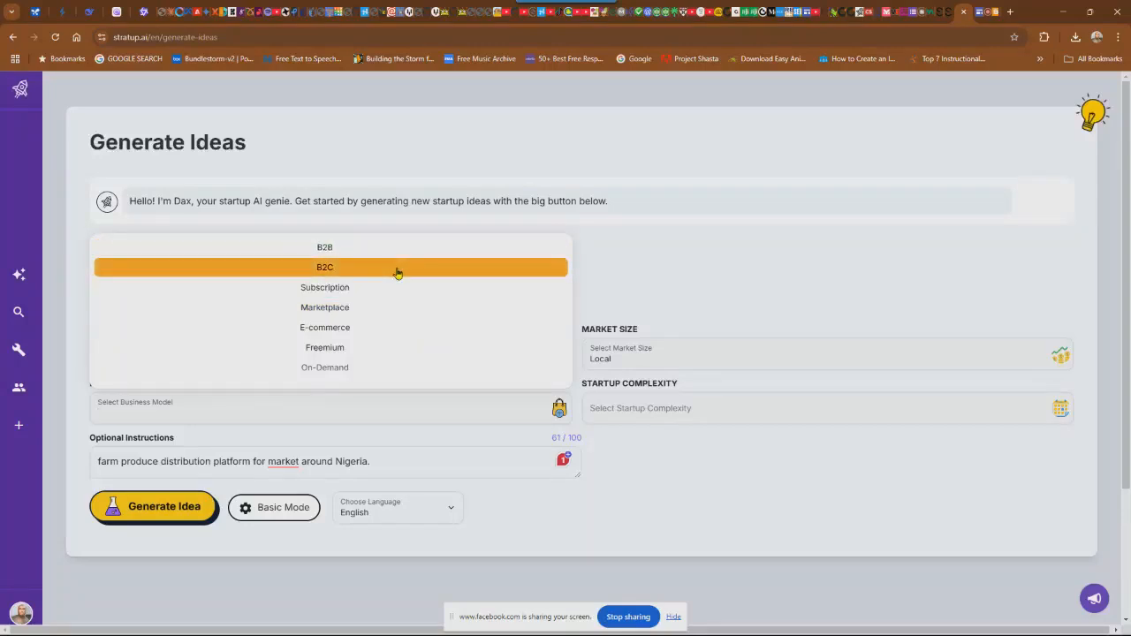
pyautogui.click(394, 269)
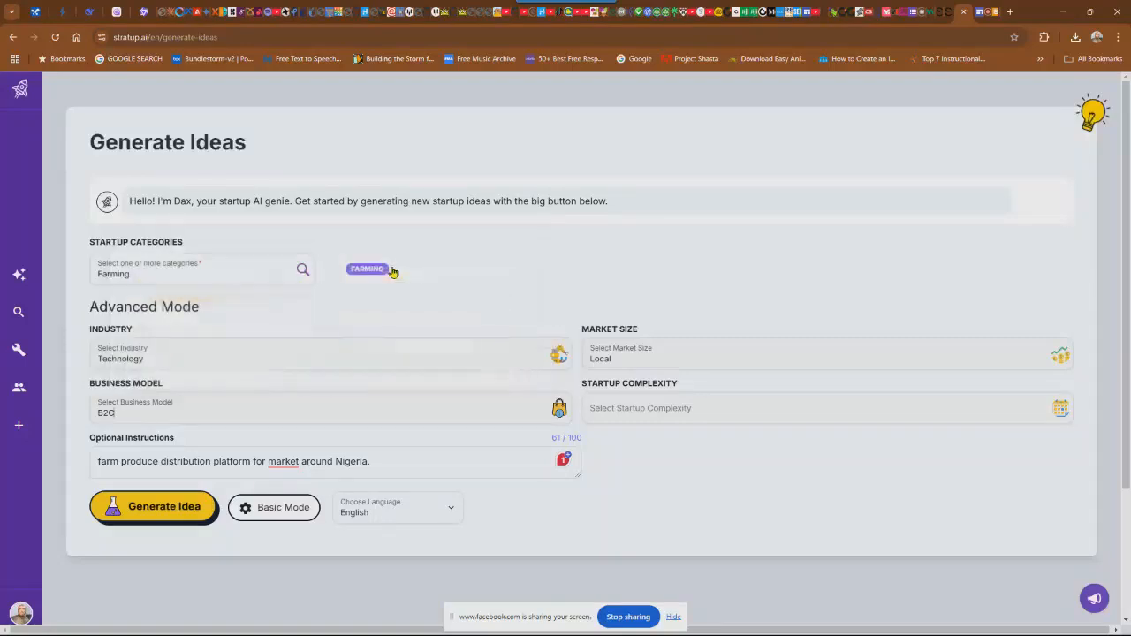
# Step: Set the startup complexity to Large (6 months to 1 year) and correct "market" to "markets" in the optional instructions
pyautogui.click(676, 409)
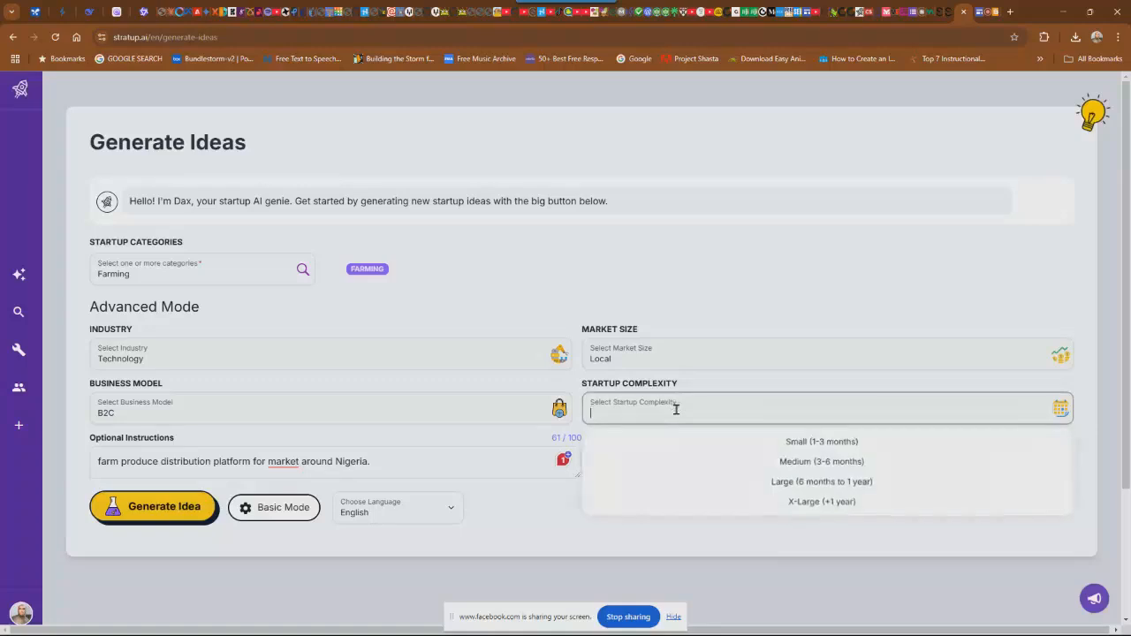
pyautogui.click(871, 466)
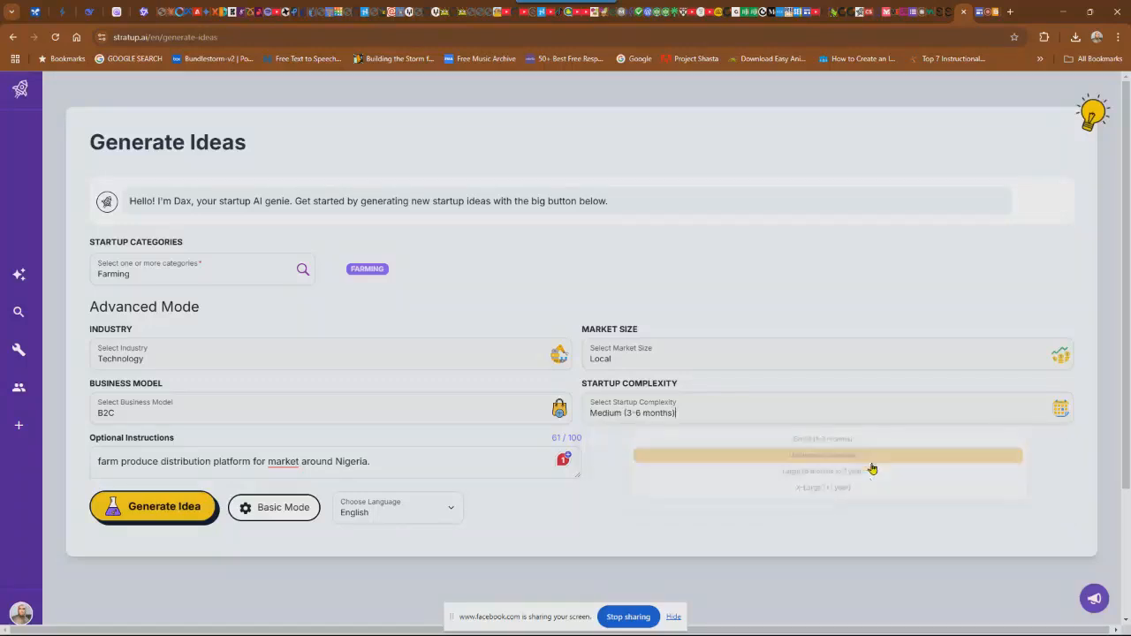
pyautogui.click(741, 418)
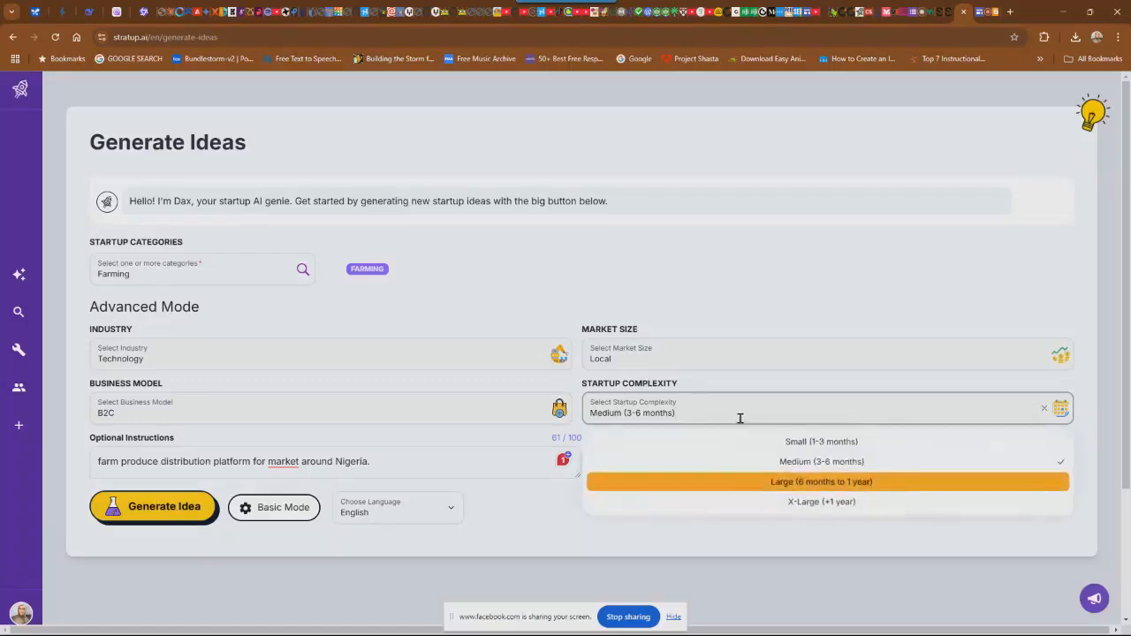
pyautogui.click(771, 481)
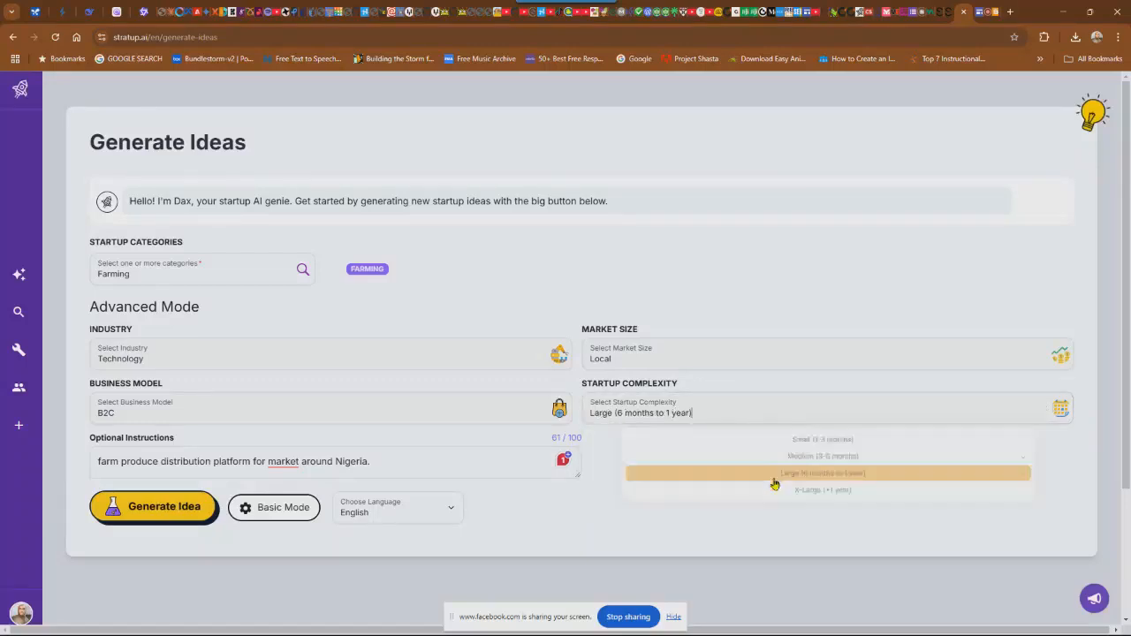
pyautogui.click(292, 461)
pyautogui.click(287, 496)
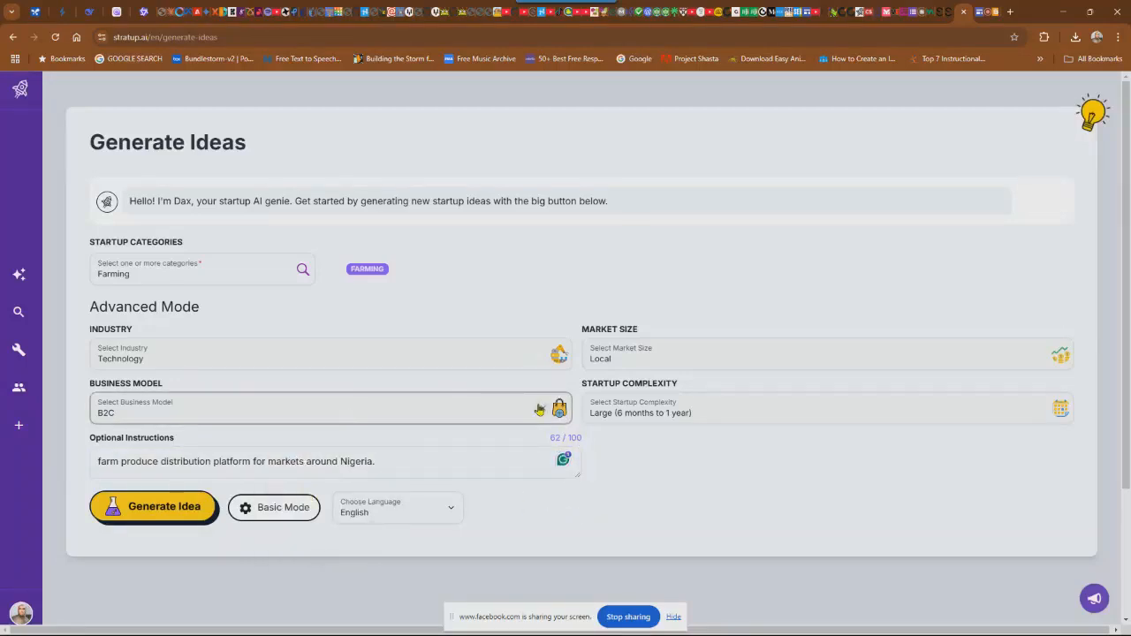
# Step: Add Food as a second startup category alongside Farming
pyautogui.click(252, 274)
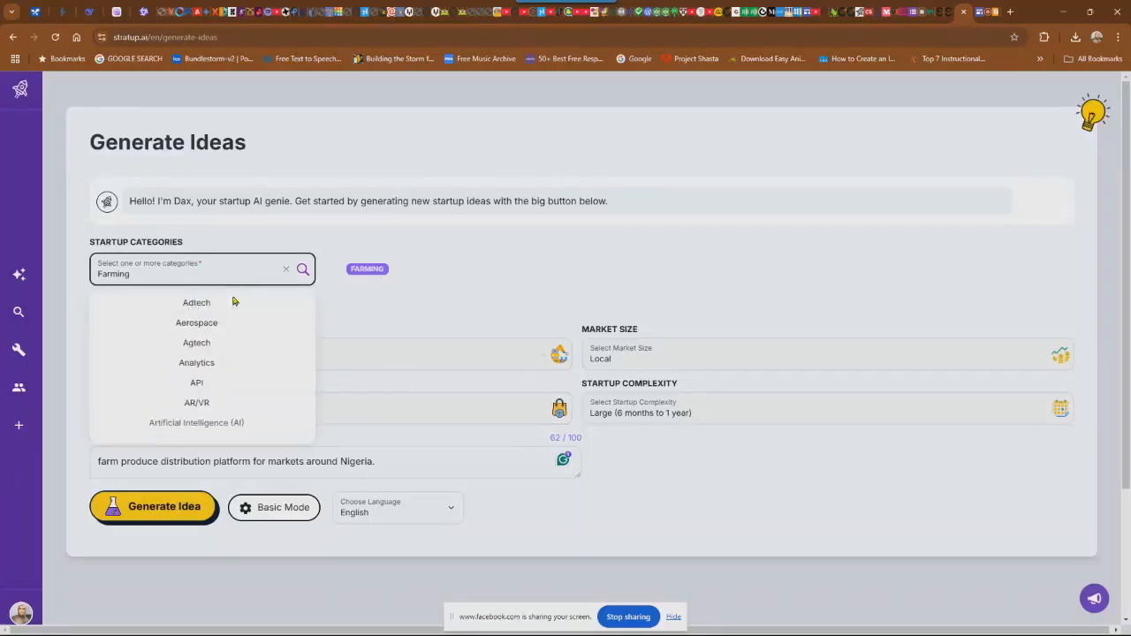
pyautogui.scroll(-2, 230, 346)
pyautogui.scroll(-3, 229, 353)
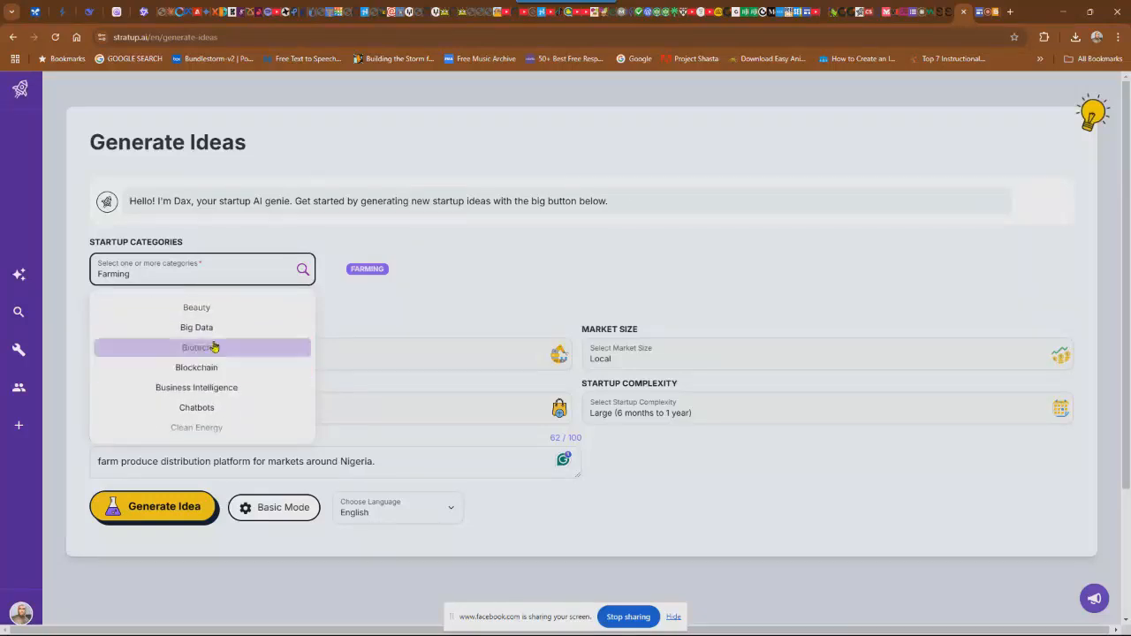
pyautogui.scroll(-4, 228, 364)
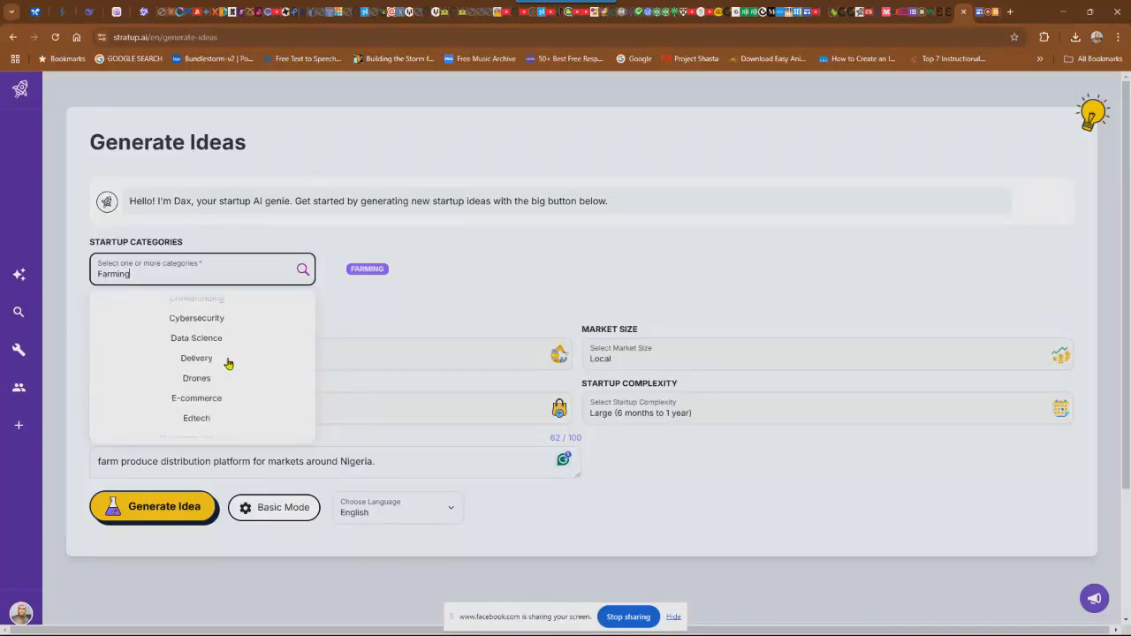
pyautogui.scroll(-5, 222, 369)
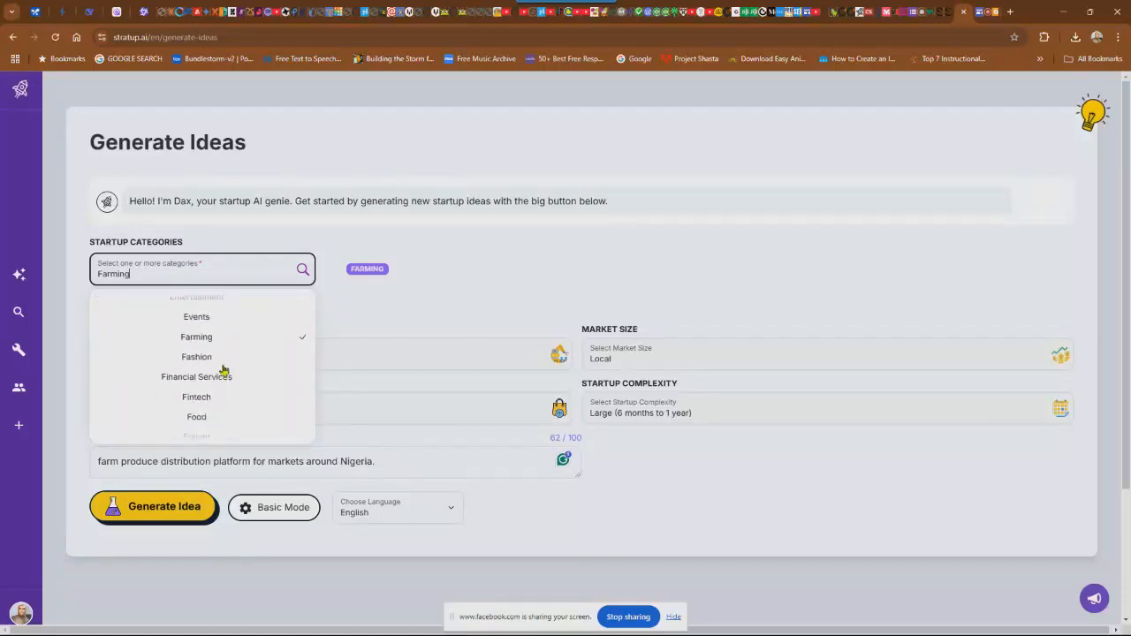
pyautogui.scroll(3, 235, 353)
pyautogui.scroll(-3, 240, 347)
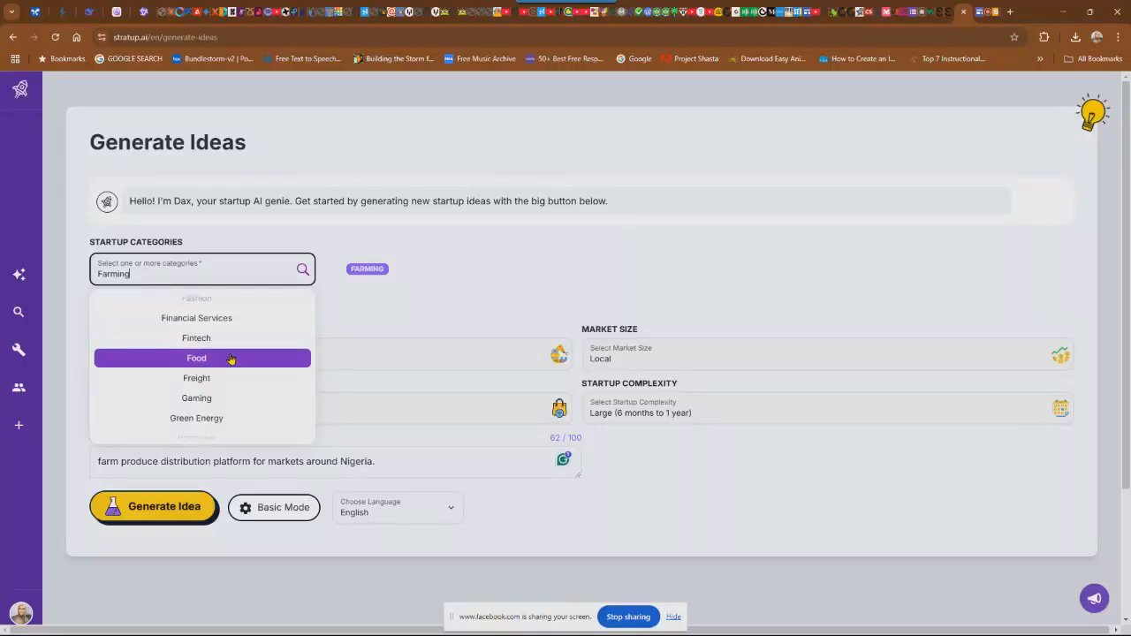
pyautogui.click(231, 358)
# Step: Add Marketplace as a third startup category alongside Farming and Food
pyautogui.click(249, 272)
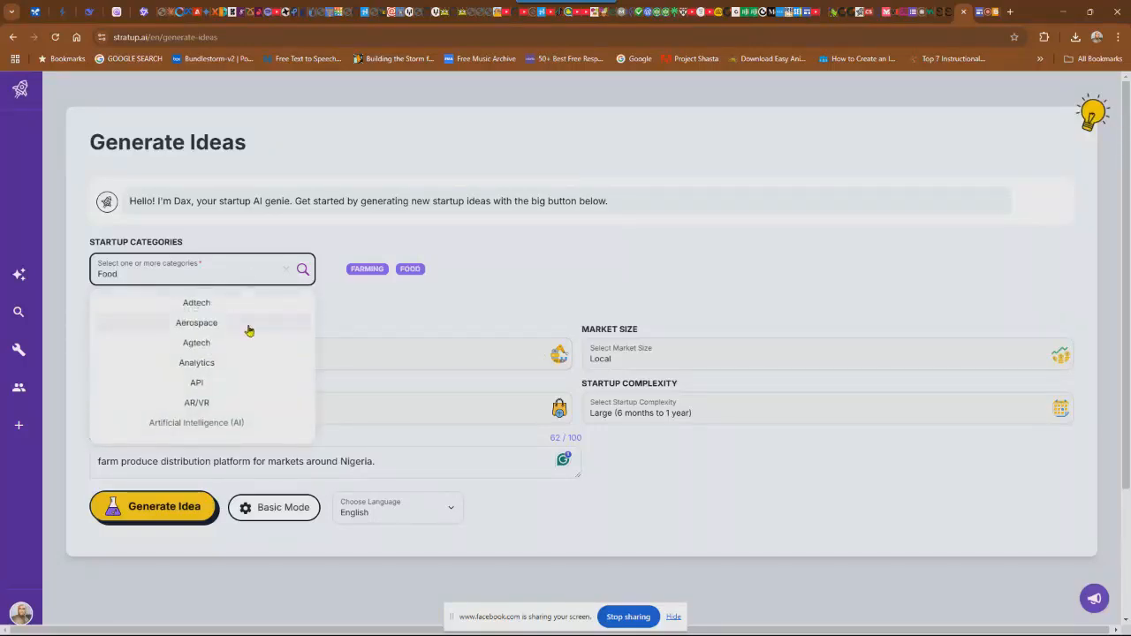
pyautogui.scroll(-10, 248, 331)
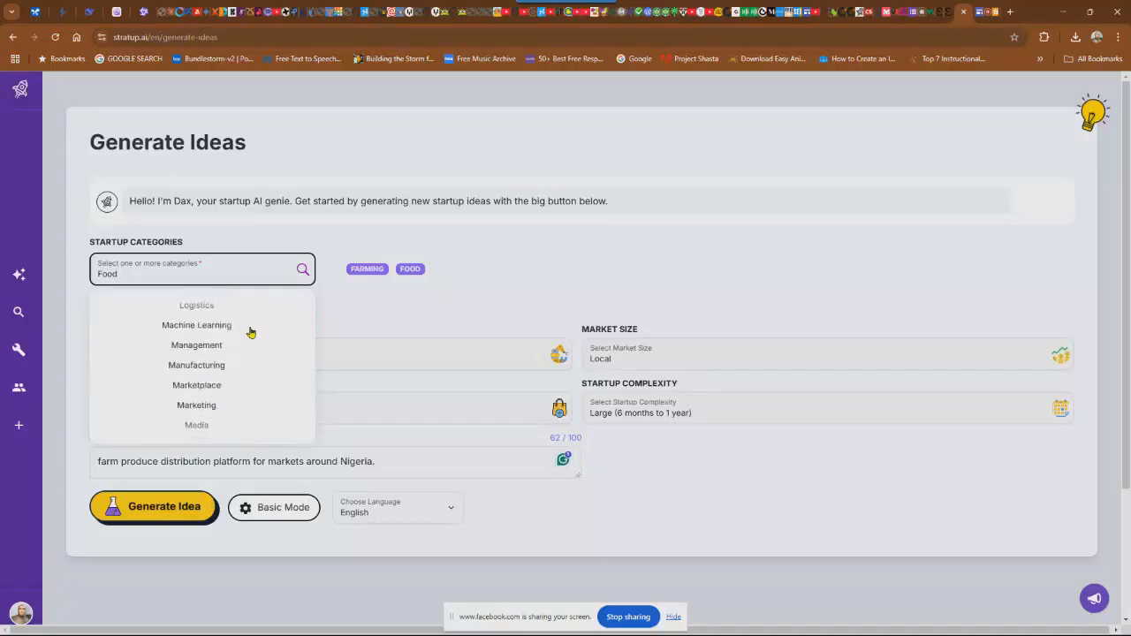
pyautogui.click(268, 386)
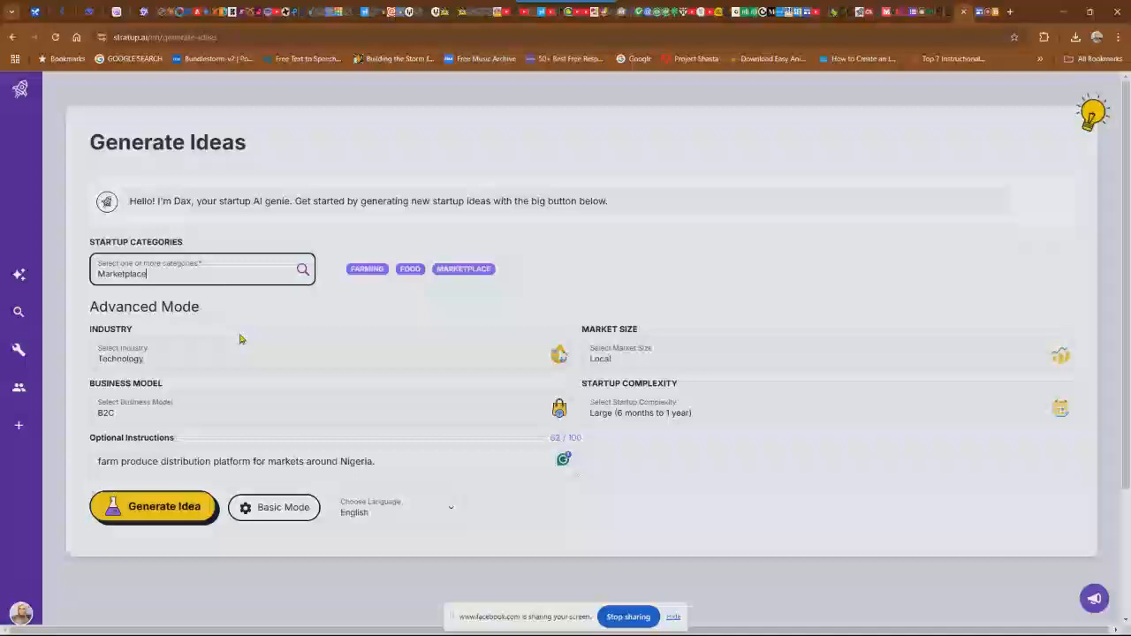
# Step: Look through the rest of the startup category list for another suitable category and close it without adding one
pyautogui.click(235, 273)
pyautogui.scroll(-1, 249, 339)
pyautogui.scroll(-15, 249, 339)
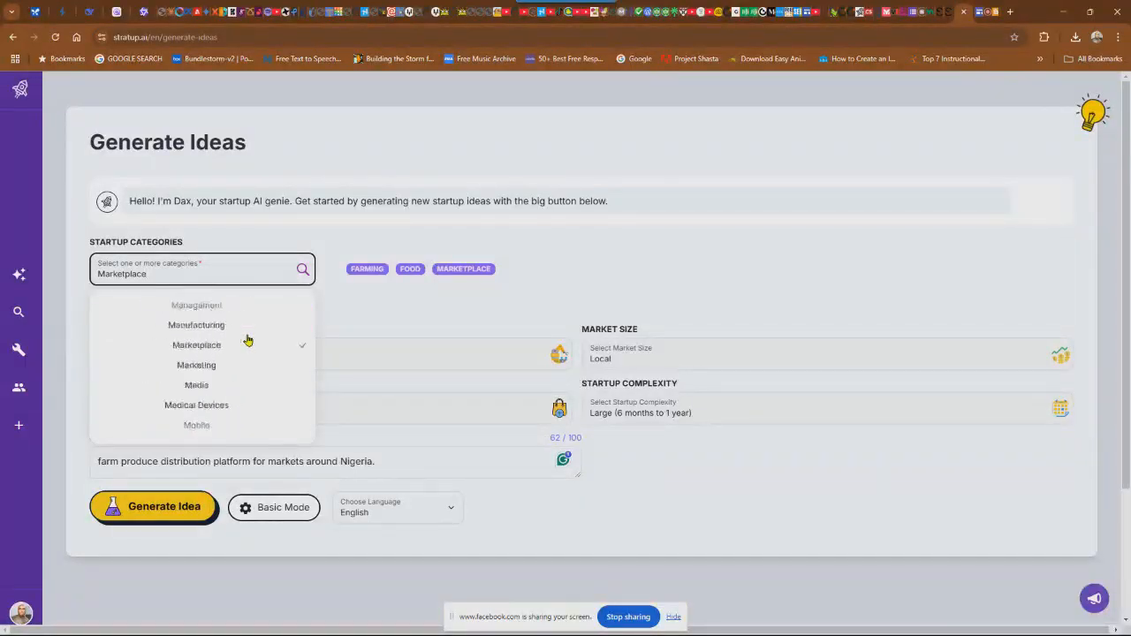
pyautogui.scroll(-3, 248, 340)
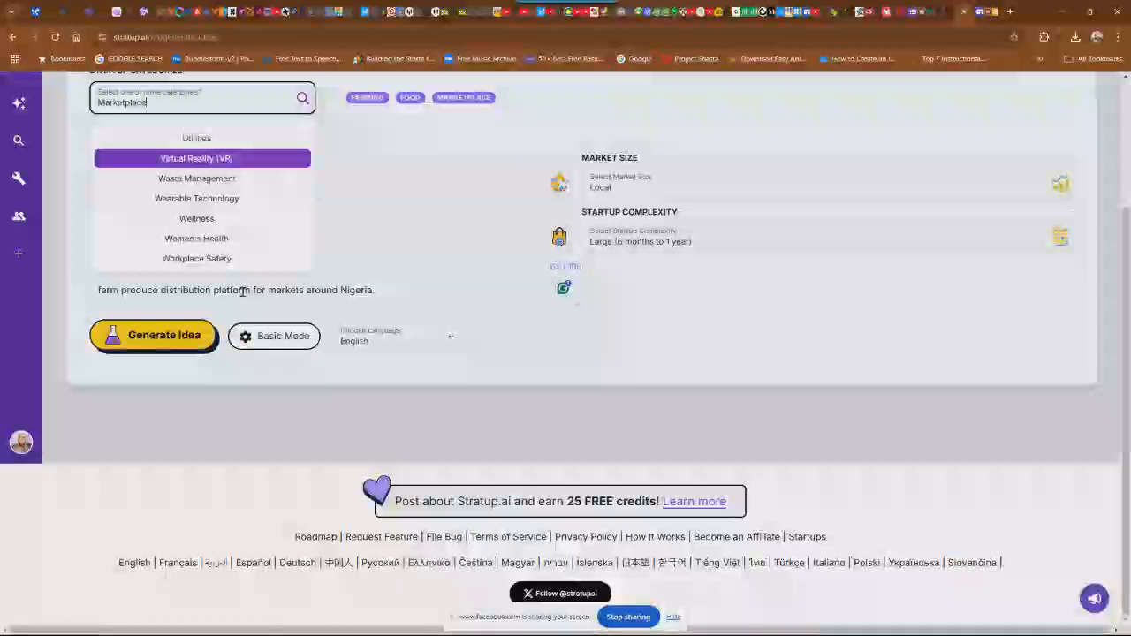
pyautogui.scroll(2, 301, 188)
pyautogui.scroll(3, 301, 188)
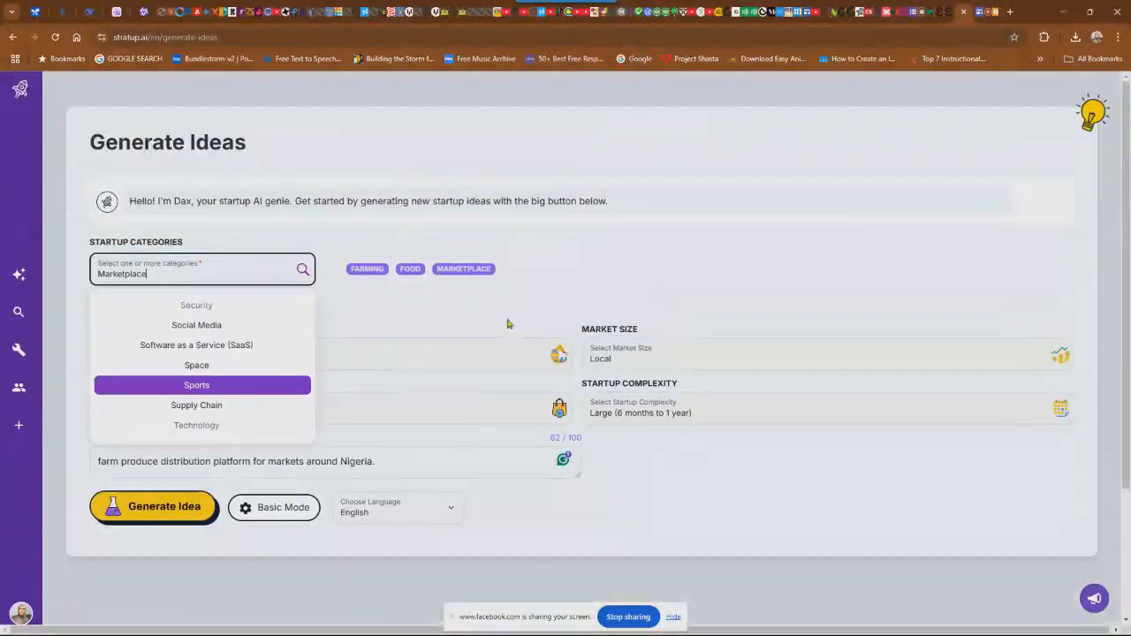
pyautogui.click(569, 311)
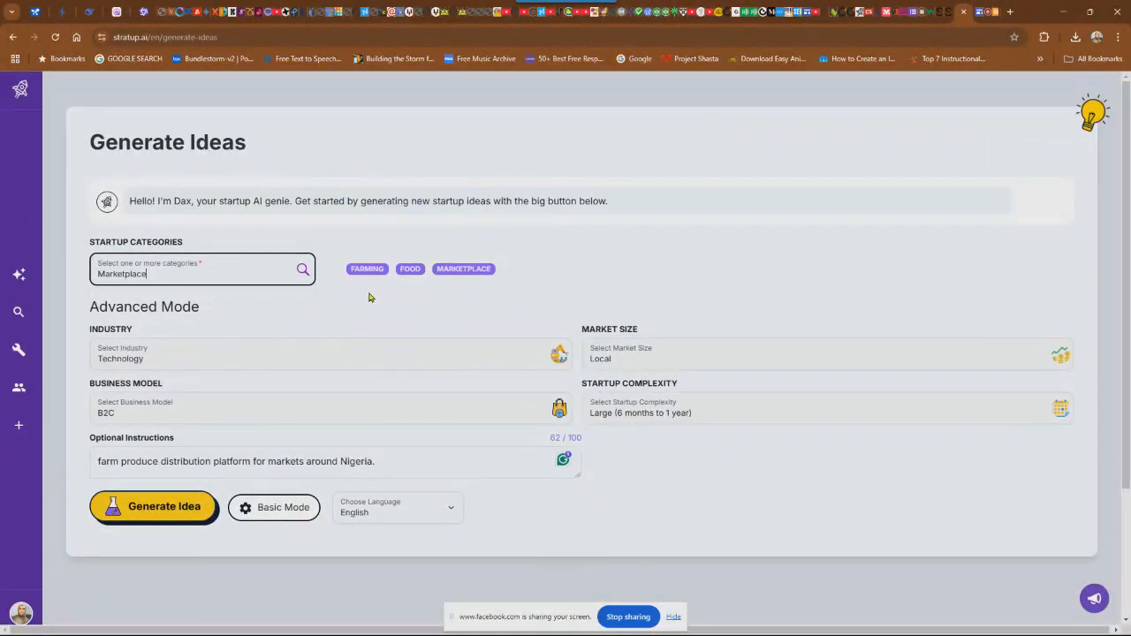
# Step: Generate the startup idea from the completed form and look over the result with its follow-up questions
pyautogui.click(165, 511)
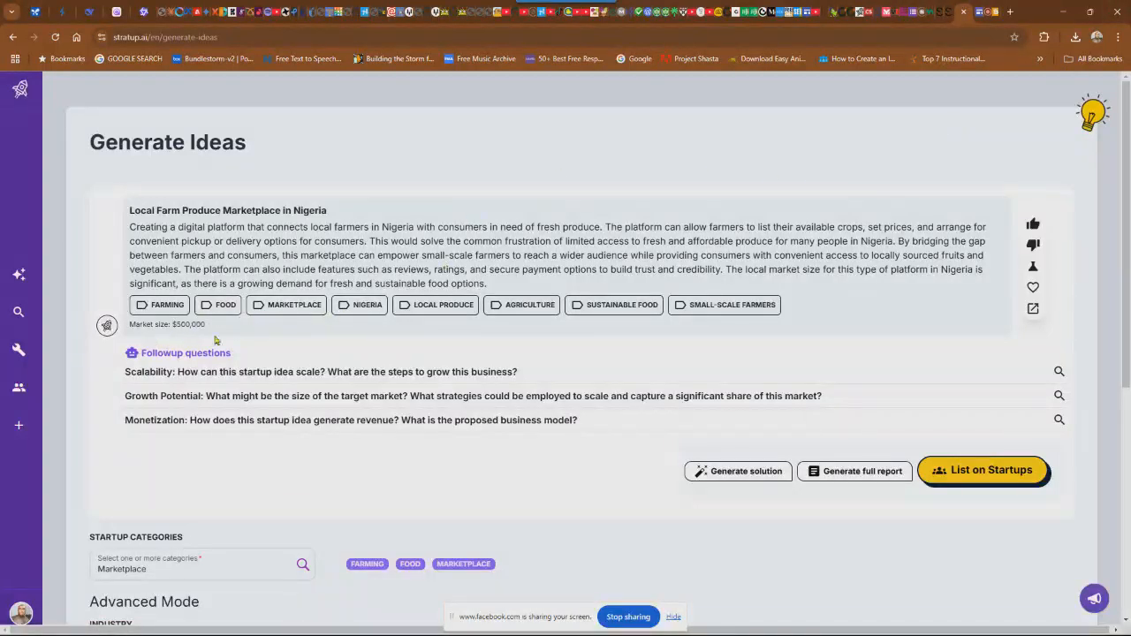
pyautogui.scroll(-1, 437, 336)
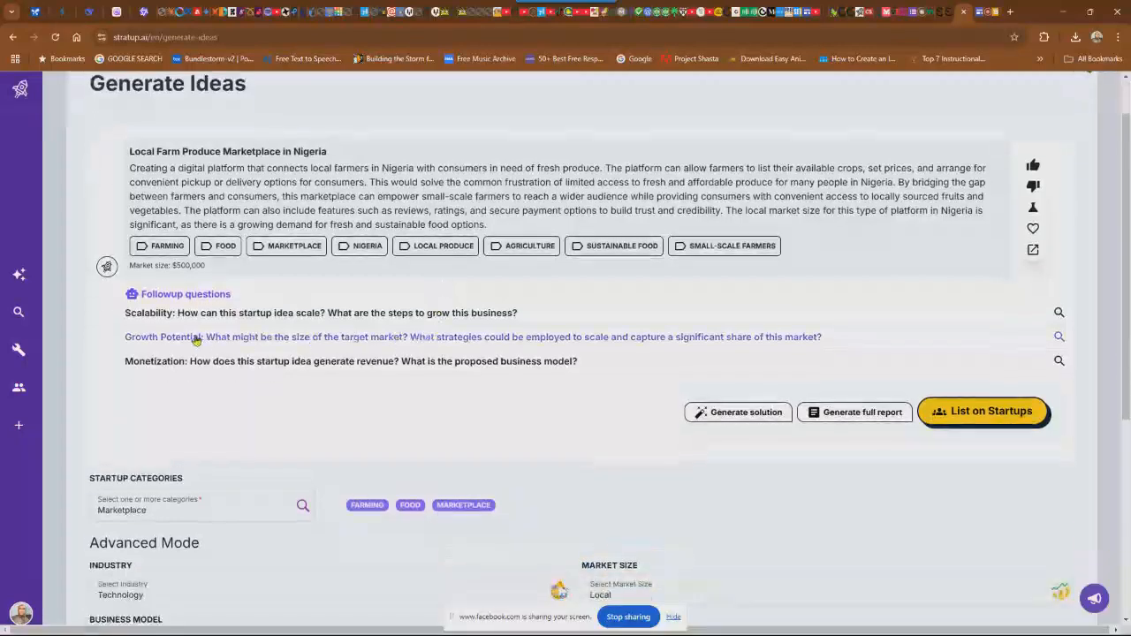
pyautogui.scroll(-3, 237, 314)
pyautogui.scroll(4, 213, 267)
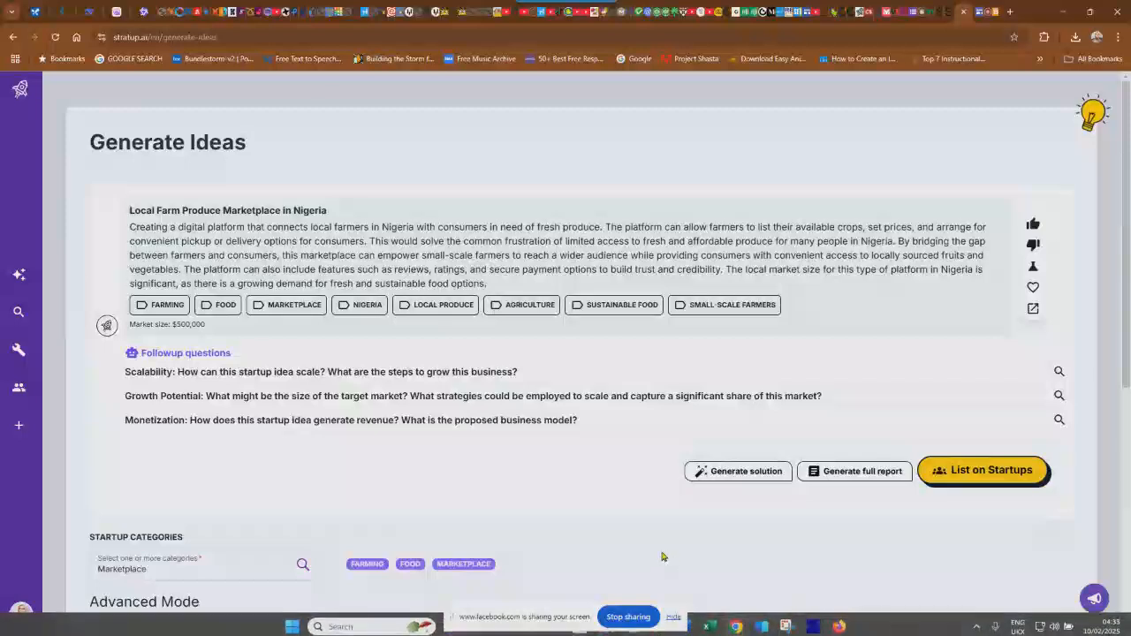
pyautogui.moveTo(451, 619); pyautogui.dragTo(311, 594)
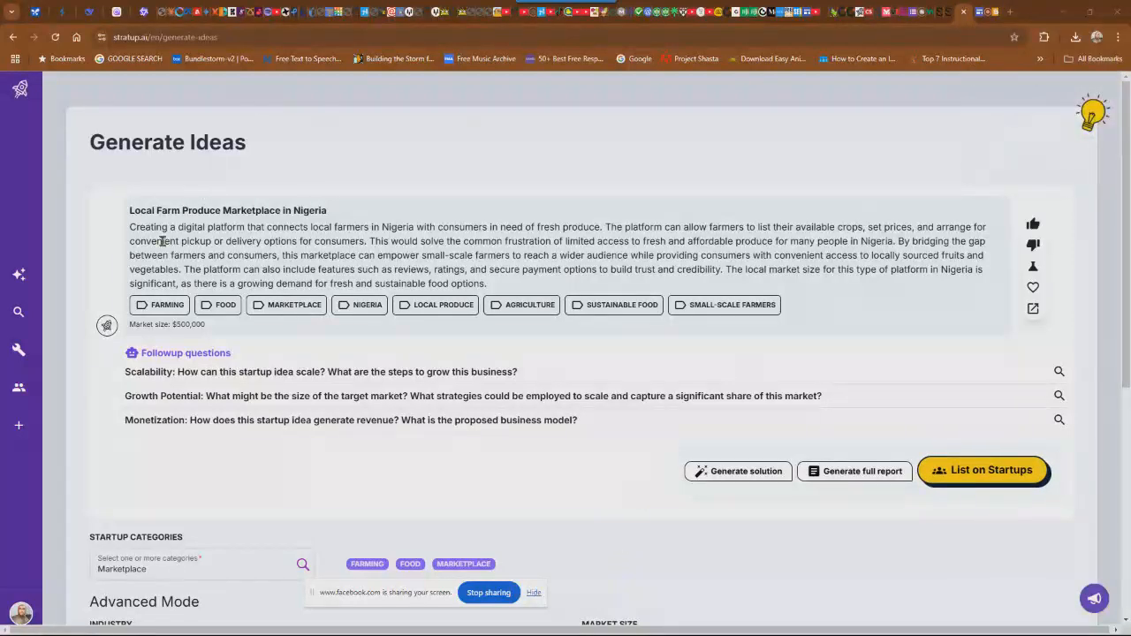
# Step: Copy the full description paragraph of the generated Local Farm Produce Marketplace in Nigeria idea
pyautogui.moveTo(129, 229); pyautogui.dragTo(575, 287)
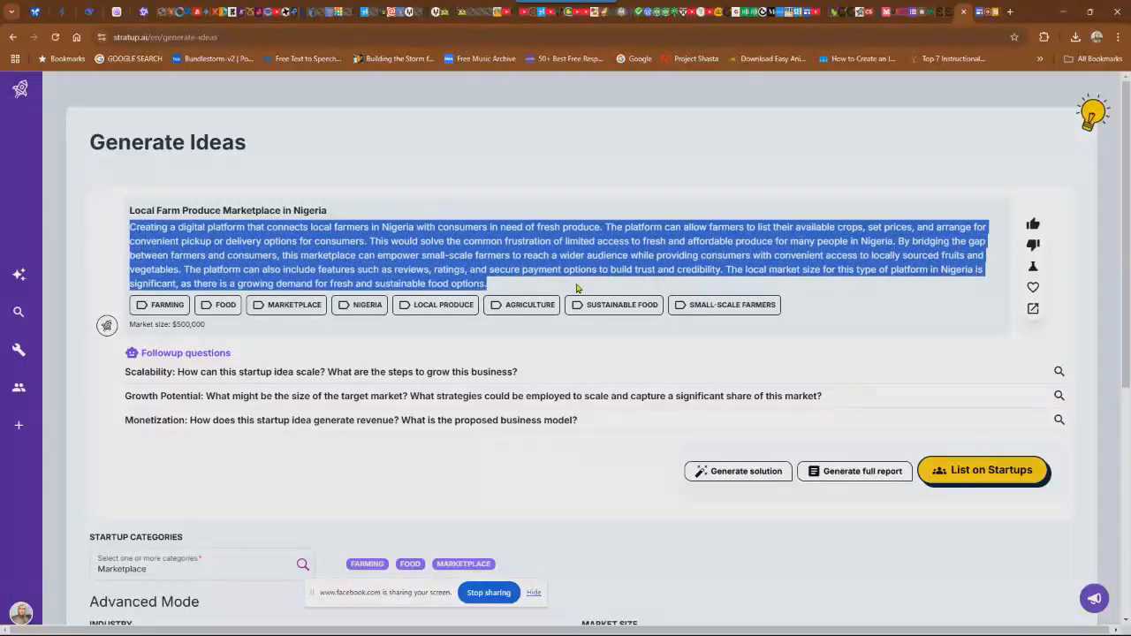
pyautogui.rightClick(481, 251)
pyautogui.click(521, 277)
pyautogui.click(708, 180)
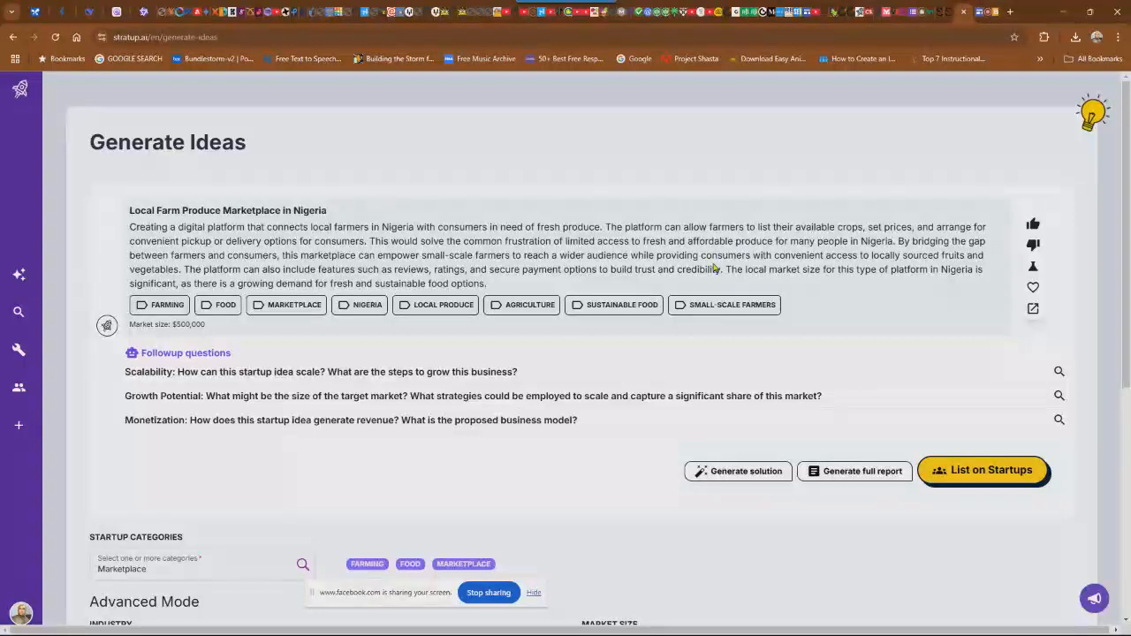
# Step: Switch to Word and bring up Document1, which holds the web developer prompt
pyautogui.moveTo(720, 632)
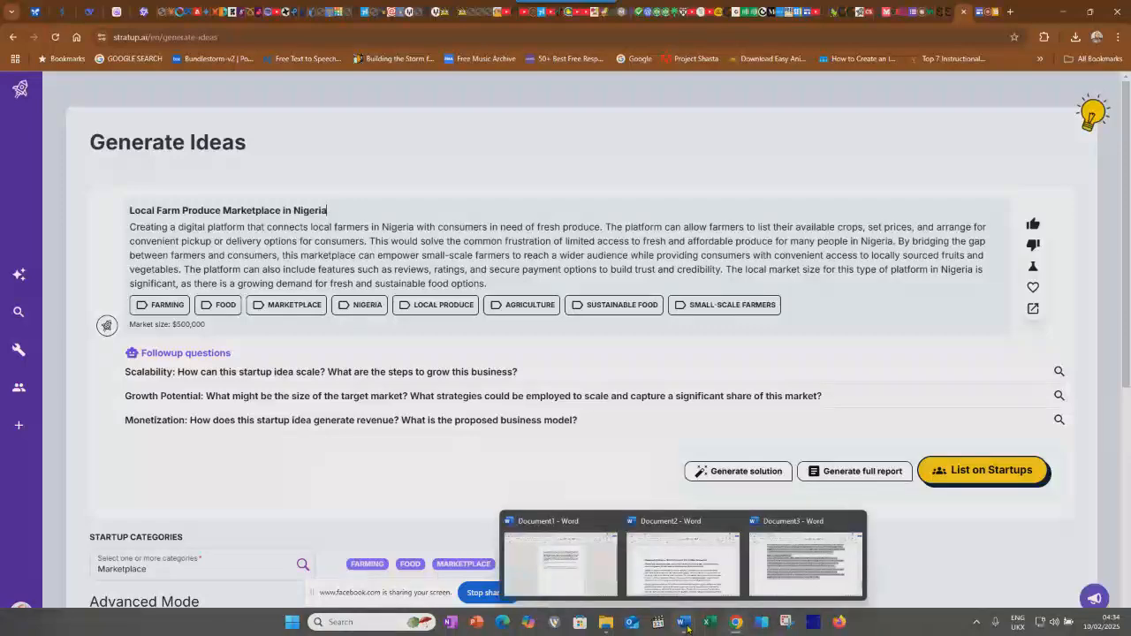
pyautogui.click(781, 588)
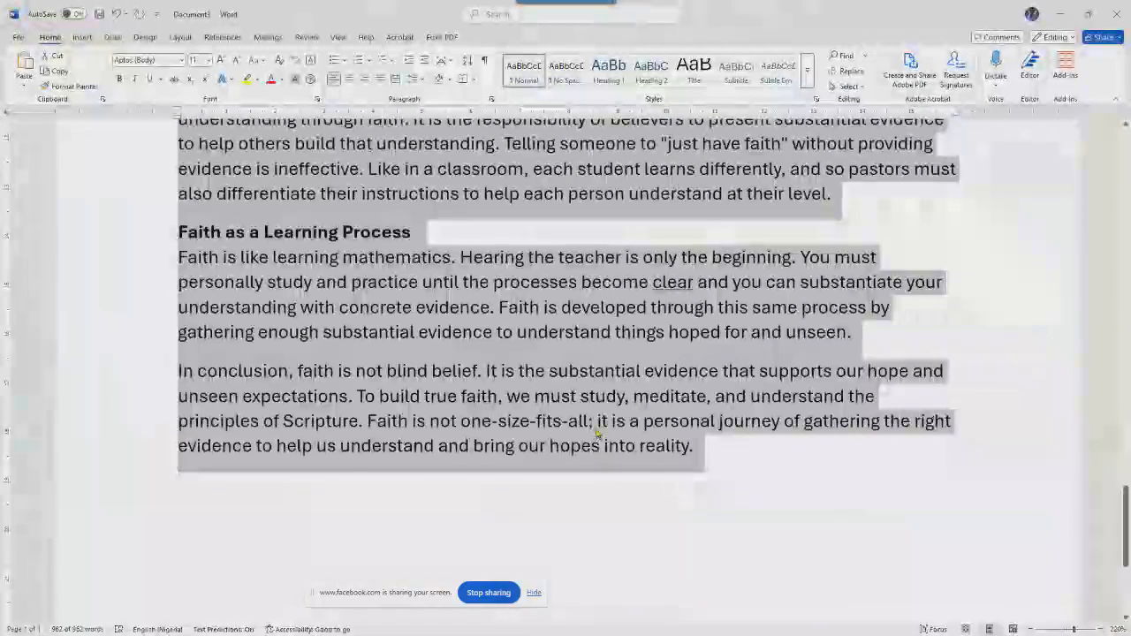
pyautogui.click(693, 626)
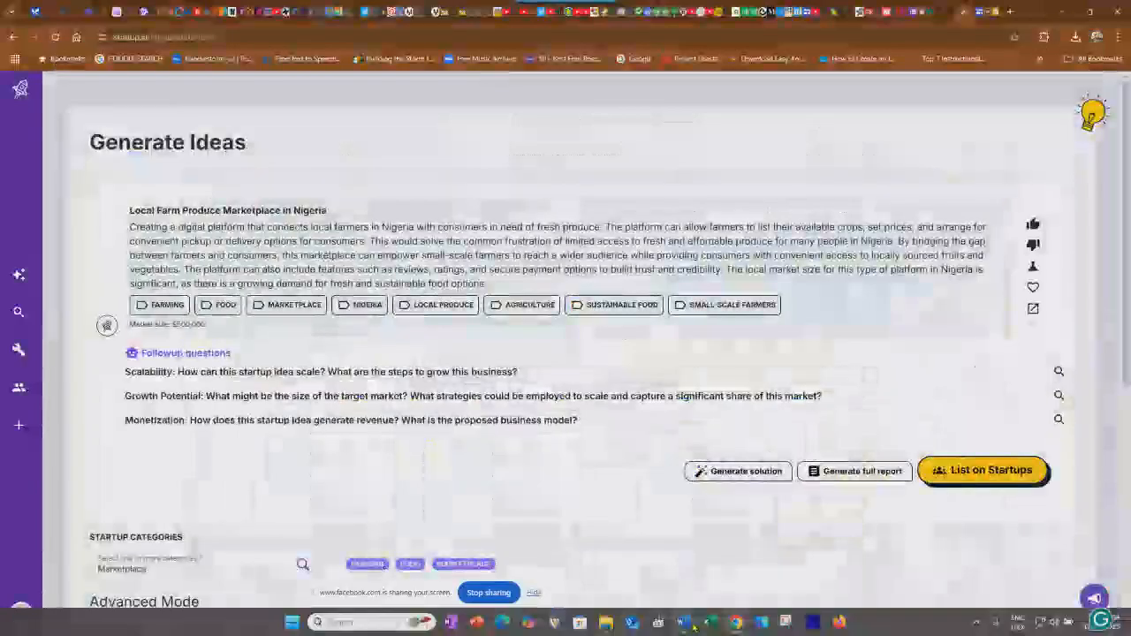
pyautogui.moveTo(695, 626)
pyautogui.click(562, 562)
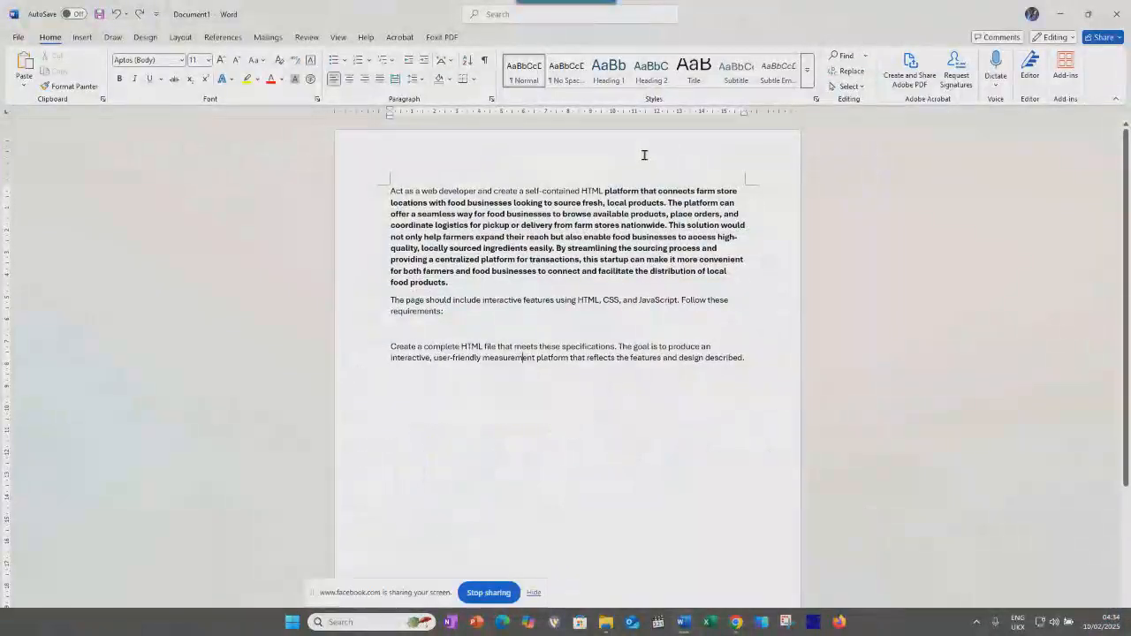
# Step: Delete the old bold platform description after "self-contained HTML" and move "The page should include" down, leaving a blank line above it
pyautogui.moveTo(604, 191); pyautogui.dragTo(639, 285)
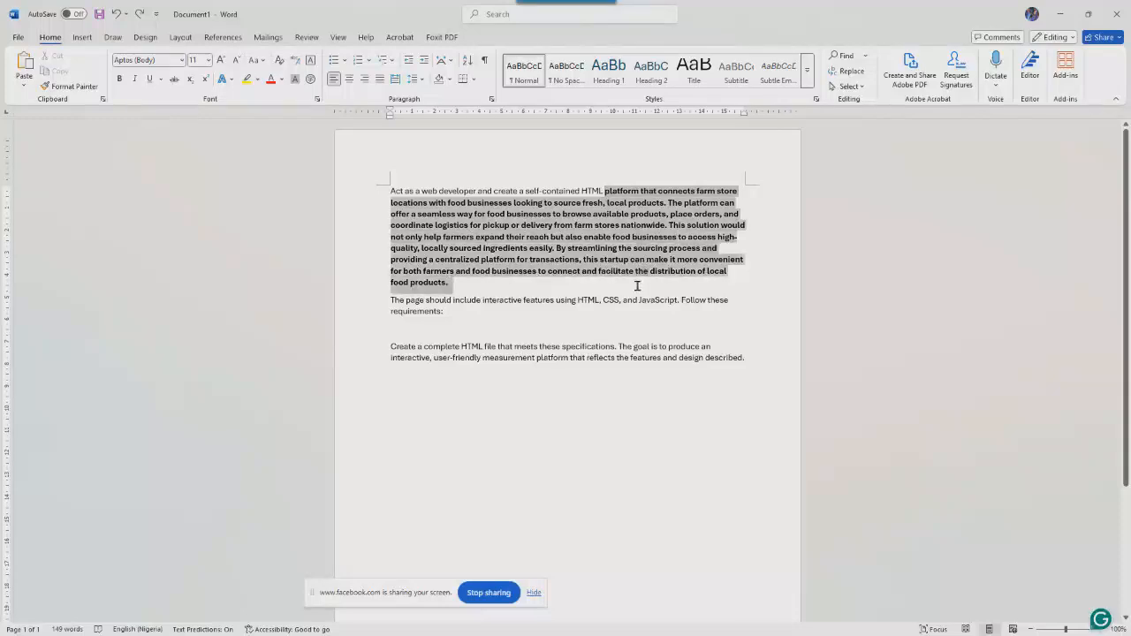
pyautogui.press('BackSpace')
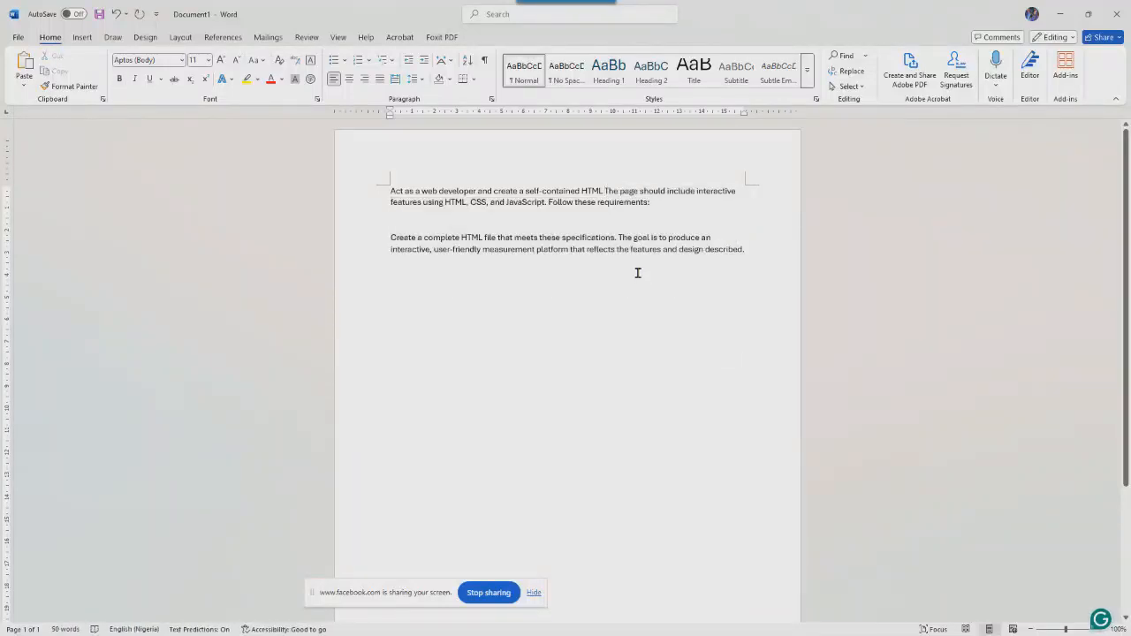
pyautogui.press('Return')
pyautogui.press('Return')
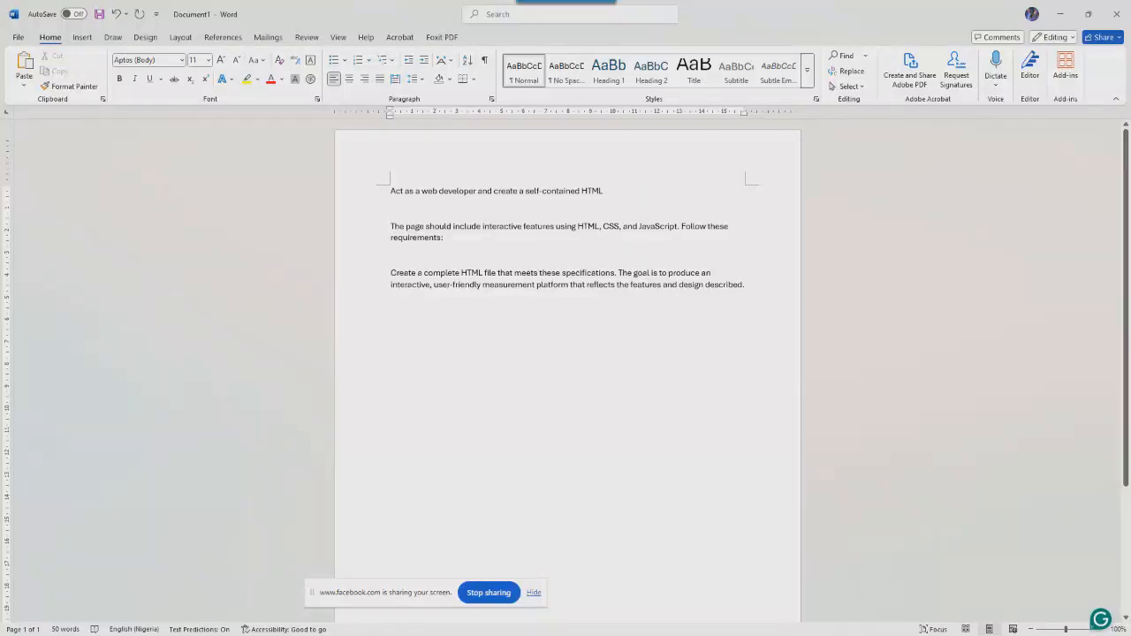
pyautogui.scroll(10, 630, 198)
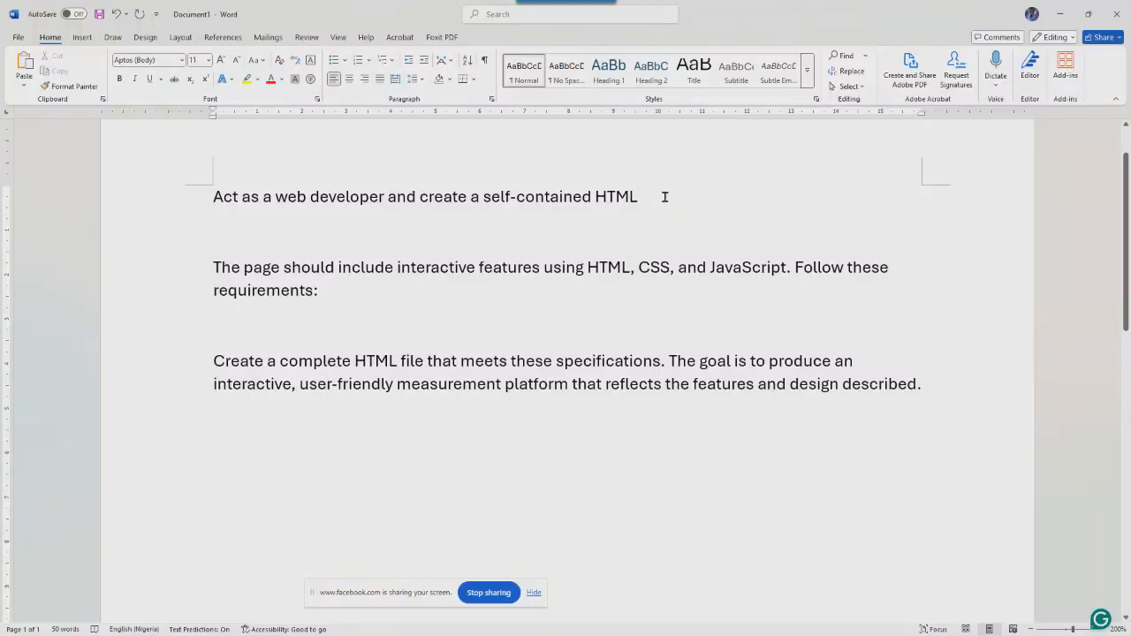
# Step: Paste the copied idea description after "self-contained HTML" and remove "Creating a" so it starts with "digital platform"
pyautogui.hotkey('ctrl', 'v')
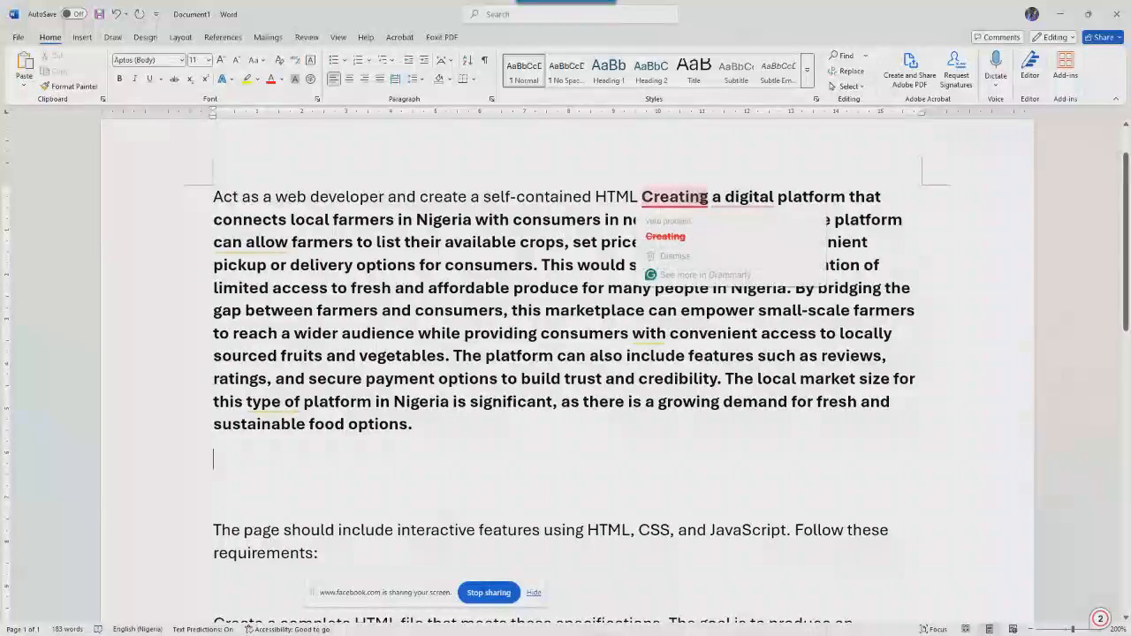
pyautogui.click(708, 198)
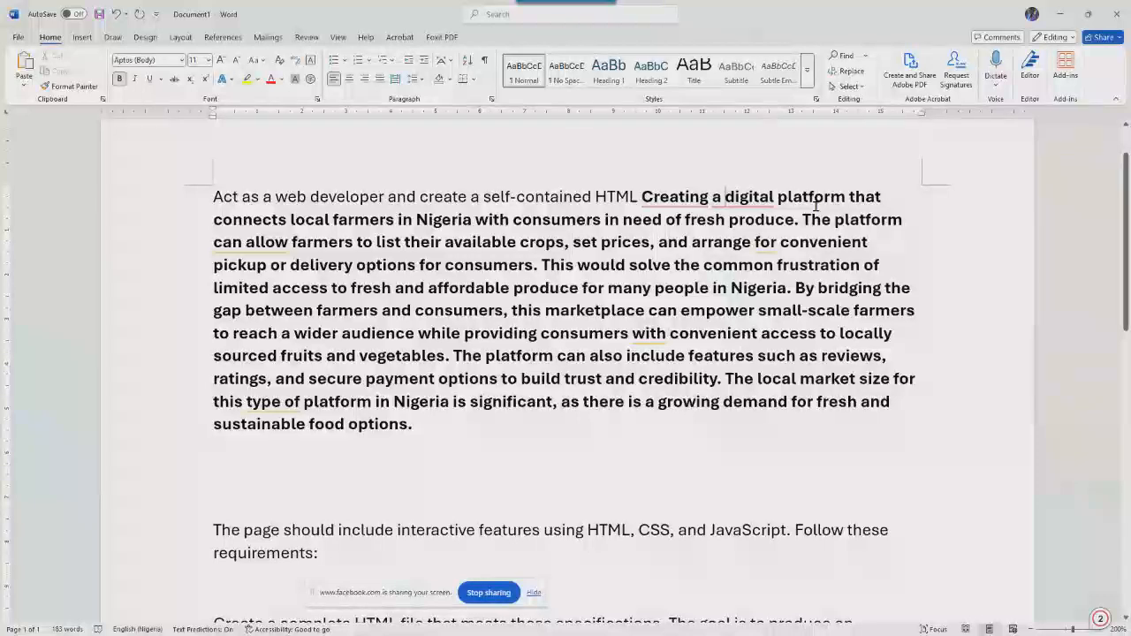
pyautogui.press('BackSpace')
pyautogui.press('BackSpace')
pyautogui.press('BackSpace')
pyautogui.press('BackSpace')
pyautogui.press('BackSpace')
pyautogui.press('BackSpace')
pyautogui.press('BackSpace')
pyautogui.press('BackSpace')
pyautogui.press('BackSpace')
pyautogui.press('BackSpace')
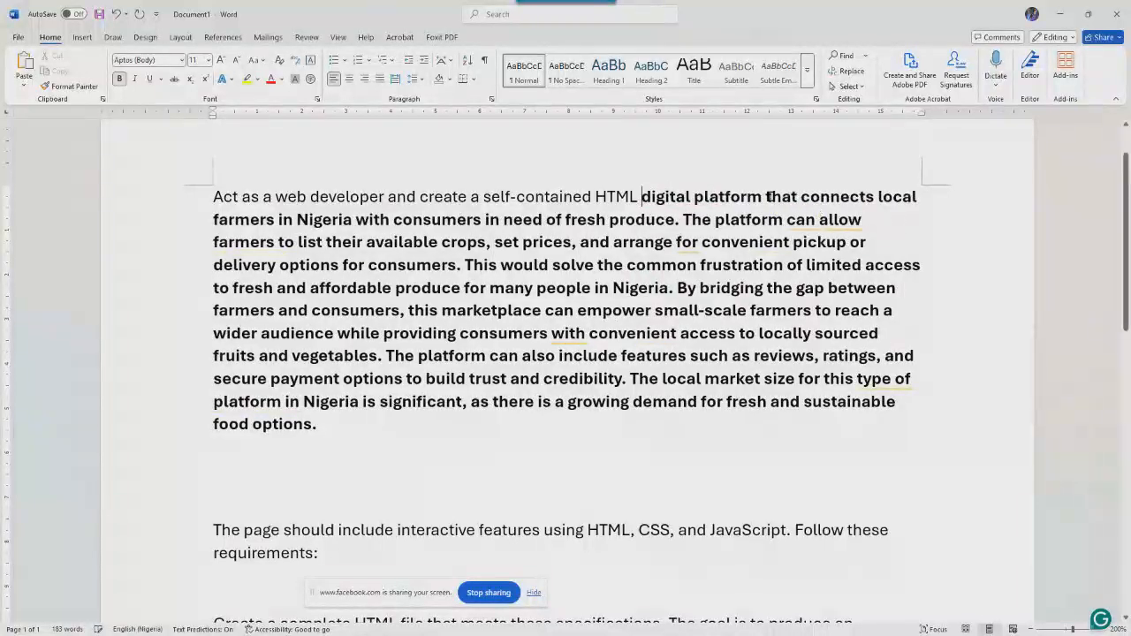
# Step: Remove the empty lines below the pasted description and the one before the "Create a complete HTML file" paragraph
pyautogui.scroll(-2, 240, 366)
pyautogui.scroll(-2, 240, 363)
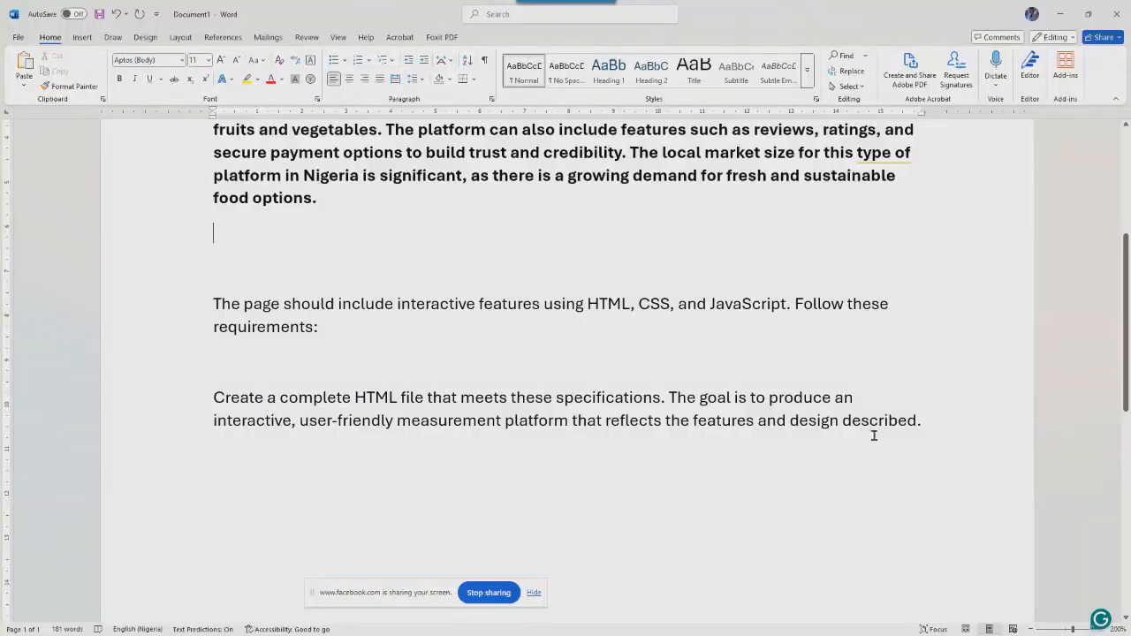
pyautogui.scroll(1, 546, 339)
pyautogui.press('Delete')
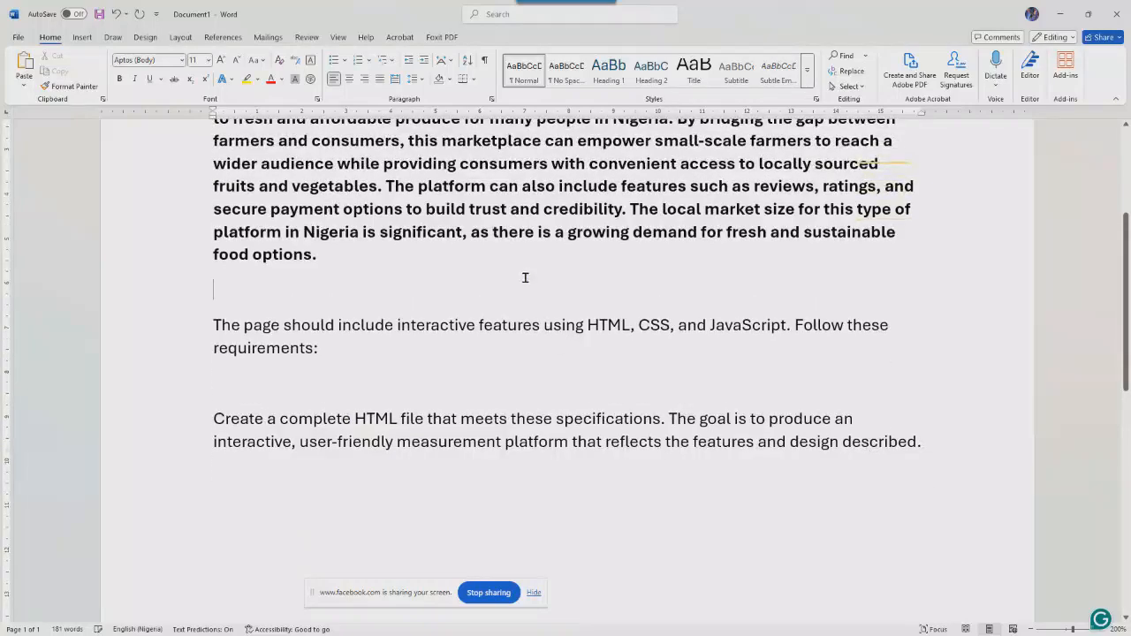
pyautogui.press('Delete')
pyautogui.scroll(2, 525, 278)
pyautogui.click(404, 461)
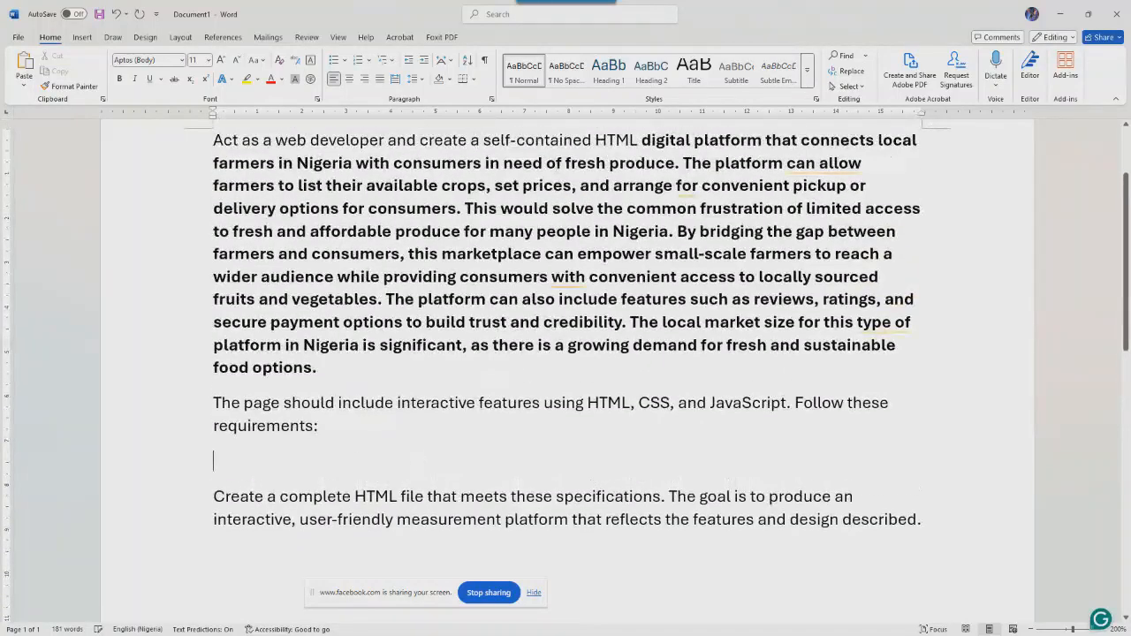
pyautogui.press('Delete')
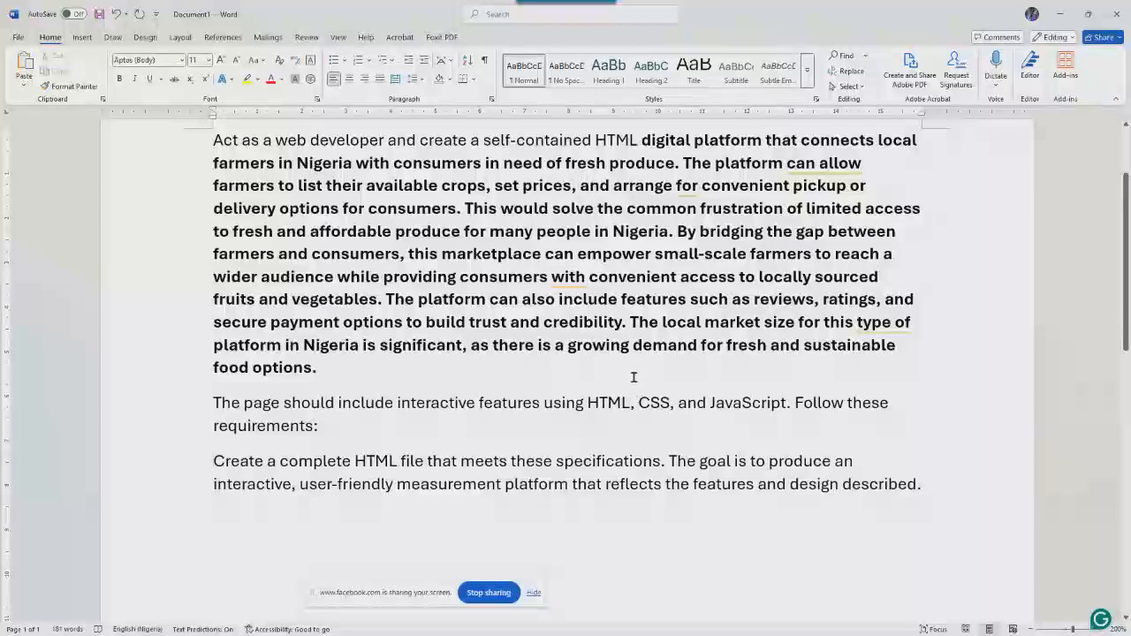
# Step: Review the whole web developer prompt at a larger zoom, from the opening instruction to the closing paragraph
pyautogui.keyDown('ctrl'); pyautogui.scroll(7, 634, 377); pyautogui.keyUp('ctrl')
pyautogui.scroll(-2, 707, 362)
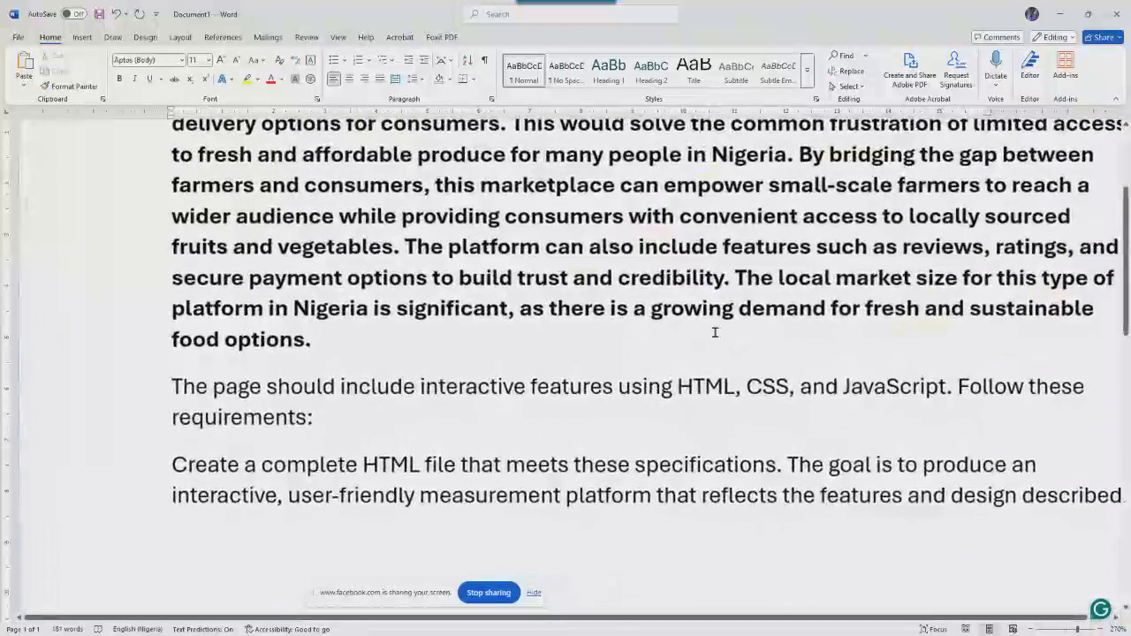
pyautogui.keyDown('ctrl'); pyautogui.scroll(-1, 710, 326); pyautogui.keyUp('ctrl')
pyautogui.scroll(1, 938, 263)
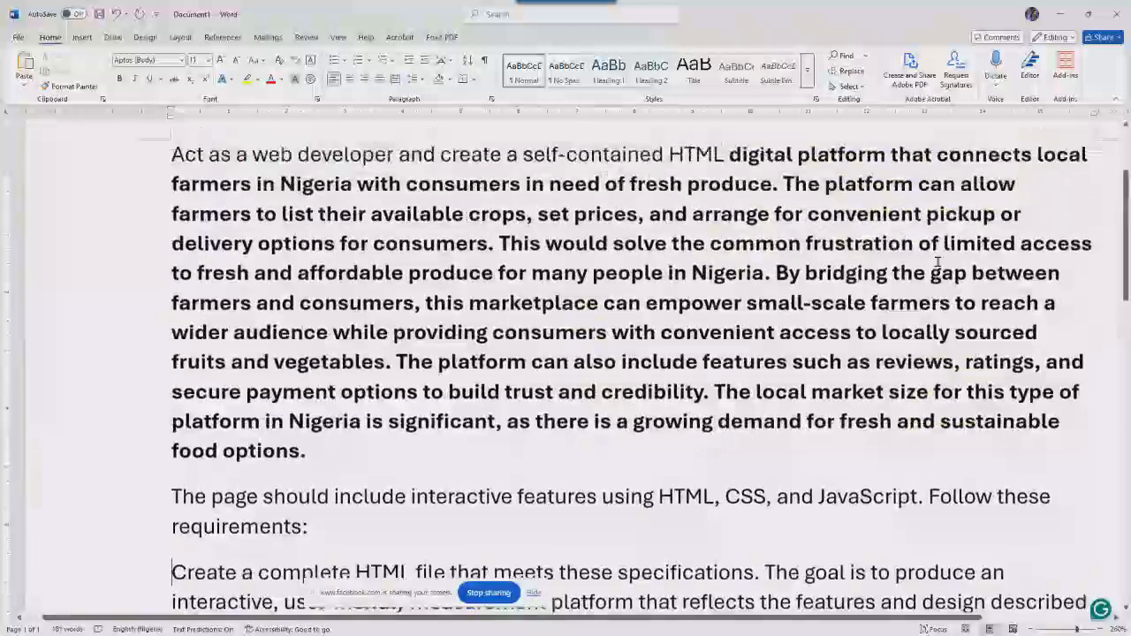
pyautogui.scroll(2, 936, 260)
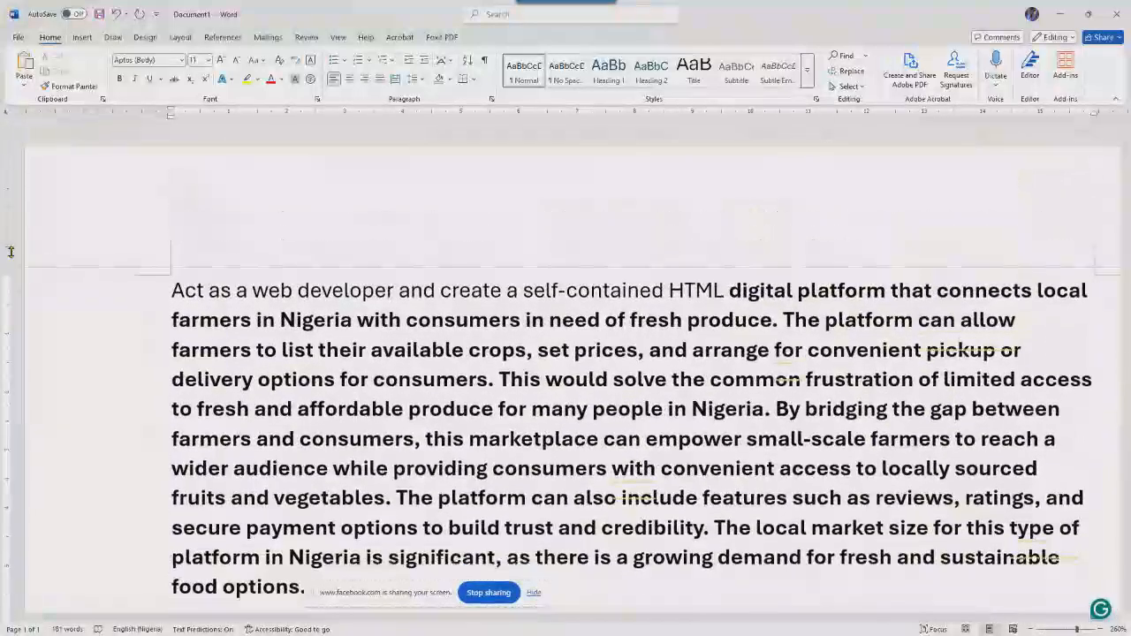
pyautogui.scroll(-3, 13, 239)
pyautogui.scroll(1, 482, 311)
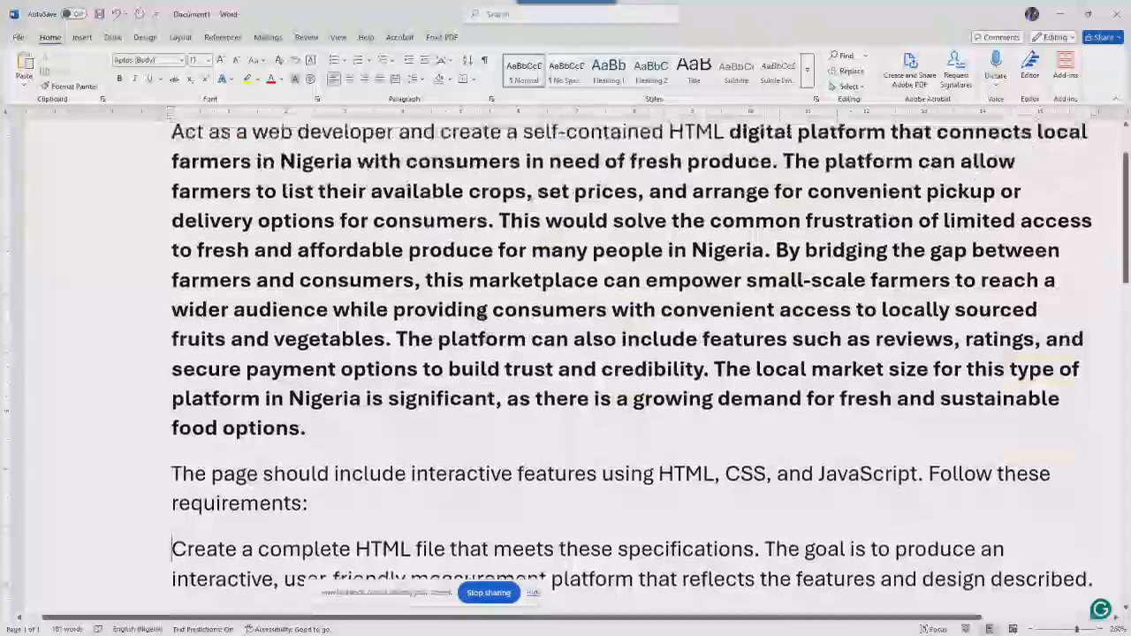
pyautogui.keyDown('ctrl'); pyautogui.scroll(-2, 490, 314); pyautogui.keyUp('ctrl')
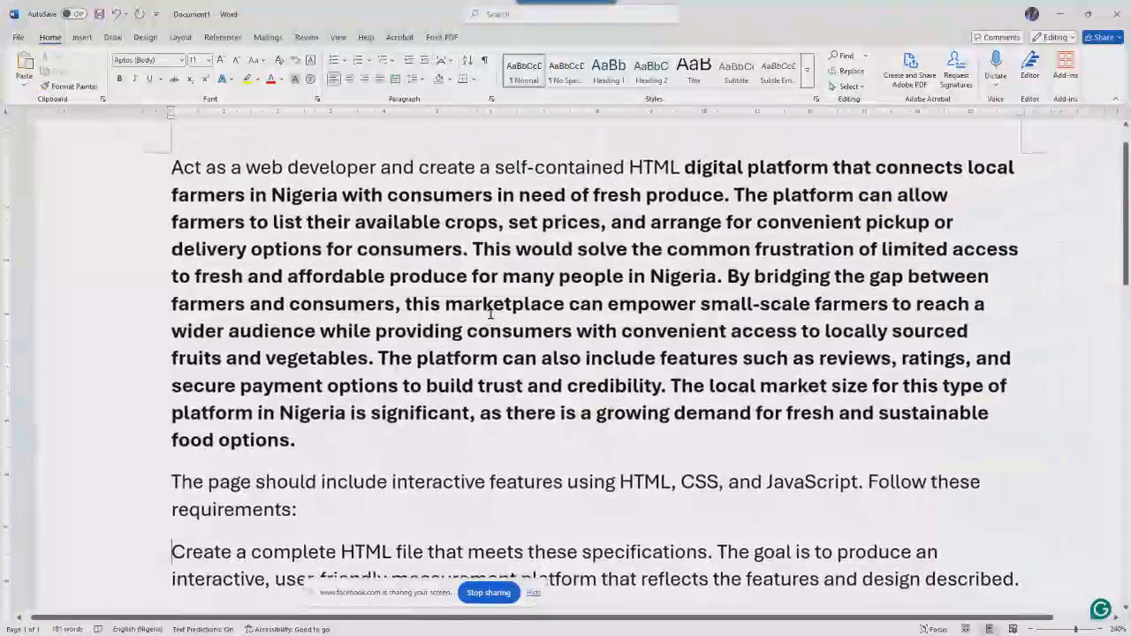
pyautogui.keyDown('ctrl'); pyautogui.scroll(-1, 491, 313); pyautogui.keyUp('ctrl')
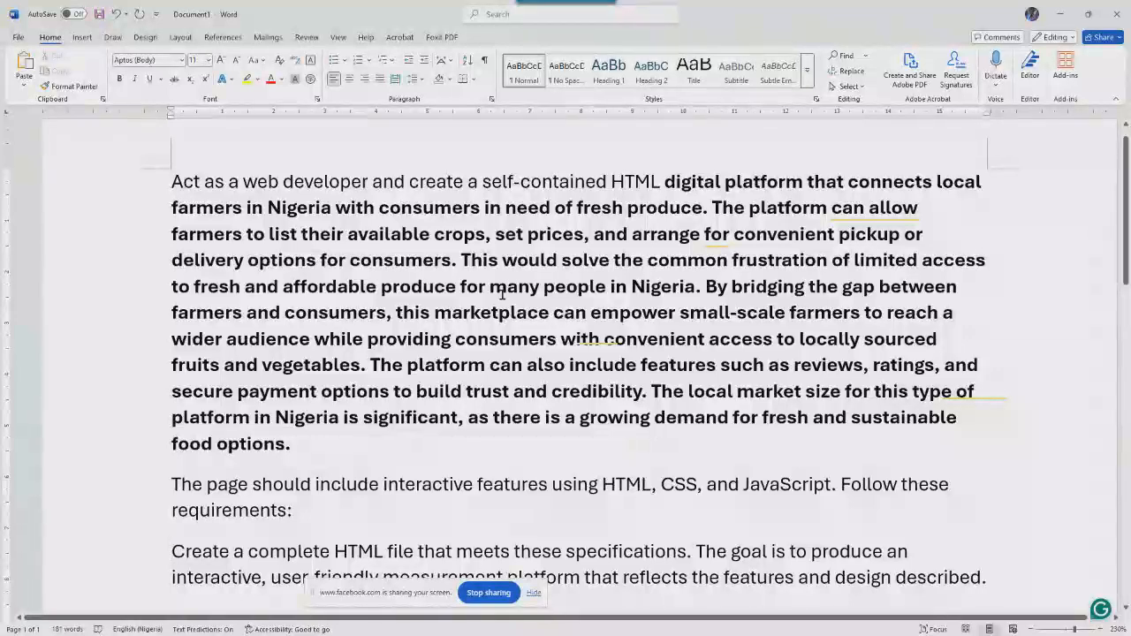
pyautogui.scroll(-2, 518, 355)
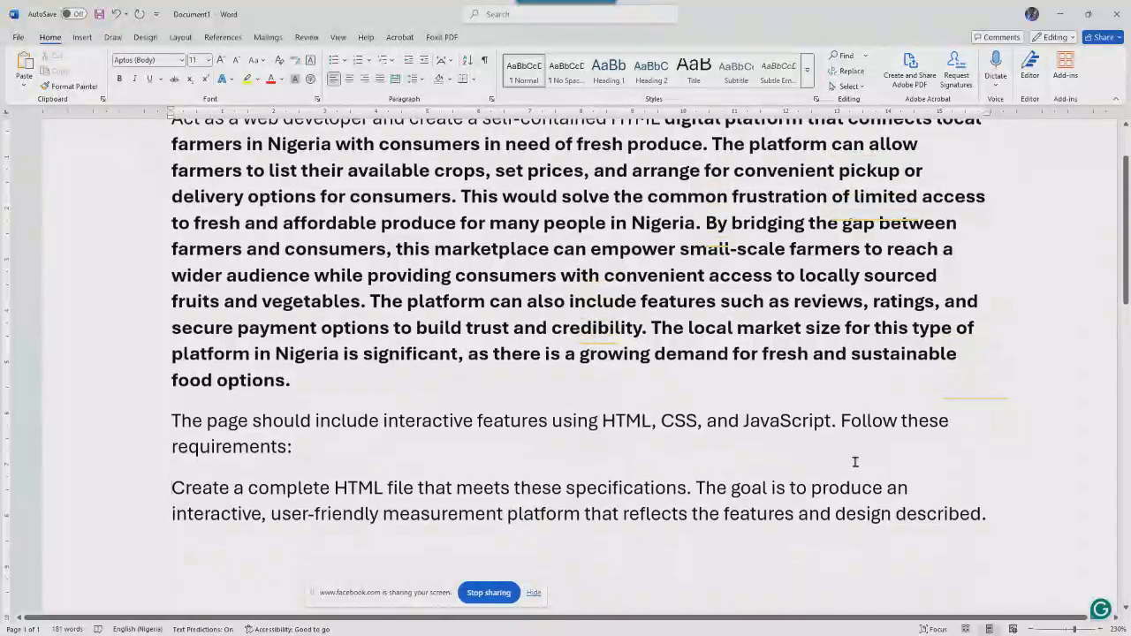
# Step: Copy the entire web developer prompt, from "Act as a web developer" through the closing "Create a complete HTML file" paragraph
pyautogui.moveTo(997, 522); pyautogui.dragTo(40, 100)
pyautogui.rightClick(265, 264)
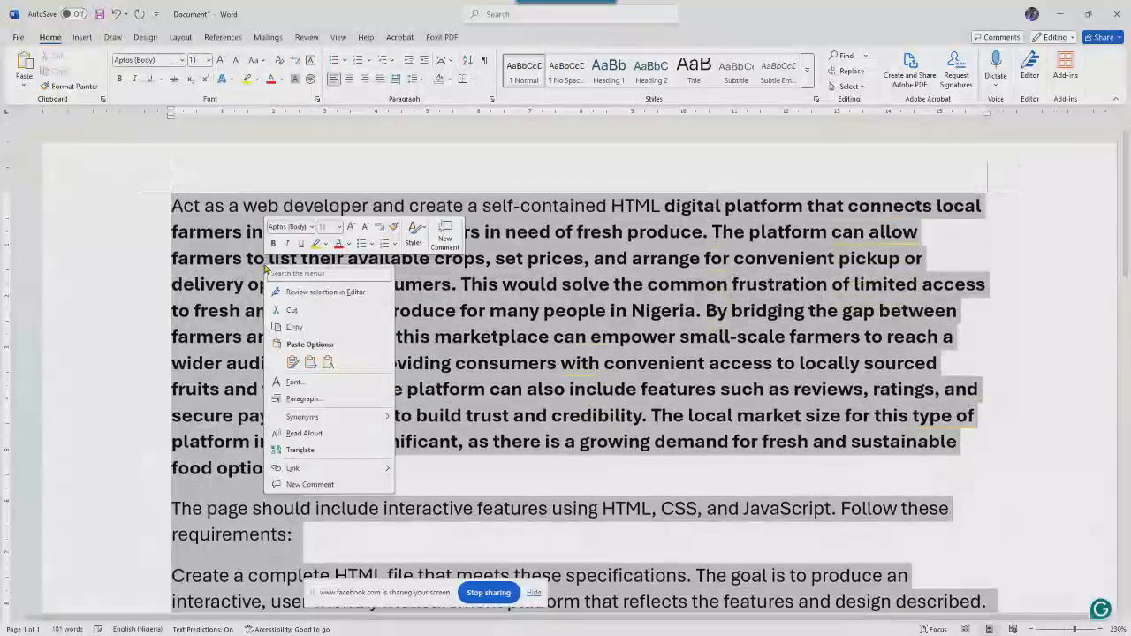
pyautogui.click(303, 328)
pyautogui.click(303, 328)
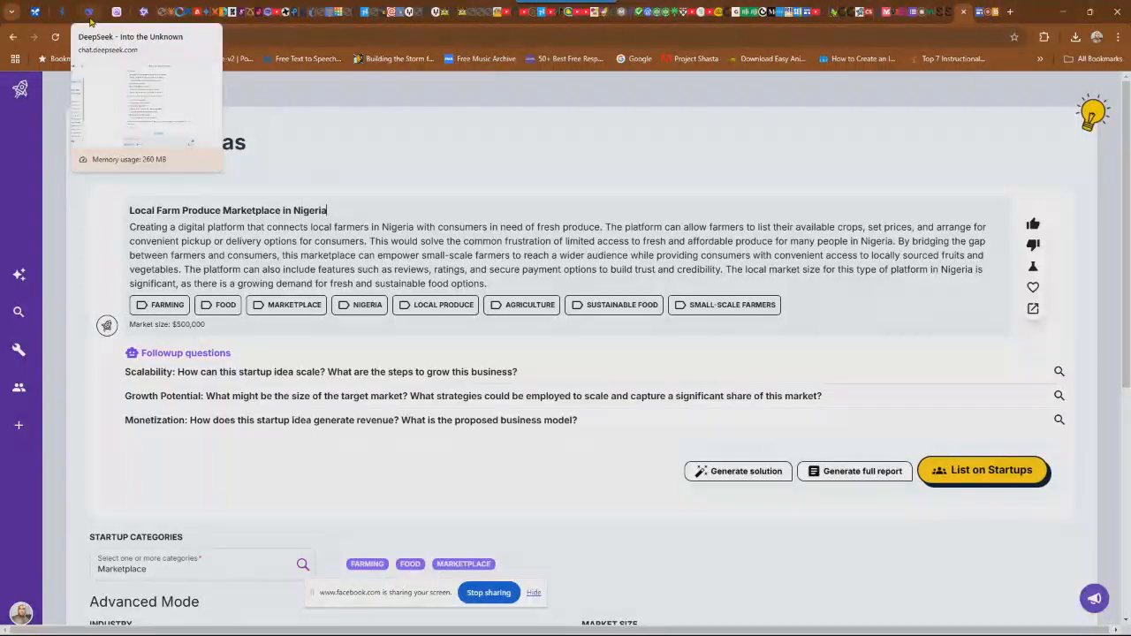
# Step: Switch to DeepSeek, start a new chat with the sidebar collapsed, and paste the copied prompt into the message box
pyautogui.click(90, 21)
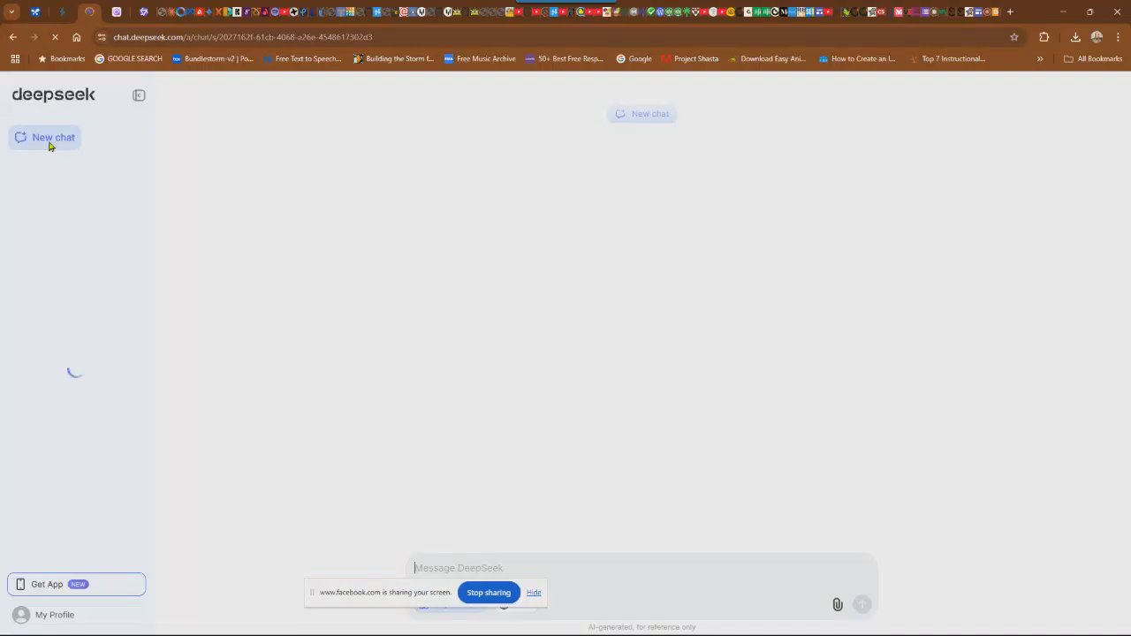
pyautogui.click(48, 144)
pyautogui.click(140, 97)
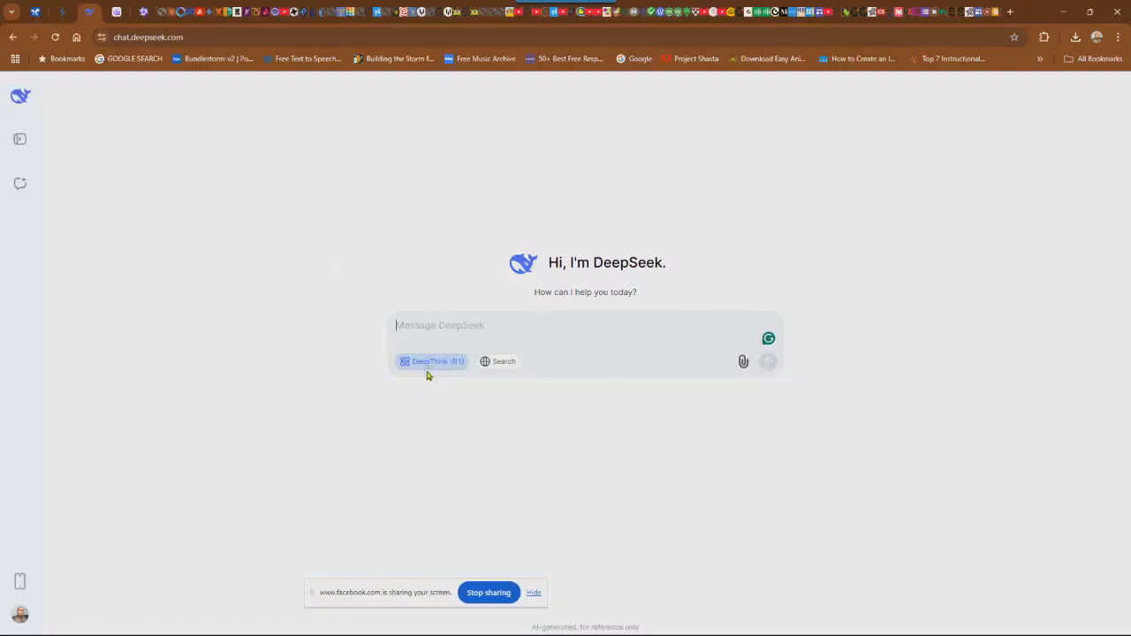
pyautogui.rightClick(454, 328)
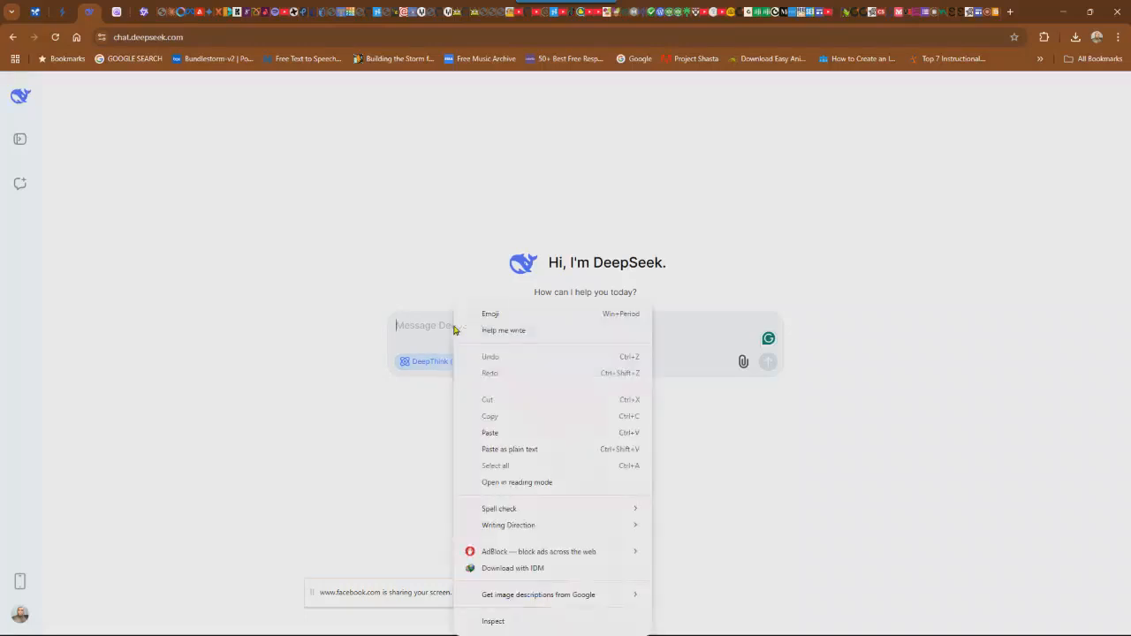
pyautogui.click(508, 435)
pyautogui.scroll(2, 508, 342)
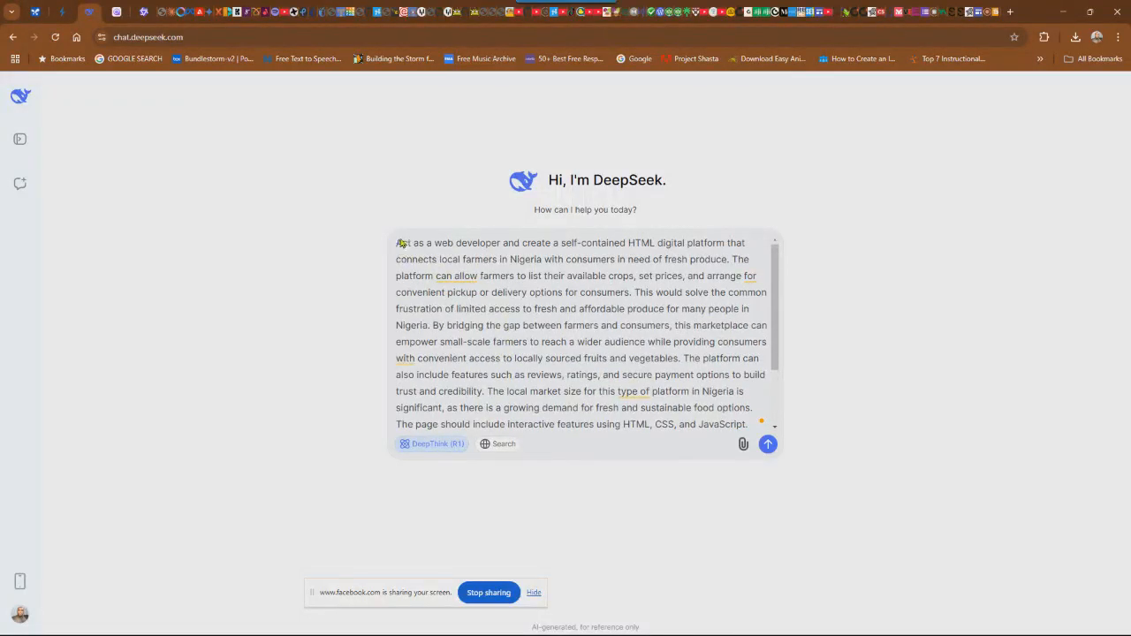
# Step: Switch back to the Word prompt in Document1 and review its opening instruction, bold platform description and closing requirements
pyautogui.click(968, 12)
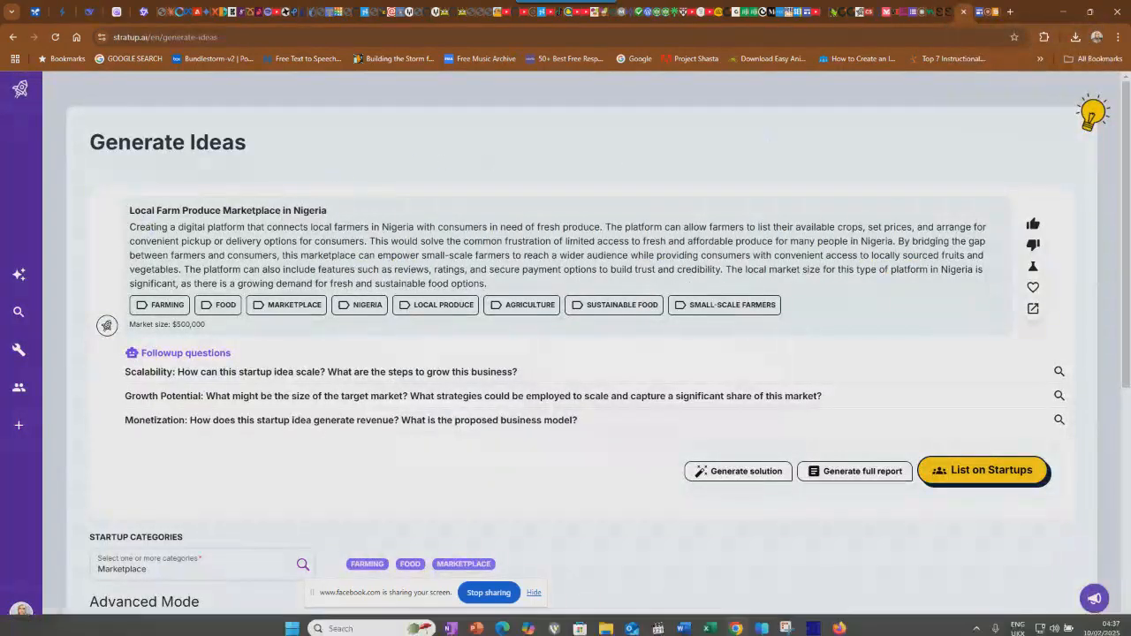
pyautogui.moveTo(683, 624)
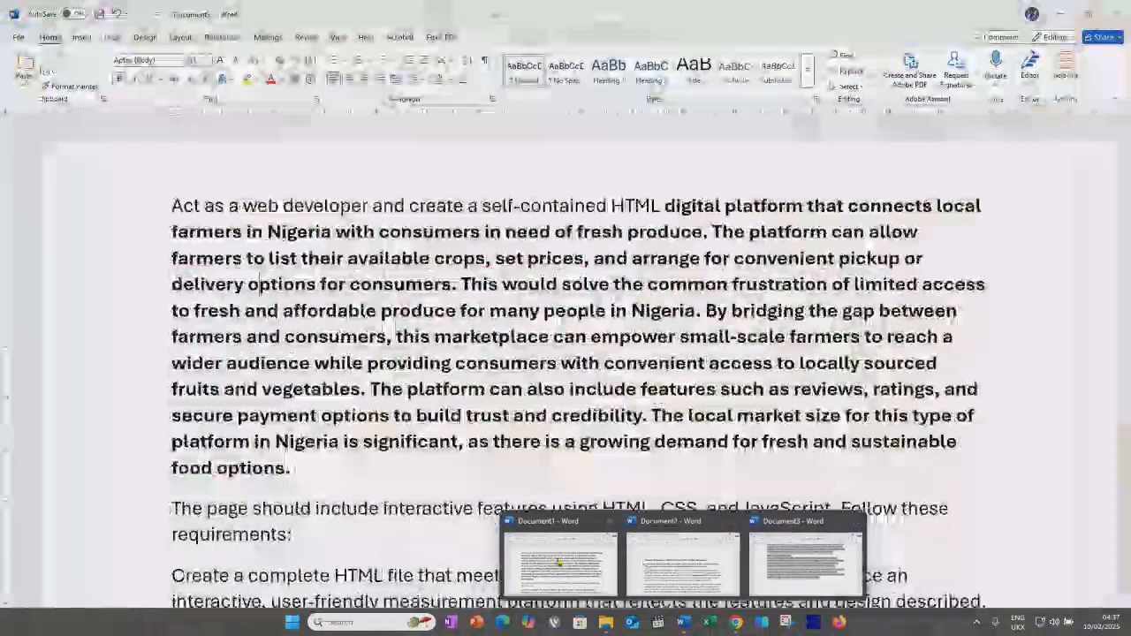
pyautogui.click(559, 562)
pyautogui.scroll(-1, 736, 425)
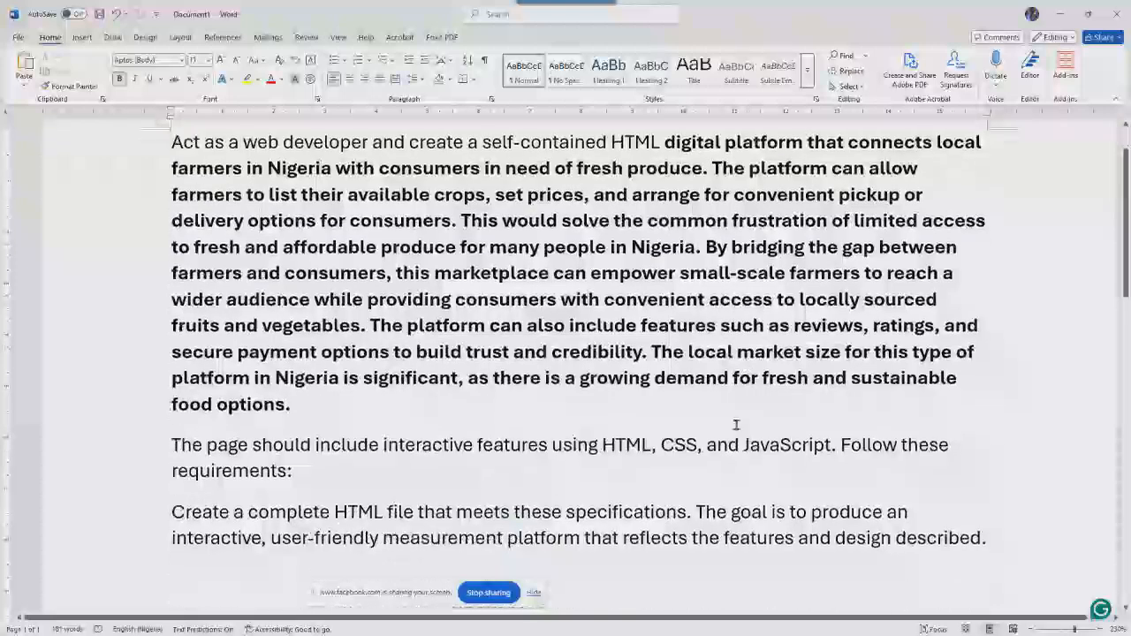
pyautogui.scroll(1, 717, 391)
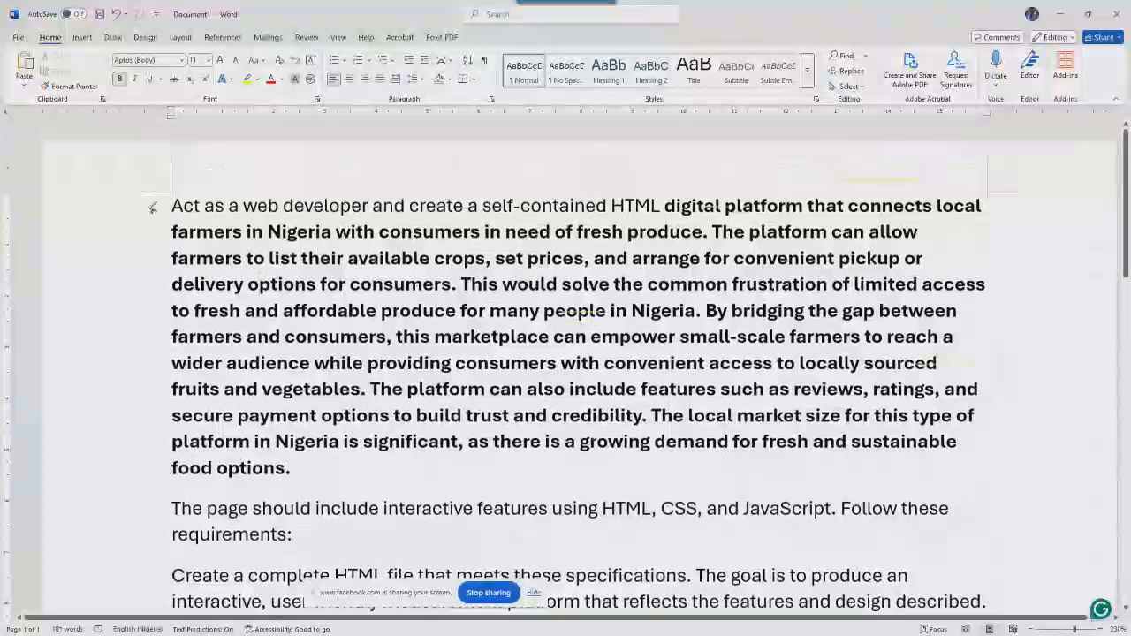
pyautogui.moveTo(205, 205); pyautogui.dragTo(803, 468)
pyautogui.click(230, 208)
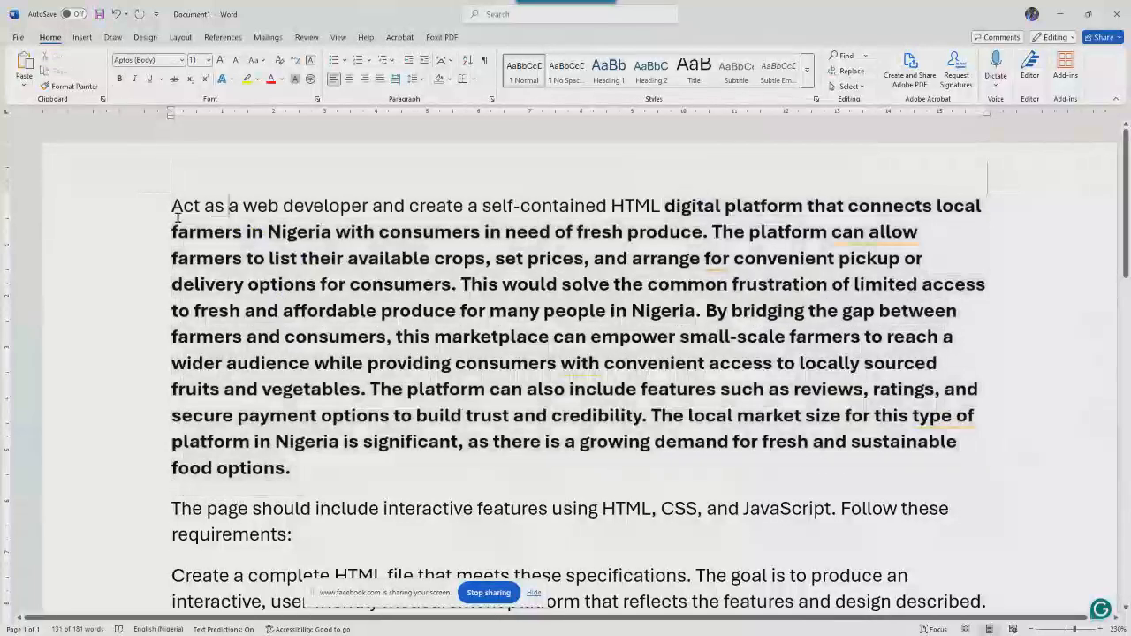
pyautogui.moveTo(169, 207); pyautogui.dragTo(665, 208)
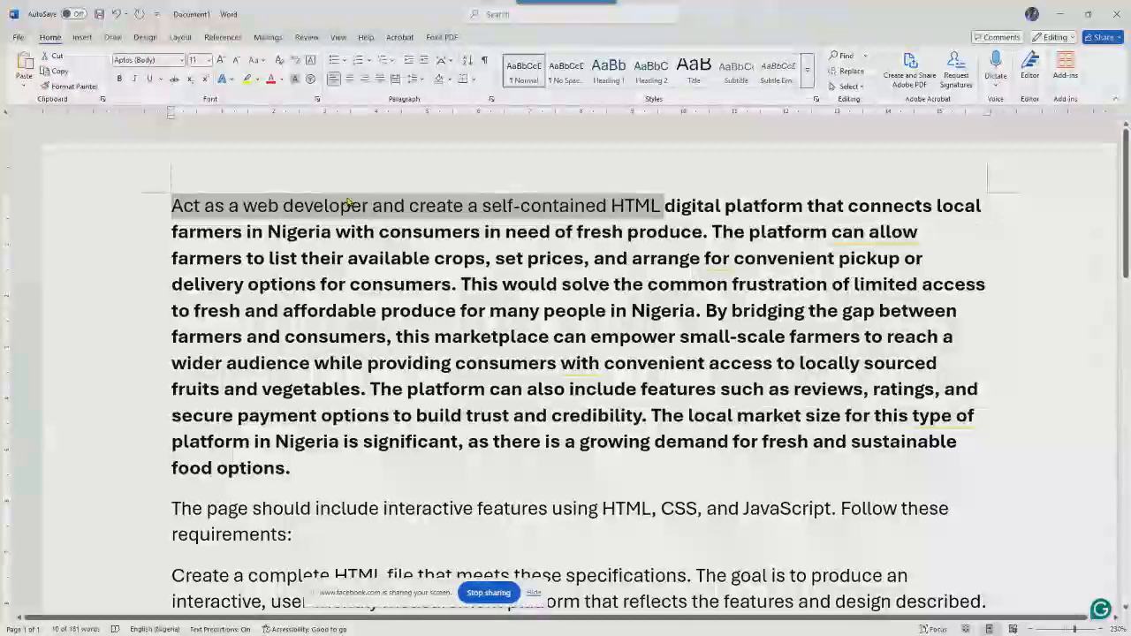
pyautogui.scroll(-3, 498, 289)
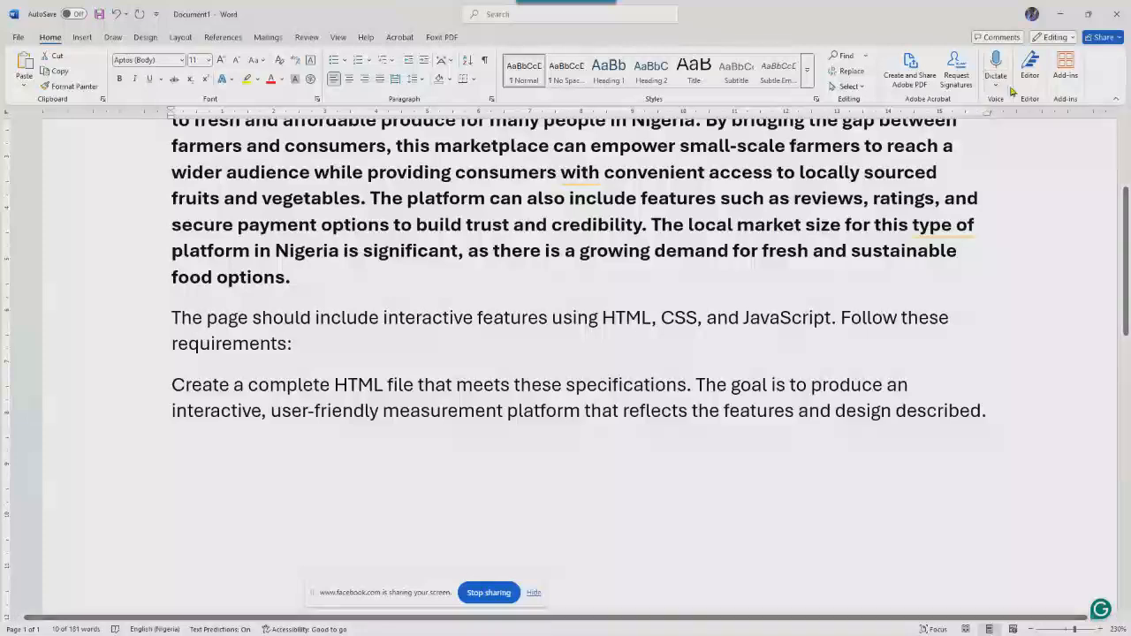
pyautogui.click(1062, 15)
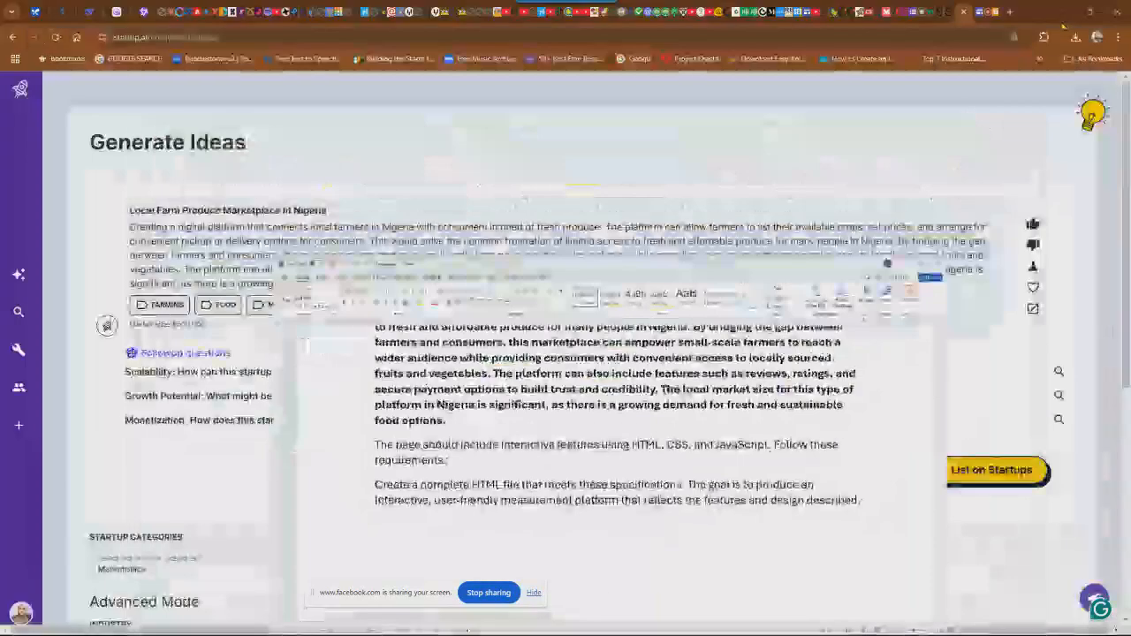
# Step: Return to the DeepSeek chat, check the pasted prompt through to its end, and send it
pyautogui.click(36, 12)
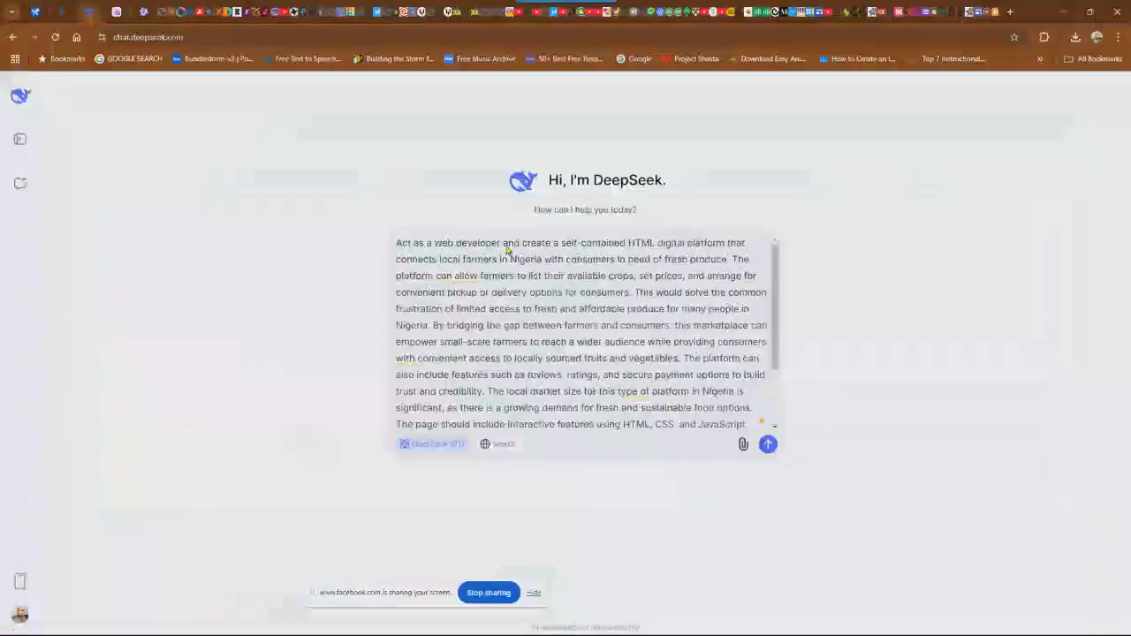
pyautogui.scroll(-2, 708, 358)
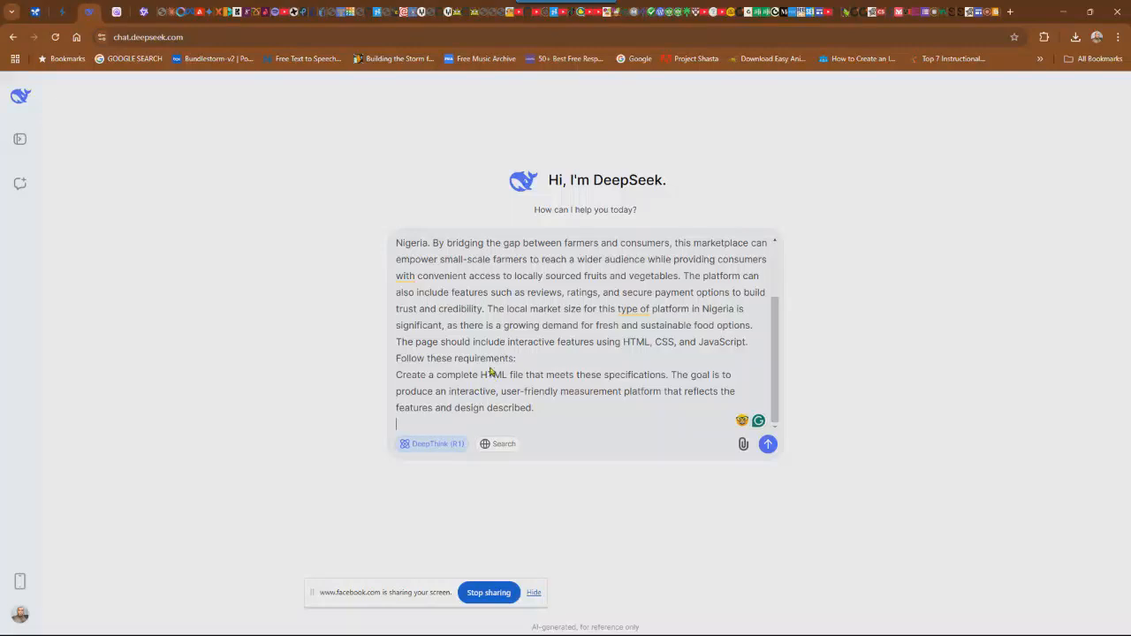
pyautogui.moveTo(636, 312)
pyautogui.click(769, 445)
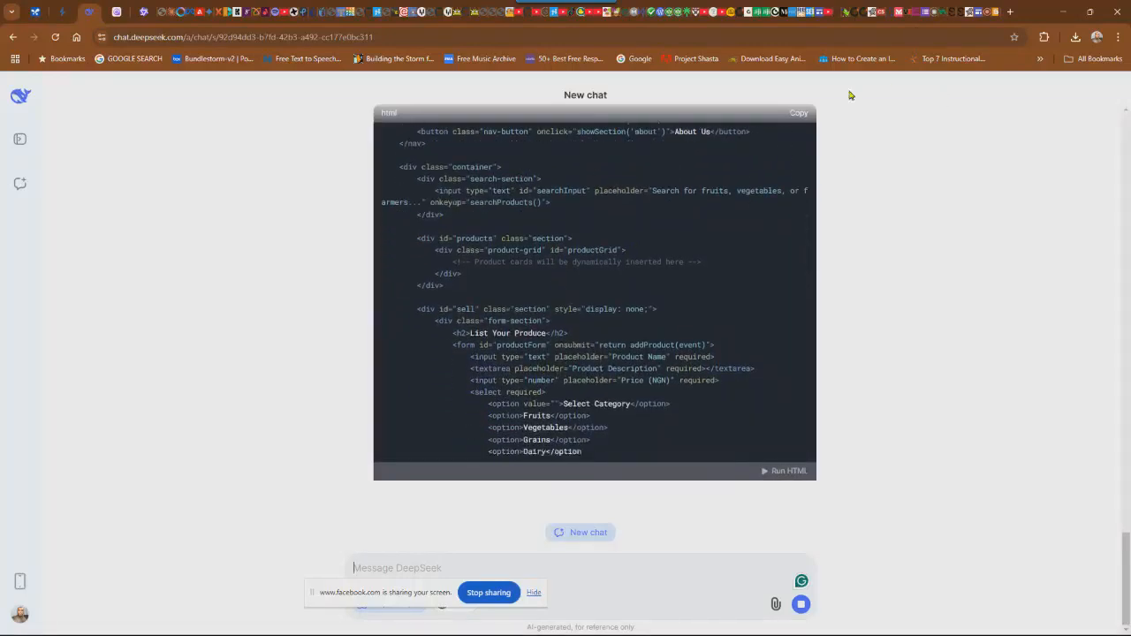
# Step: Switch to Google Sites, create a blank site, and open the web embed dialog in its embed code mode
pyautogui.click(979, 15)
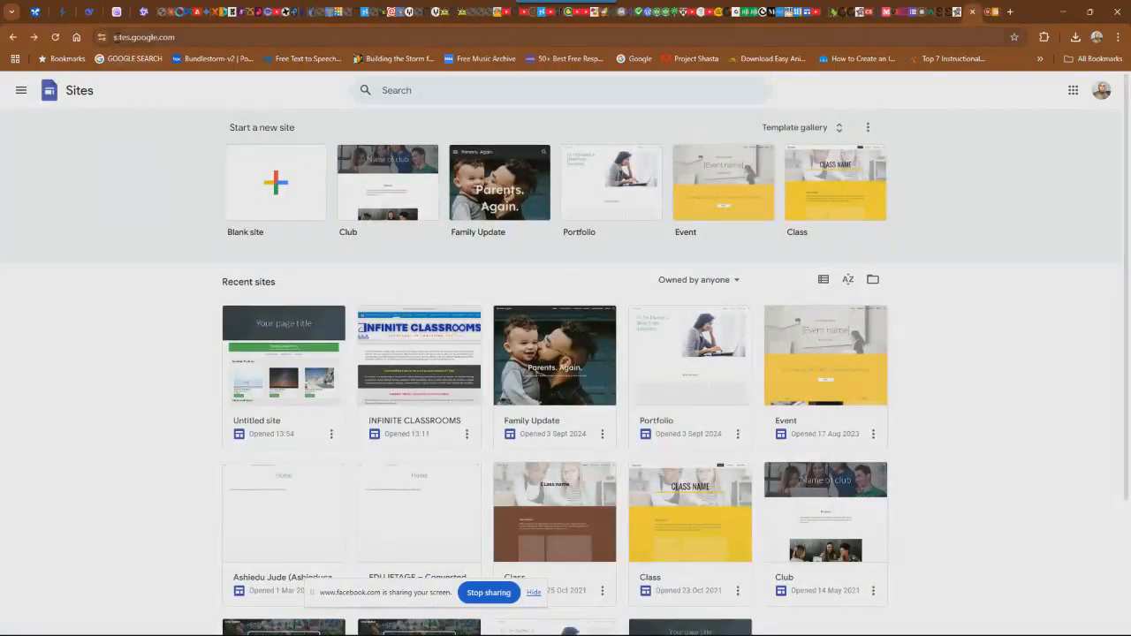
pyautogui.click(194, 38)
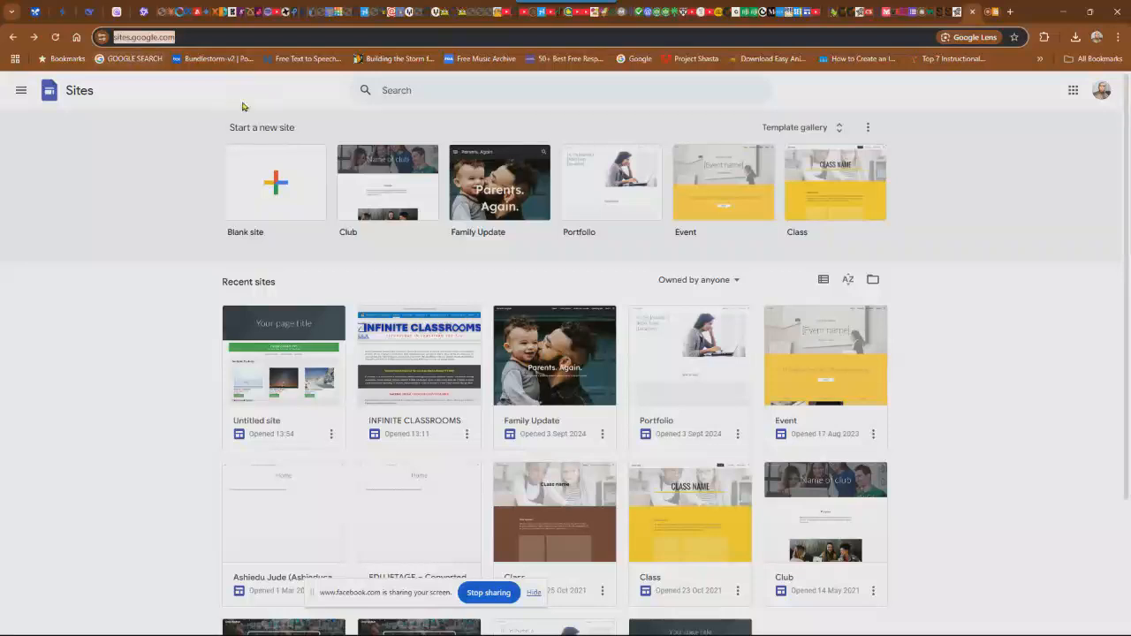
pyautogui.click(245, 175)
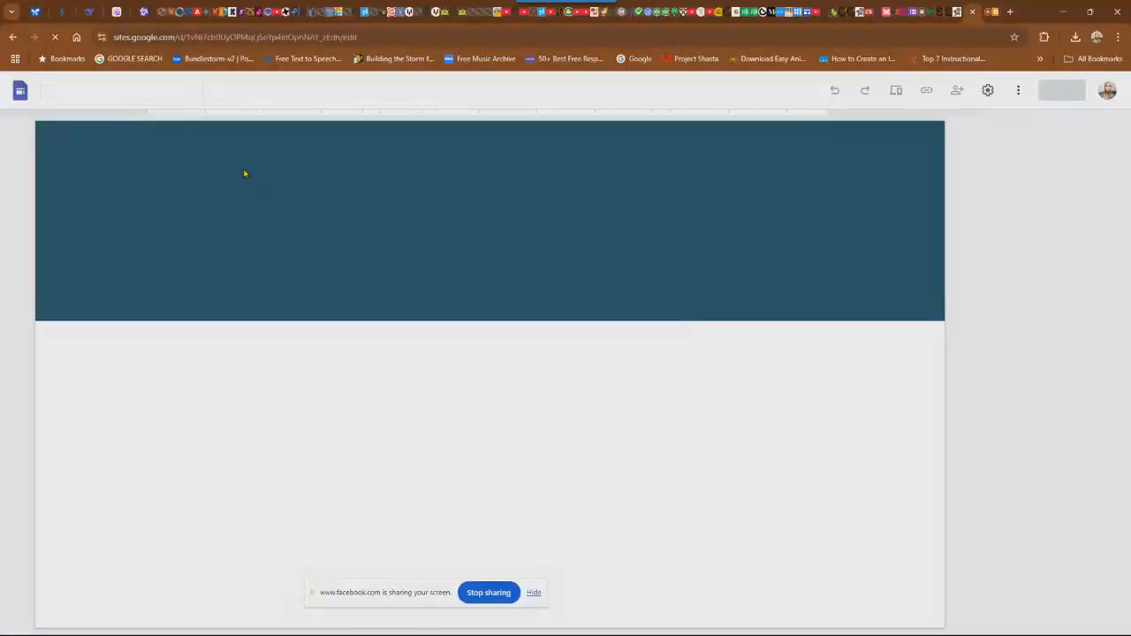
pyautogui.click(425, 234)
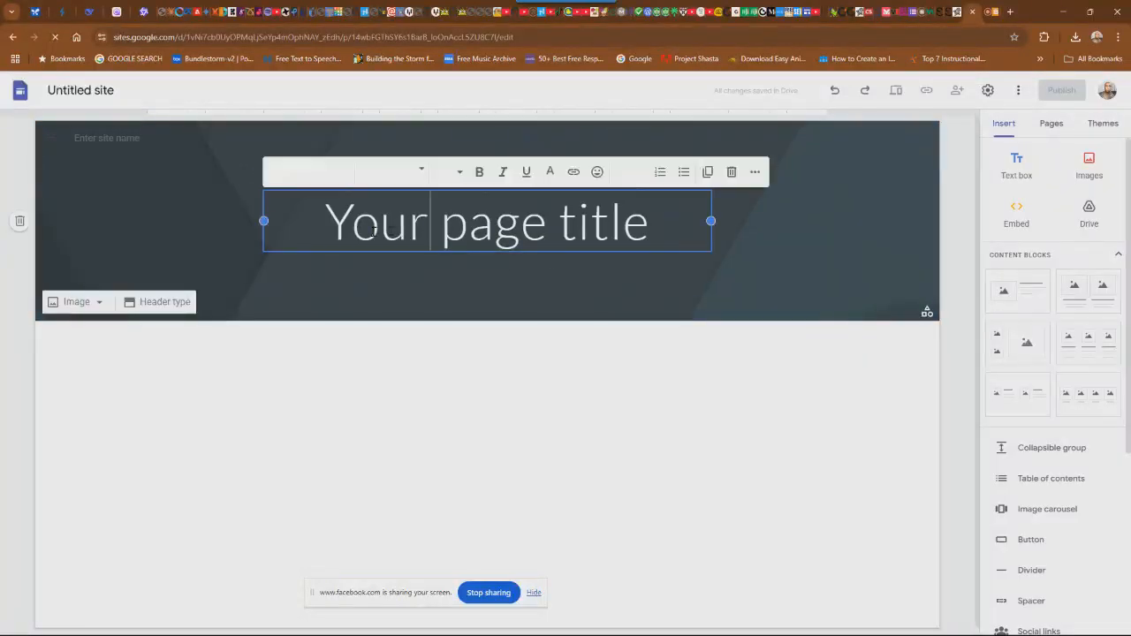
pyautogui.click(460, 351)
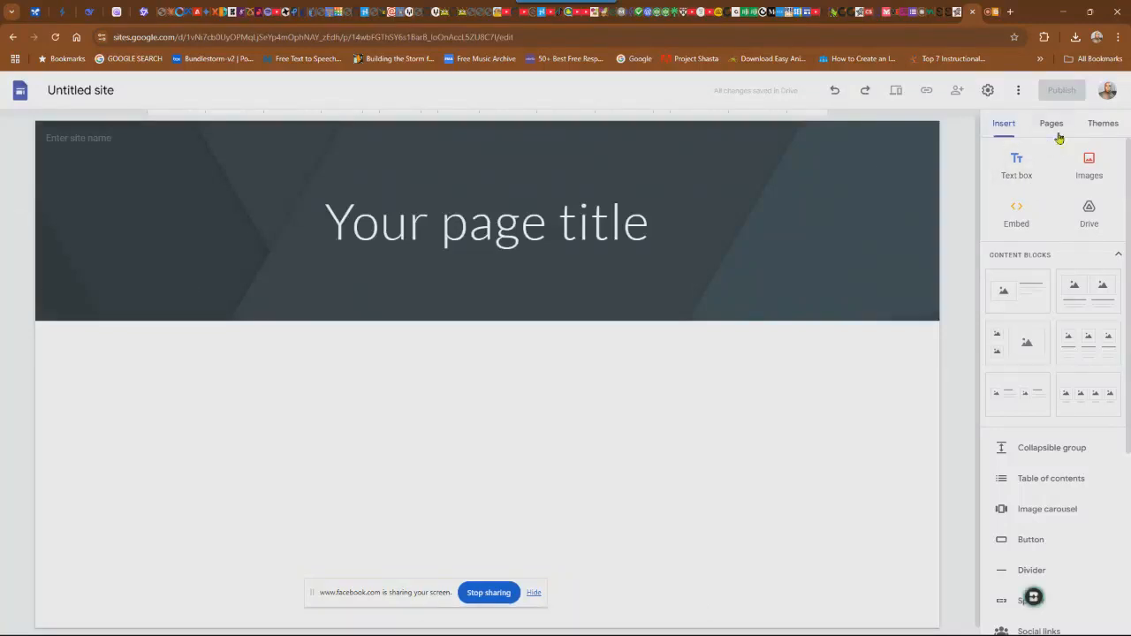
pyautogui.click(1018, 219)
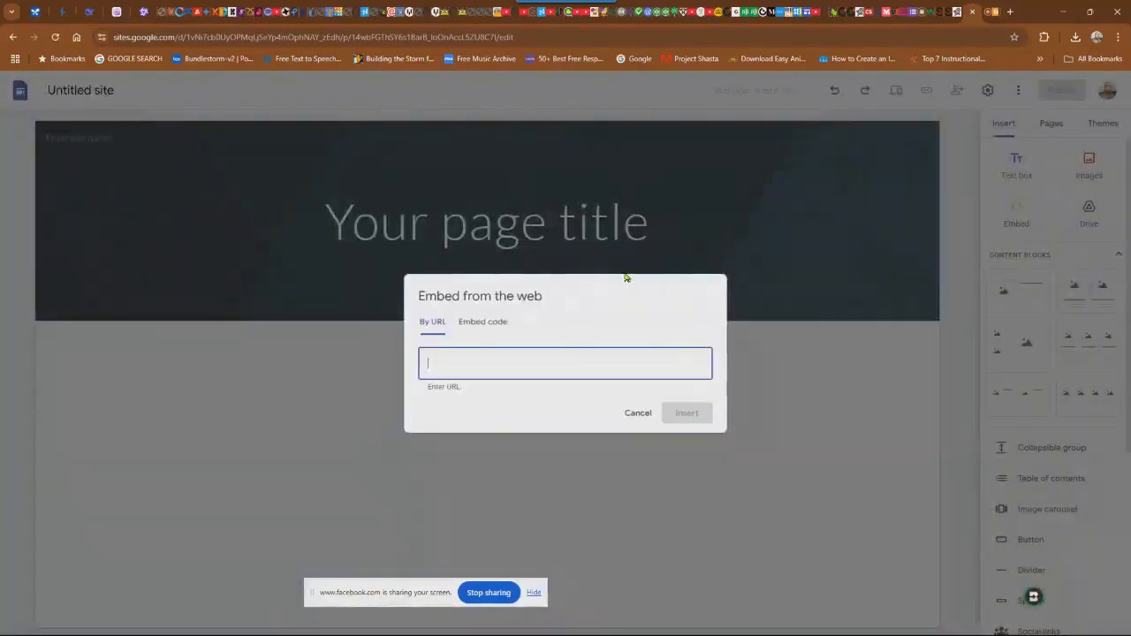
pyautogui.click(485, 324)
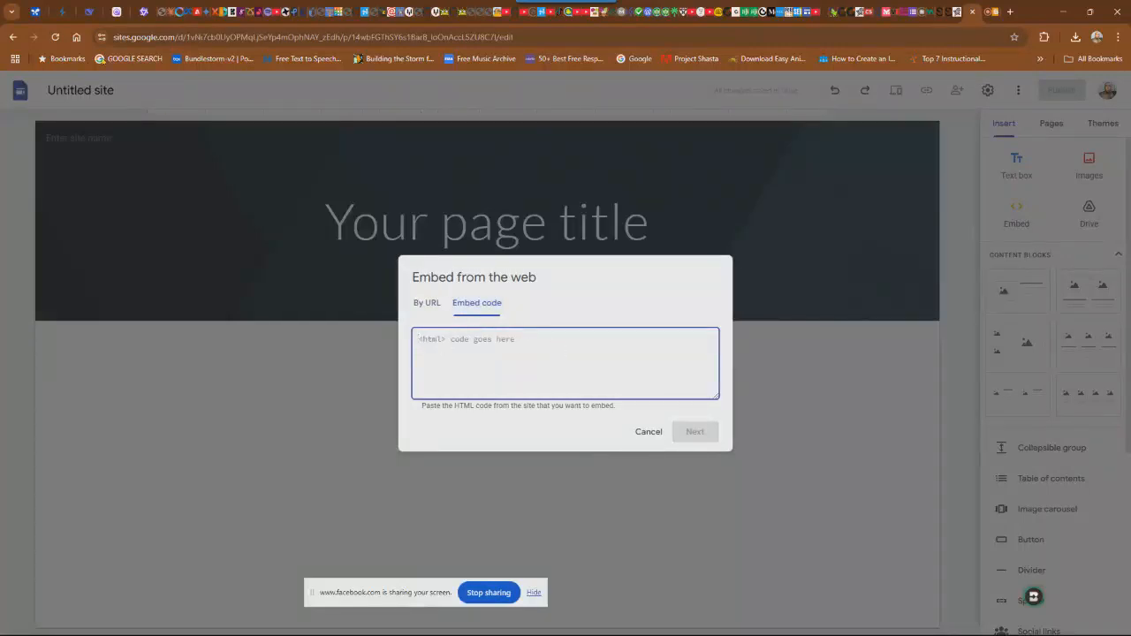
# Step: Return to the DeepSeek chat, run the generated HTML as a preview, and try its search box and Browse Produce section
pyautogui.click(89, 12)
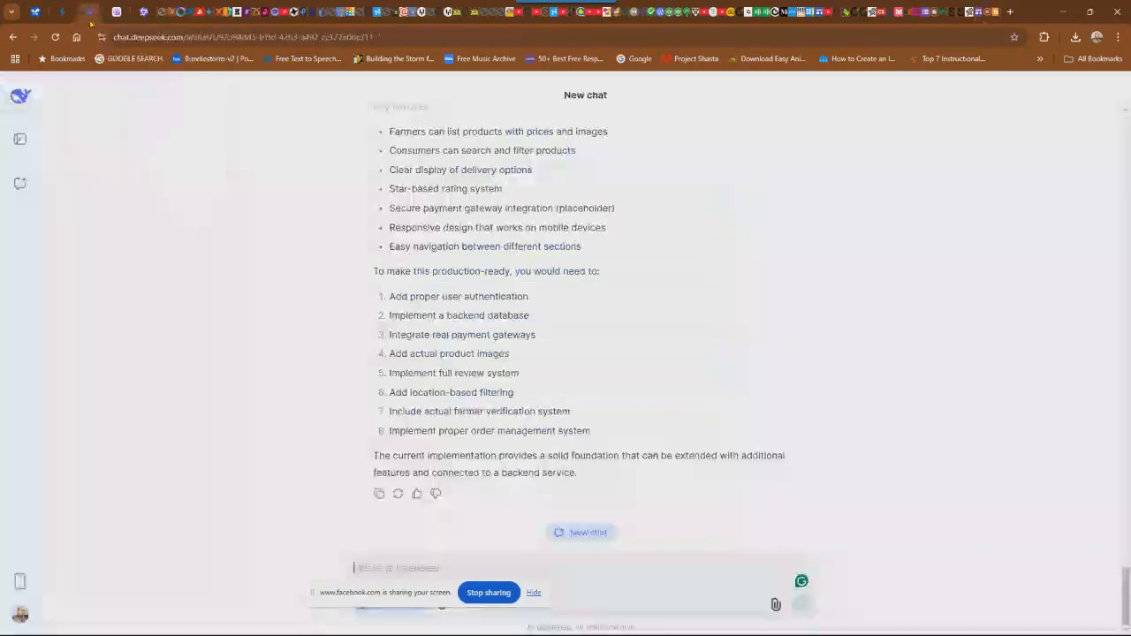
pyautogui.scroll(10, 607, 274)
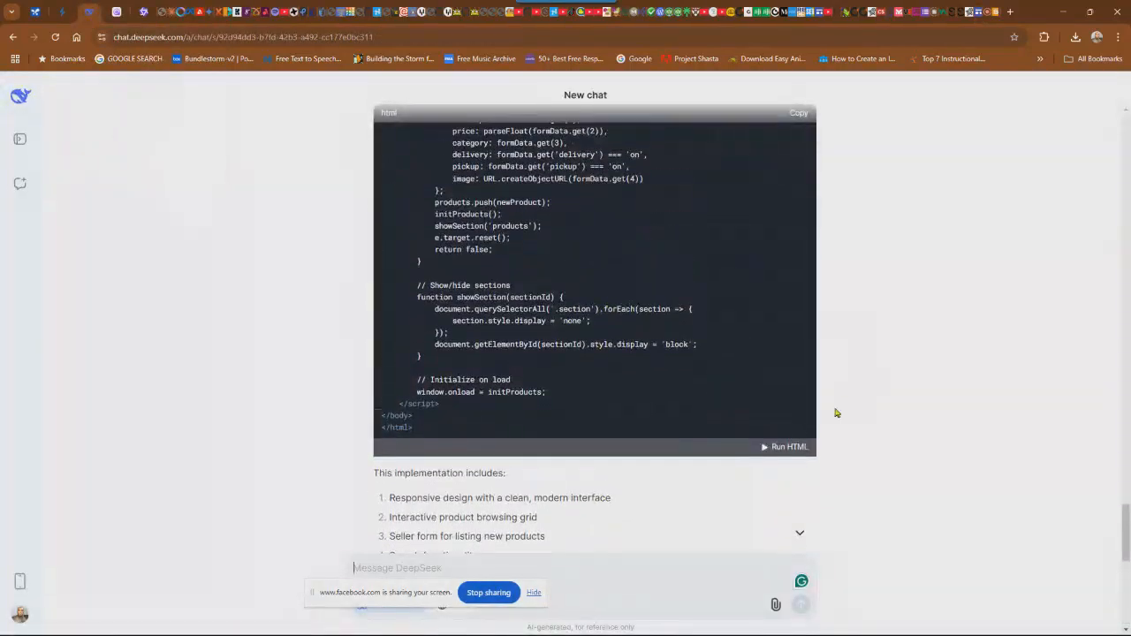
pyautogui.click(766, 449)
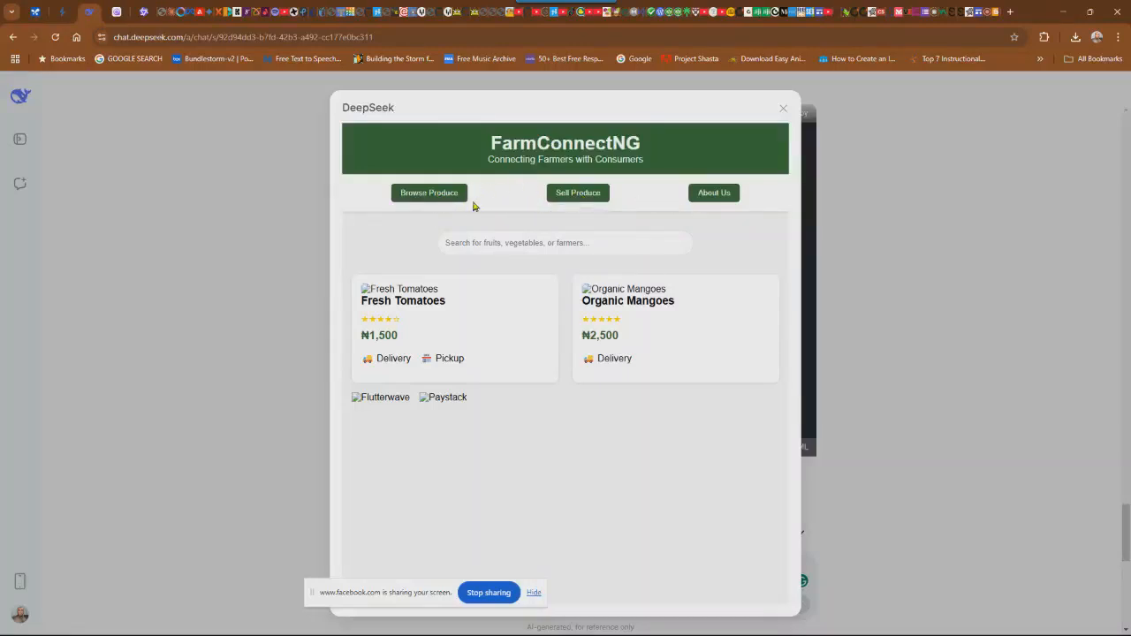
pyautogui.click(504, 253)
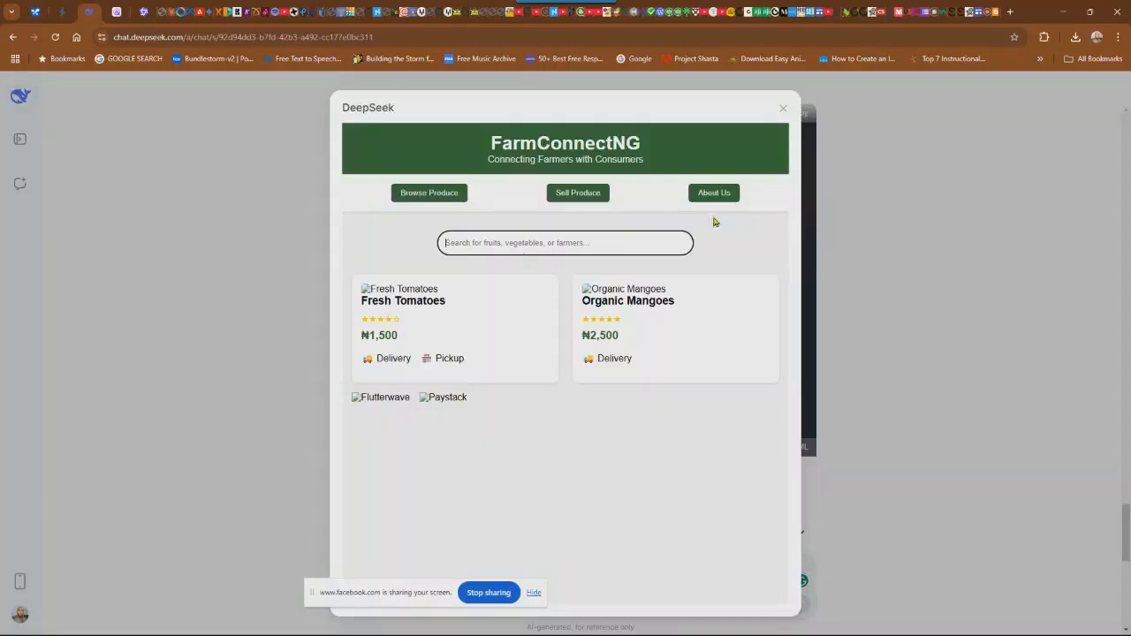
pyautogui.click(406, 199)
# Step: Try the preview's Sell Produce form by setting the price to 9, choosing the Fruits category, and toggling Home Delivery
pyautogui.click(548, 195)
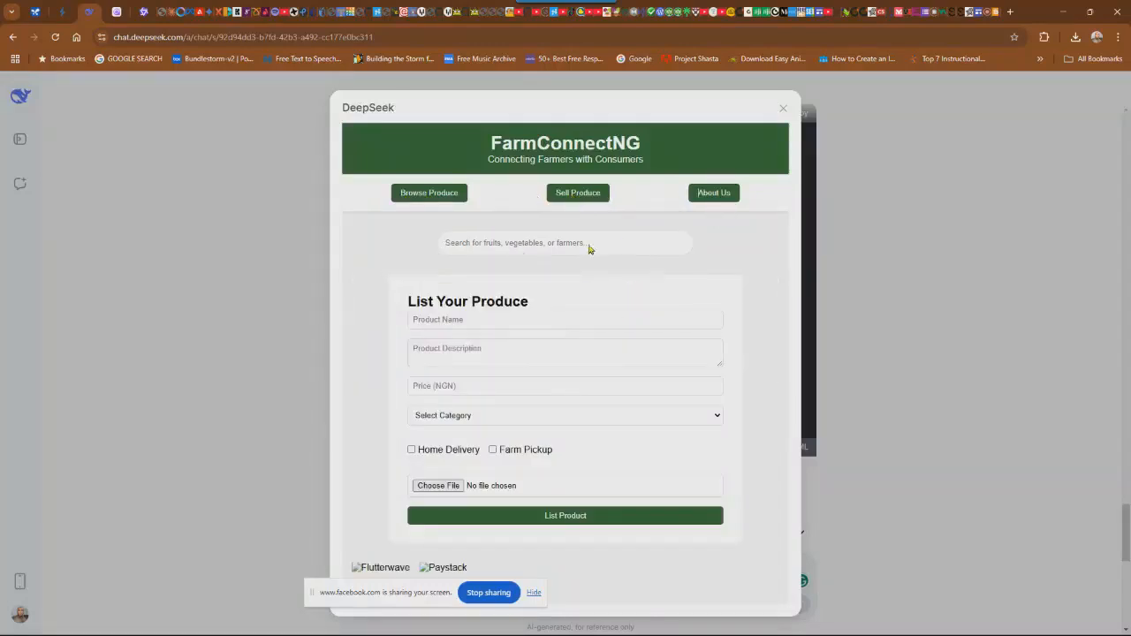
pyautogui.click(587, 323)
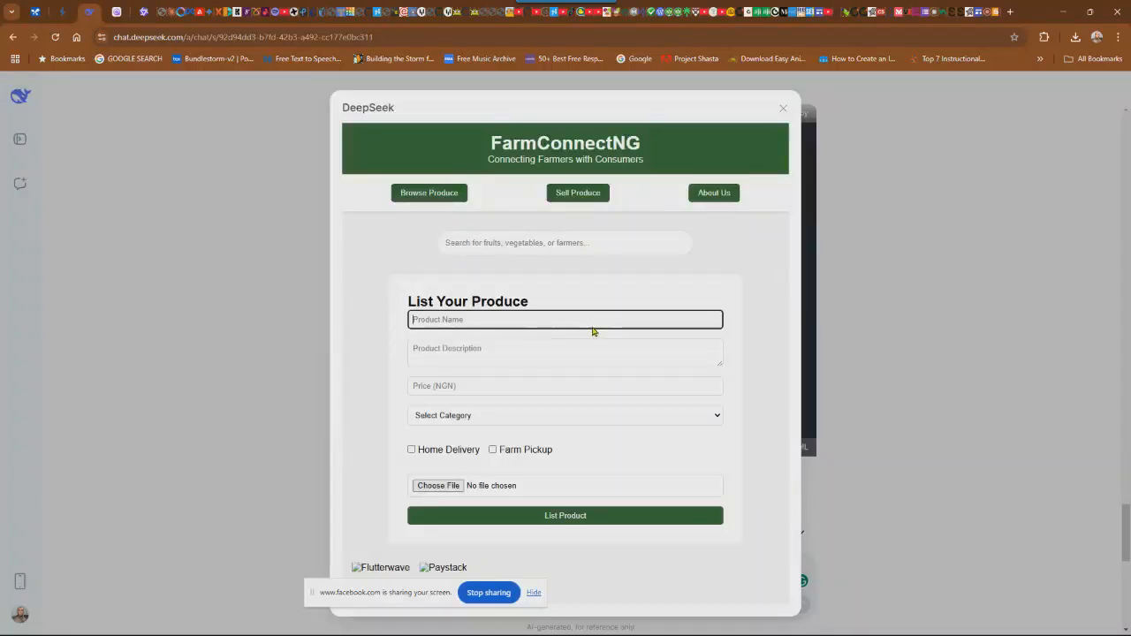
pyautogui.click(510, 356)
pyautogui.click(497, 387)
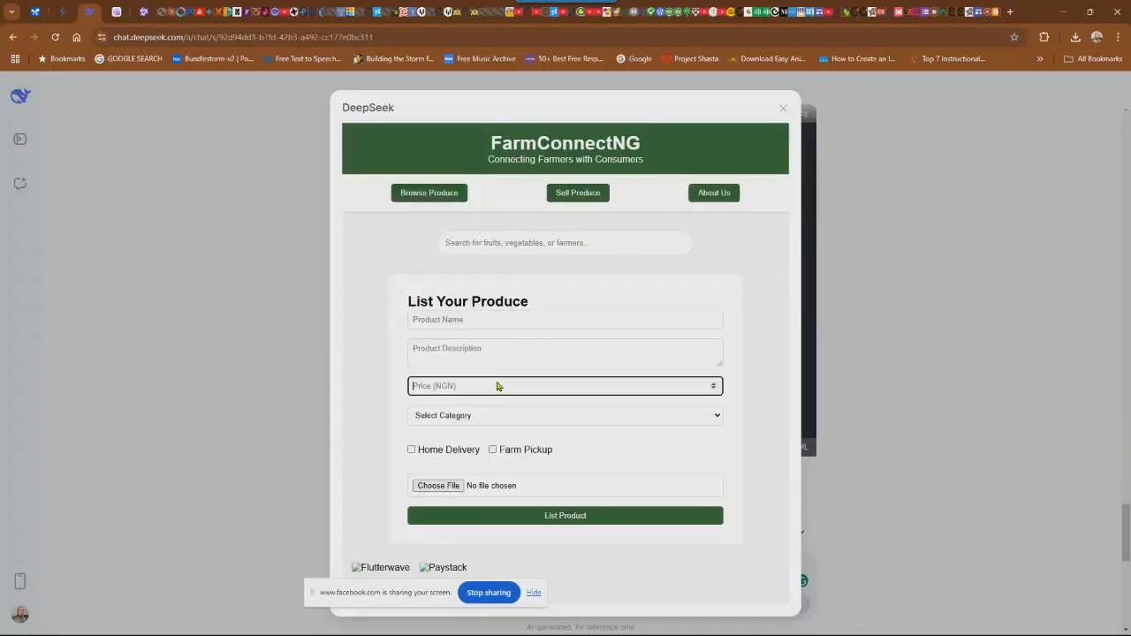
pyautogui.click(715, 388)
pyautogui.click(715, 386)
pyautogui.click(714, 415)
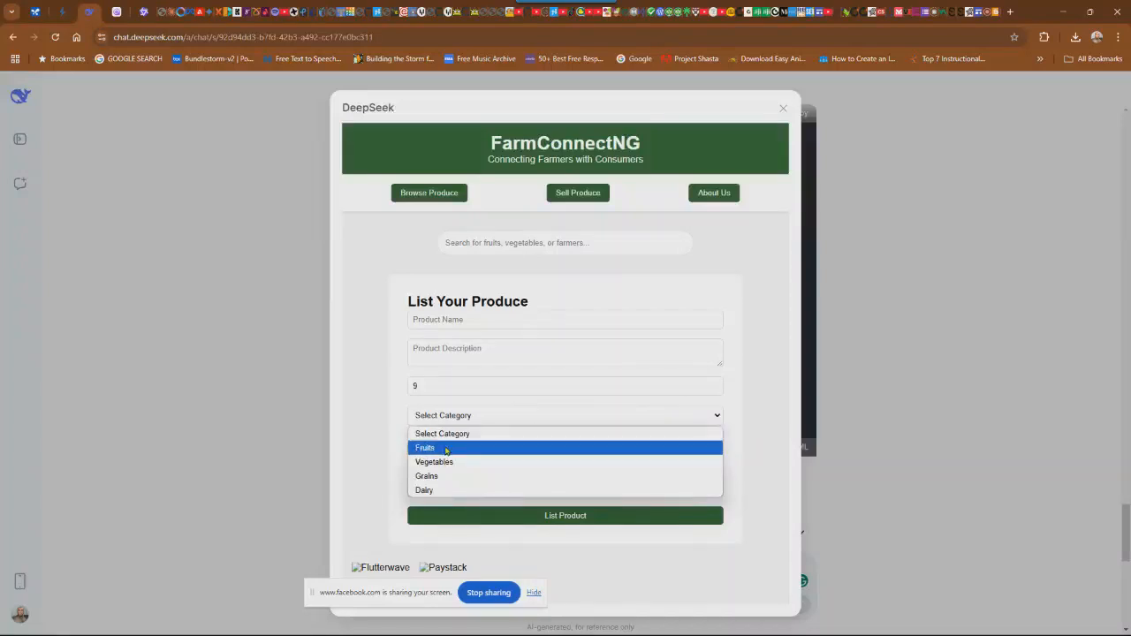
pyautogui.click(447, 449)
pyautogui.click(416, 451)
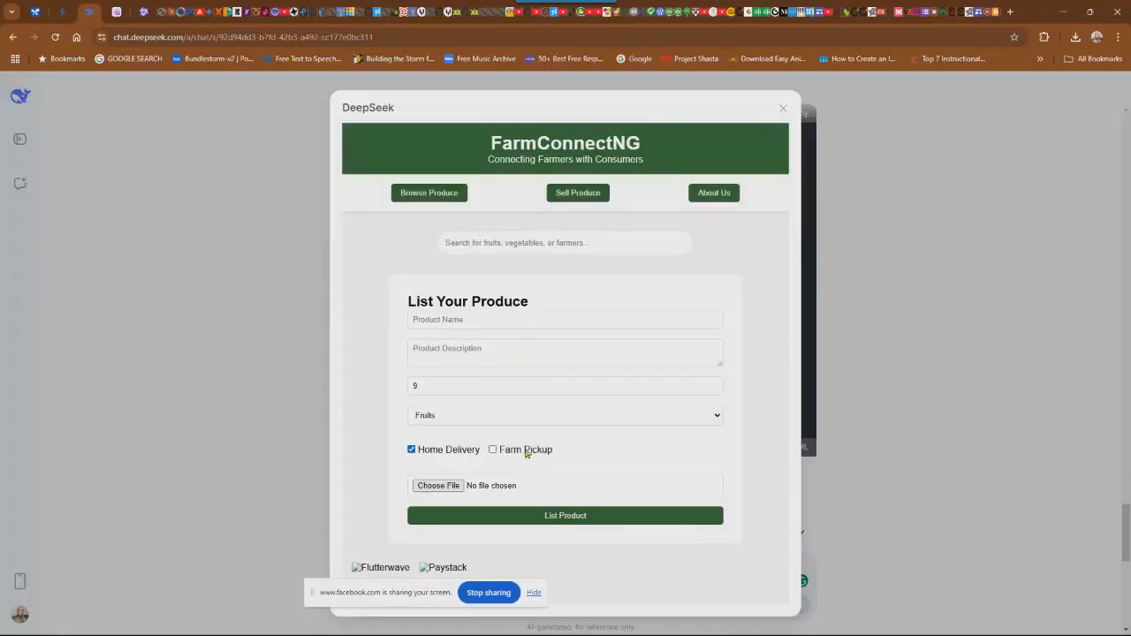
pyautogui.click(411, 450)
# Step: Check the preview's navigation by viewing the Browse Produce, Sell Produce and About Us sections in turn
pyautogui.click(430, 193)
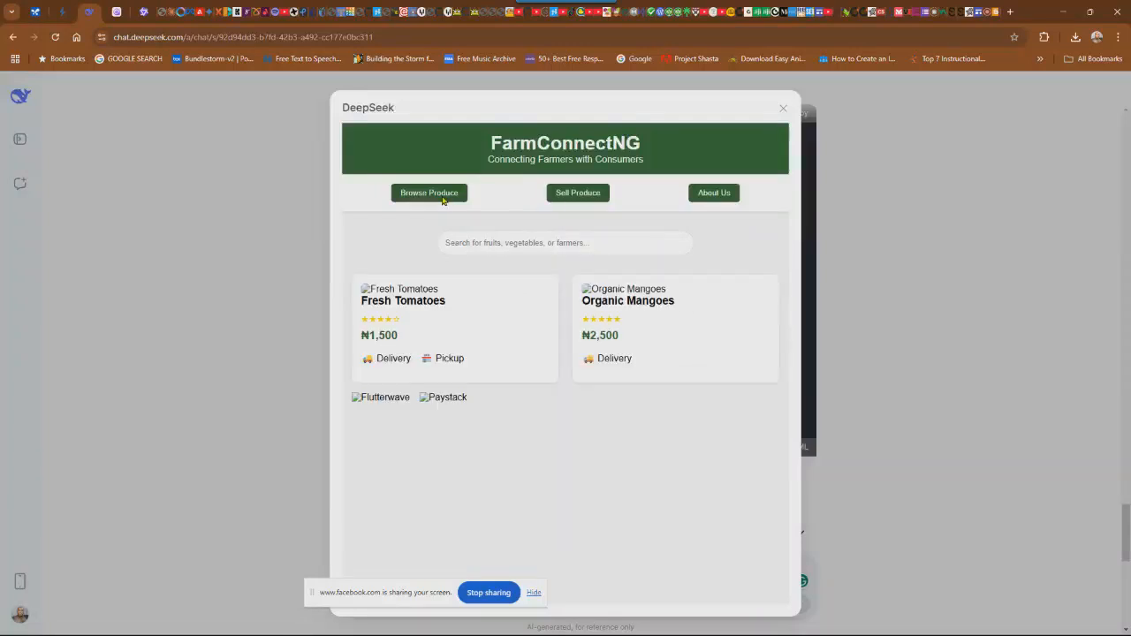
pyautogui.click(582, 201)
pyautogui.click(718, 202)
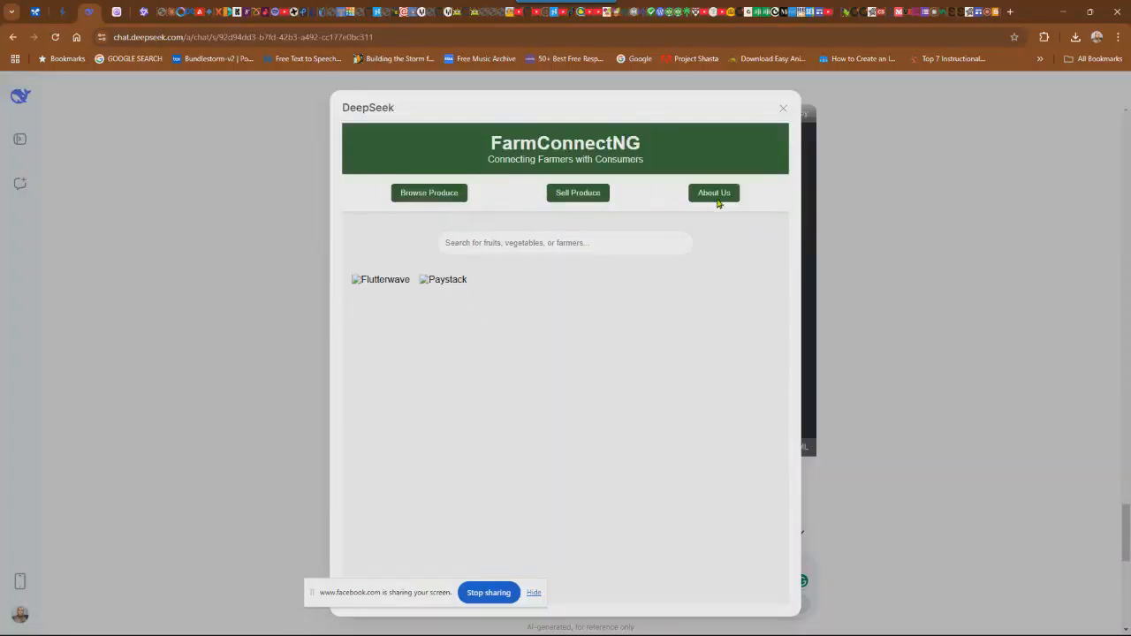
# Step: Check the preview's navigation by switching repeatedly between the Sell Produce and Browse Produce sections
pyautogui.click(591, 202)
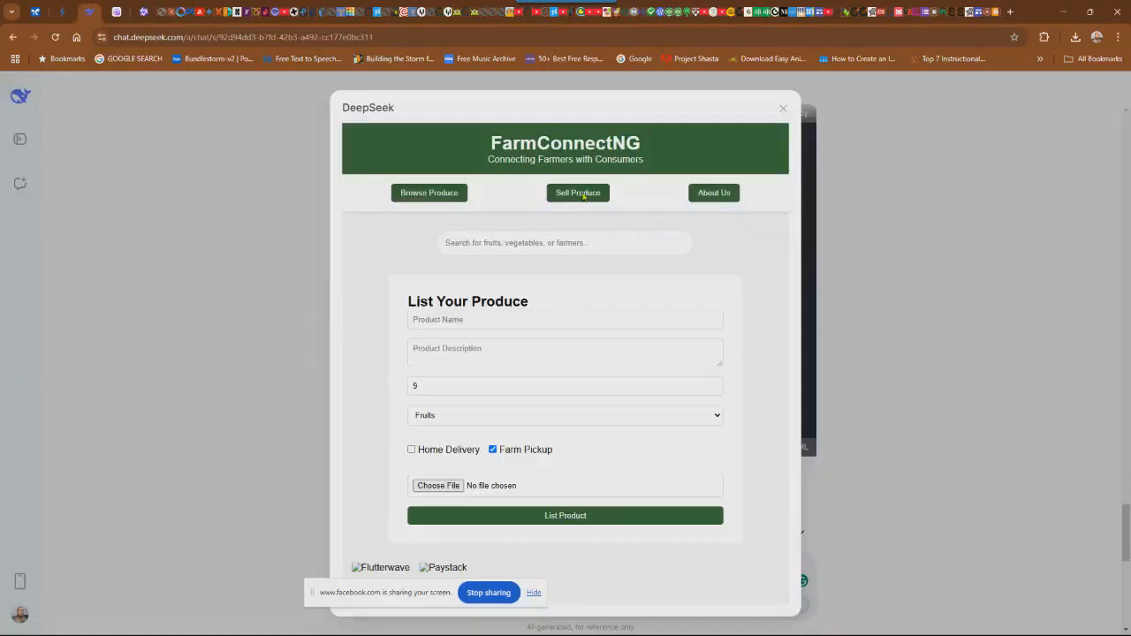
pyautogui.click(439, 200)
pyautogui.click(580, 201)
pyautogui.click(436, 201)
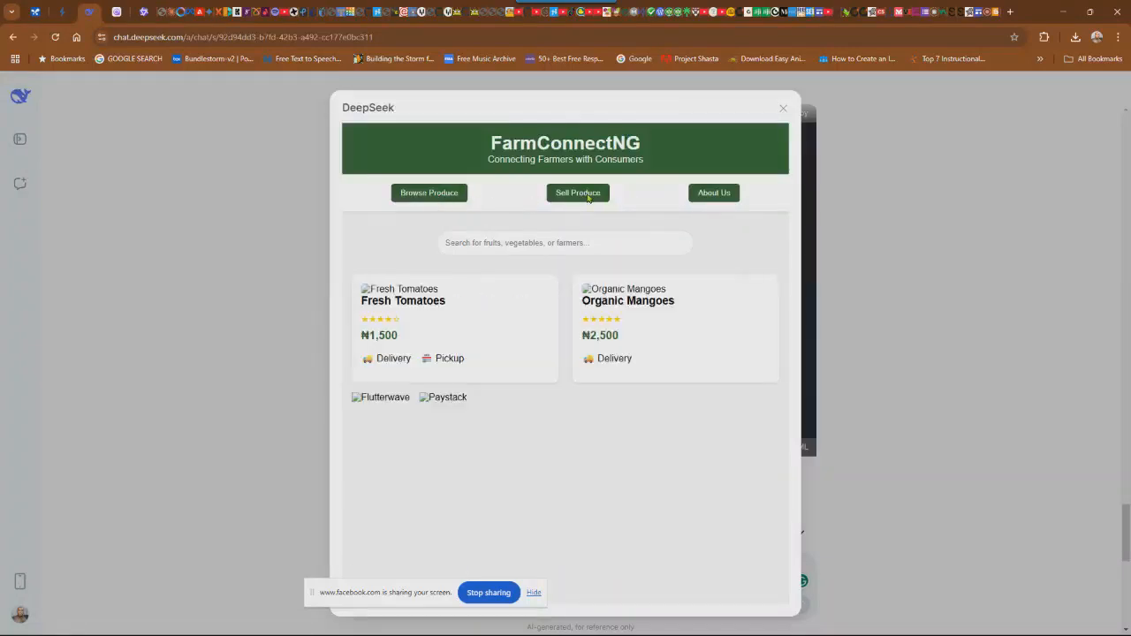
pyautogui.click(590, 195)
pyautogui.click(446, 196)
pyautogui.click(573, 196)
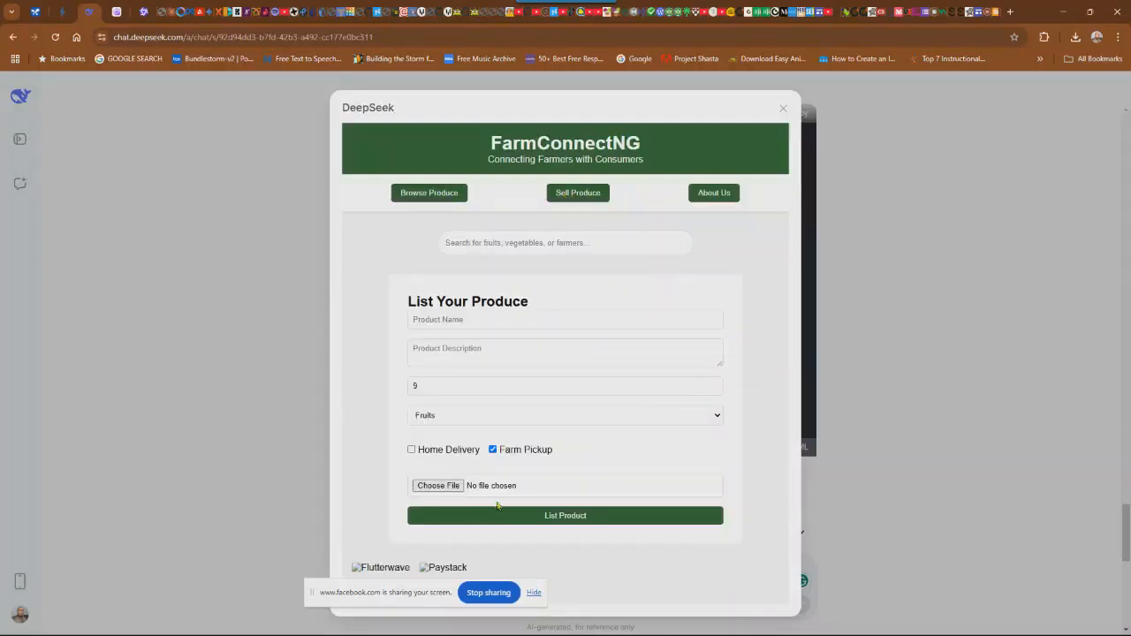
pyautogui.click(454, 193)
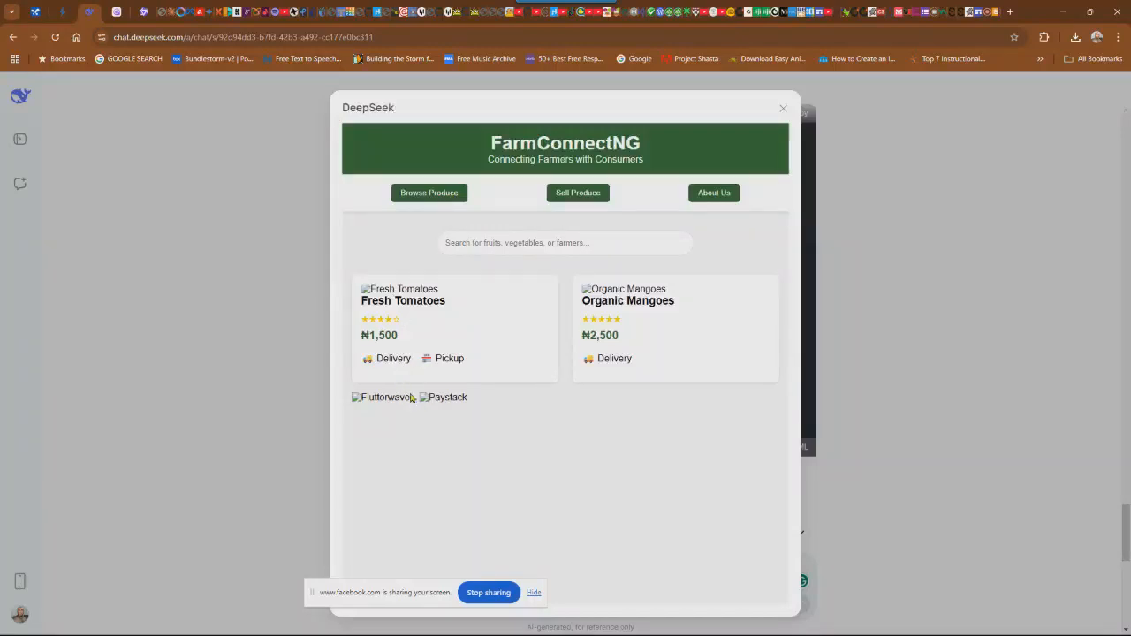
# Step: Examine the name, description, price and category fields of the preview's Sell Produce form, and close the preview
pyautogui.click(579, 194)
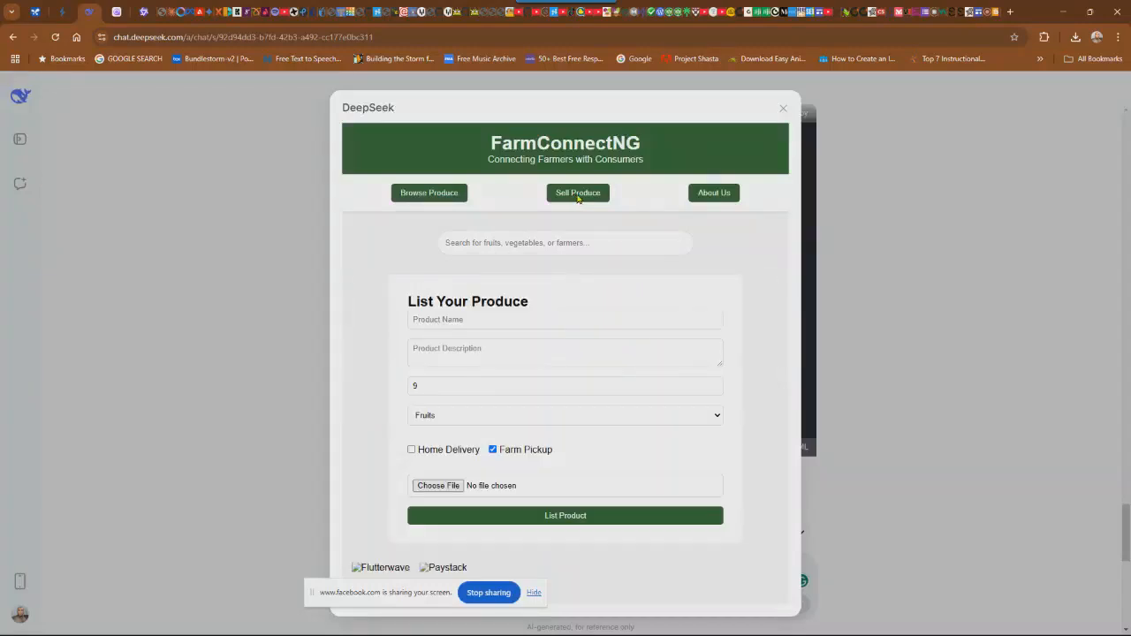
pyautogui.click(540, 328)
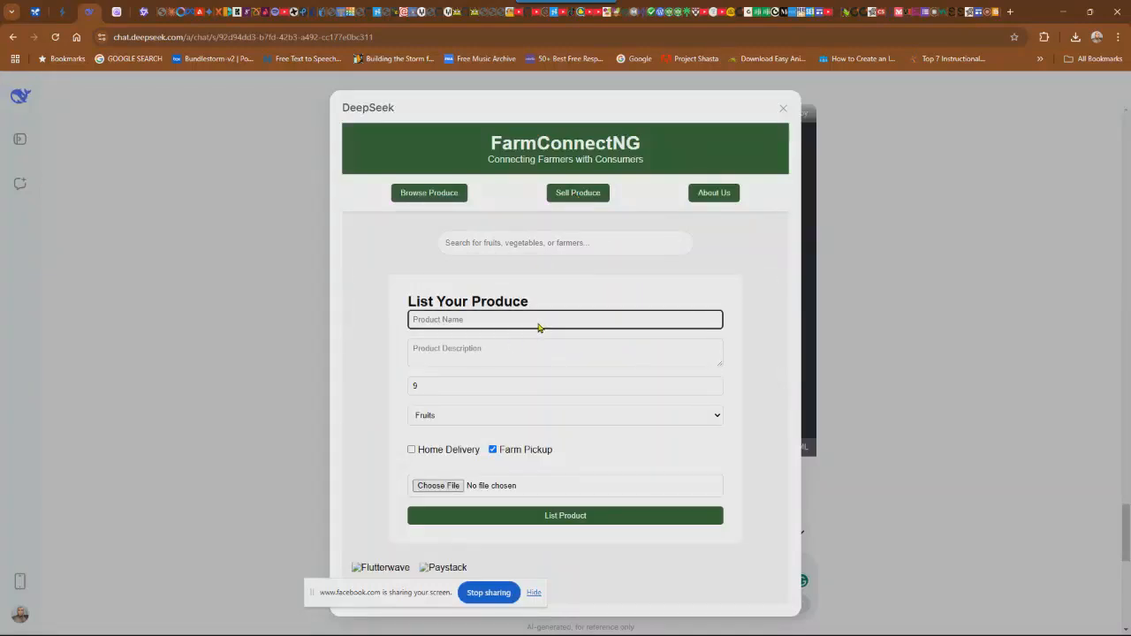
pyautogui.click(482, 352)
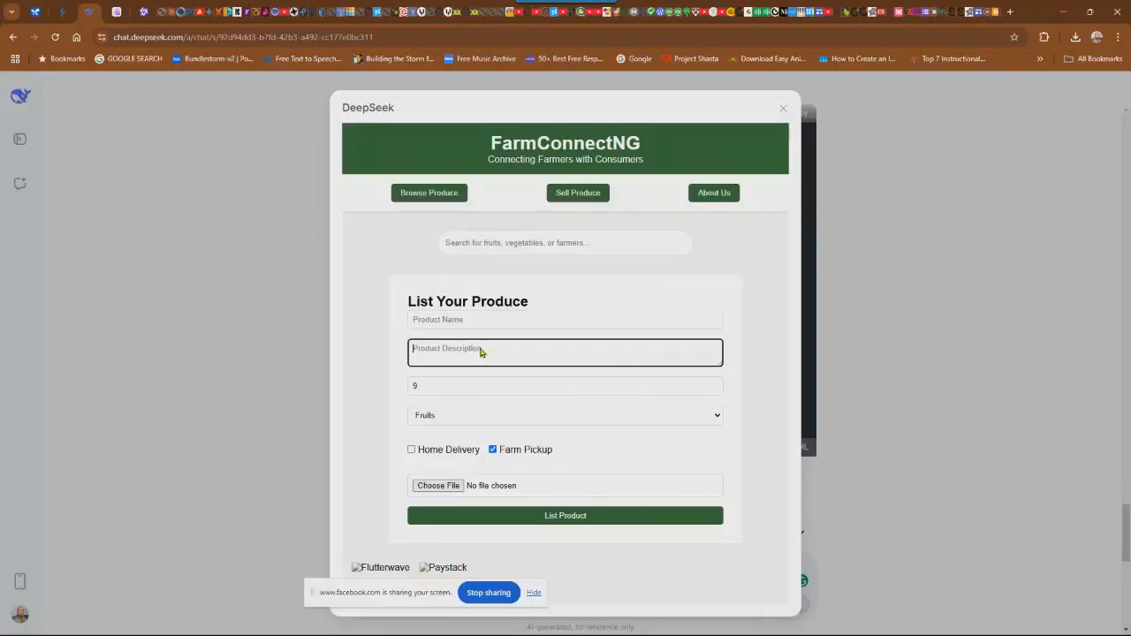
pyautogui.click(446, 389)
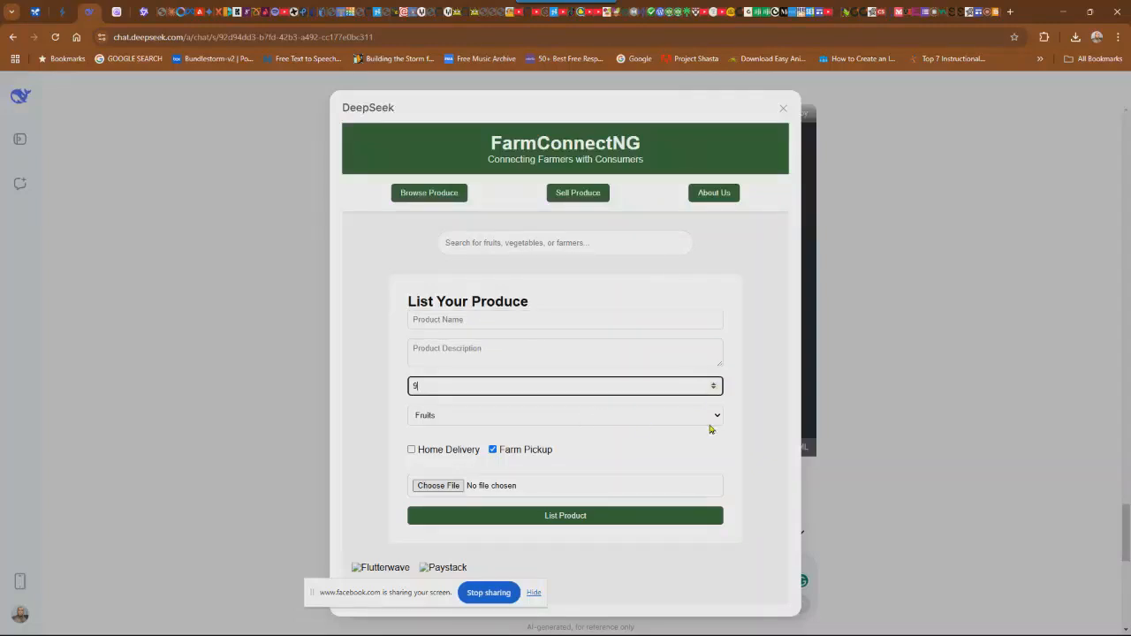
pyautogui.click(710, 424)
pyautogui.click(758, 465)
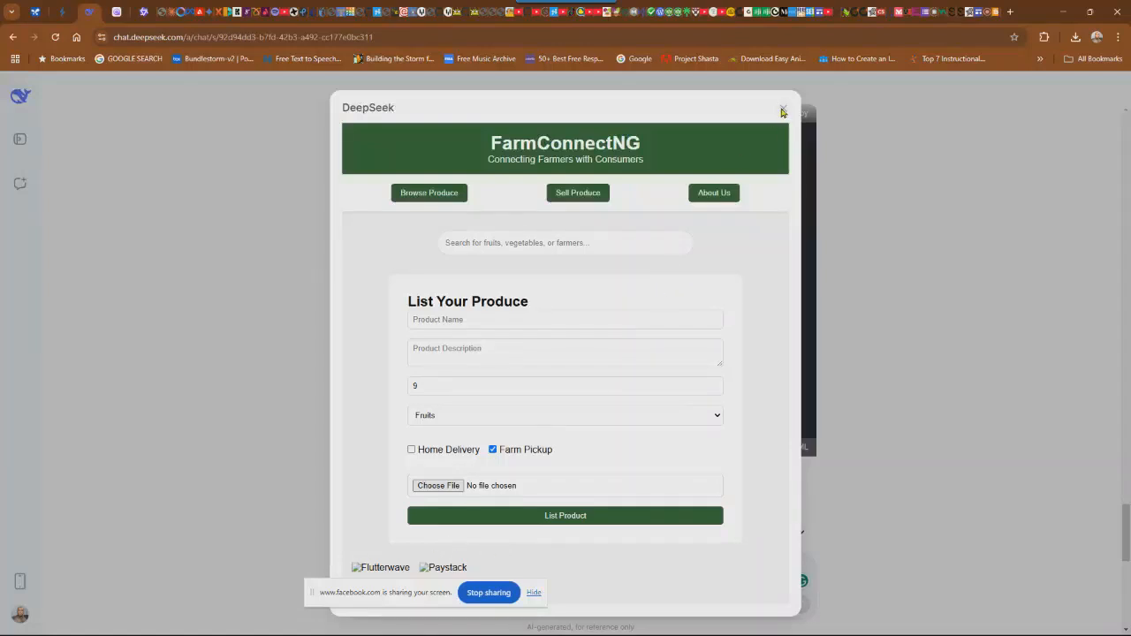
pyautogui.click(781, 111)
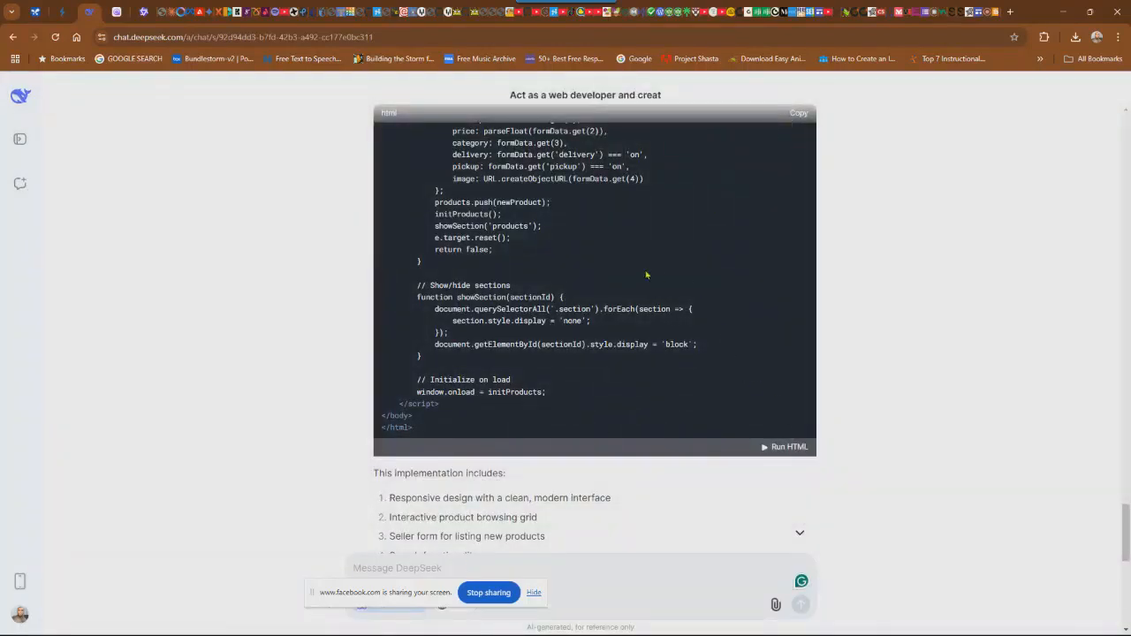
# Step: Review the end of the generated code, run the HTML preview again, and close it
pyautogui.scroll(1, 699, 180)
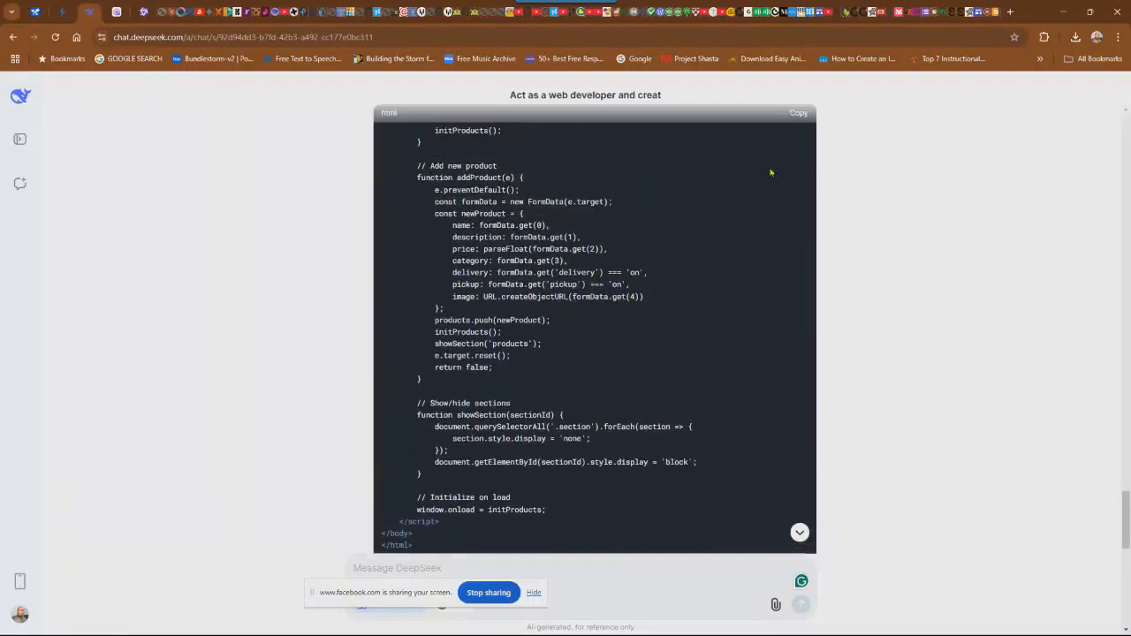
pyautogui.scroll(-1, 743, 527)
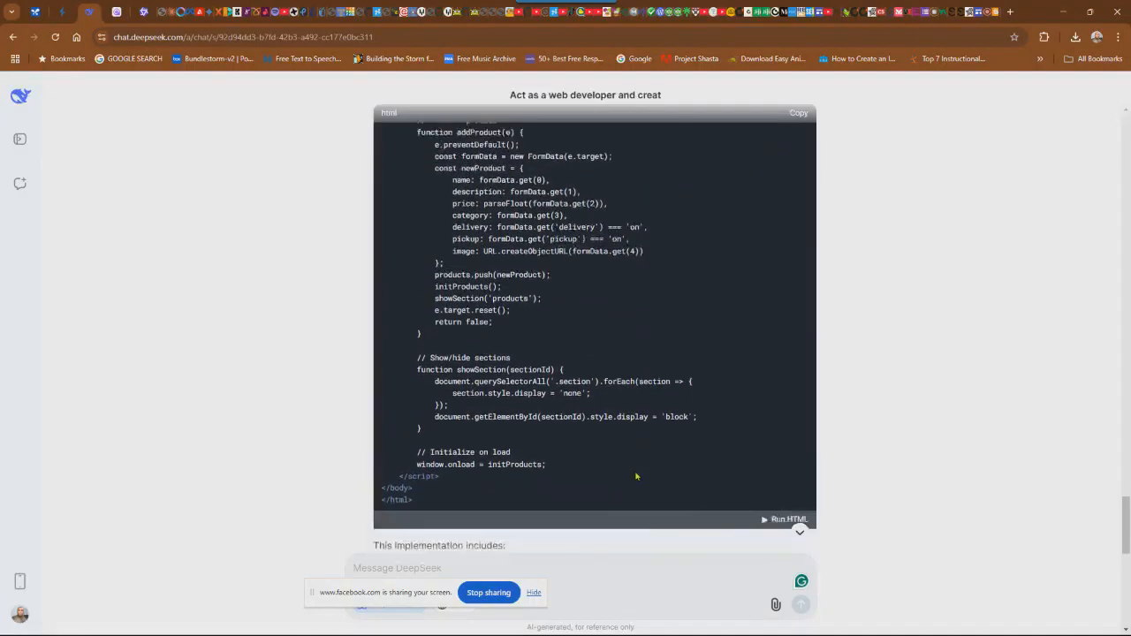
pyautogui.click(768, 511)
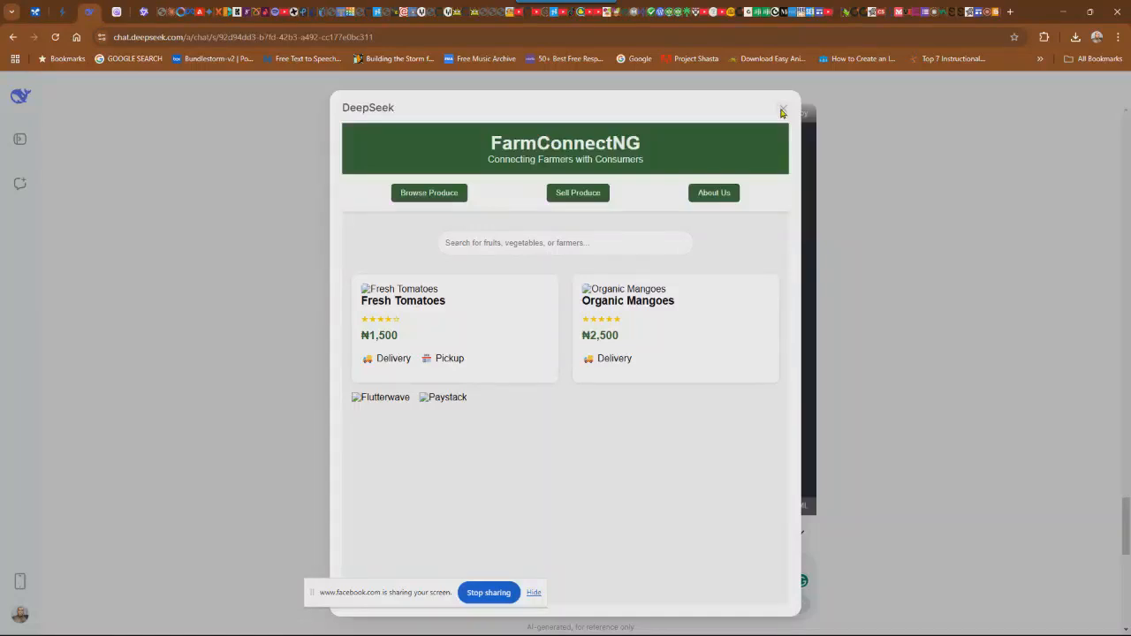
pyautogui.click(781, 110)
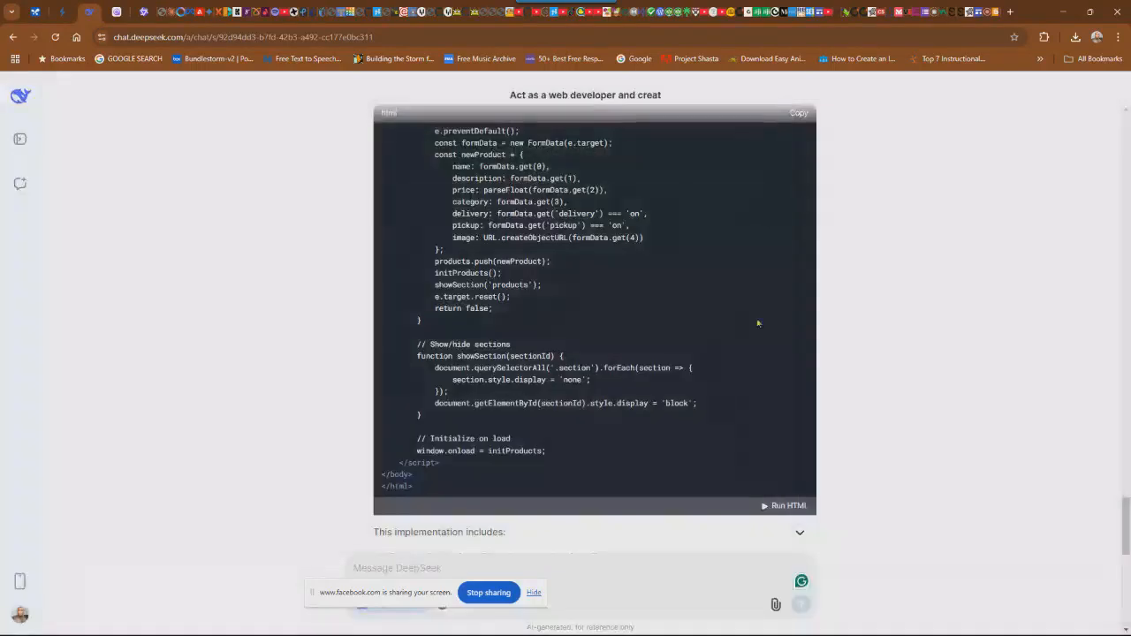
# Step: Copy the generated HTML, switch to the Google Sites draft, and reopen the web embed dialog in its embed code mode
pyautogui.click(798, 114)
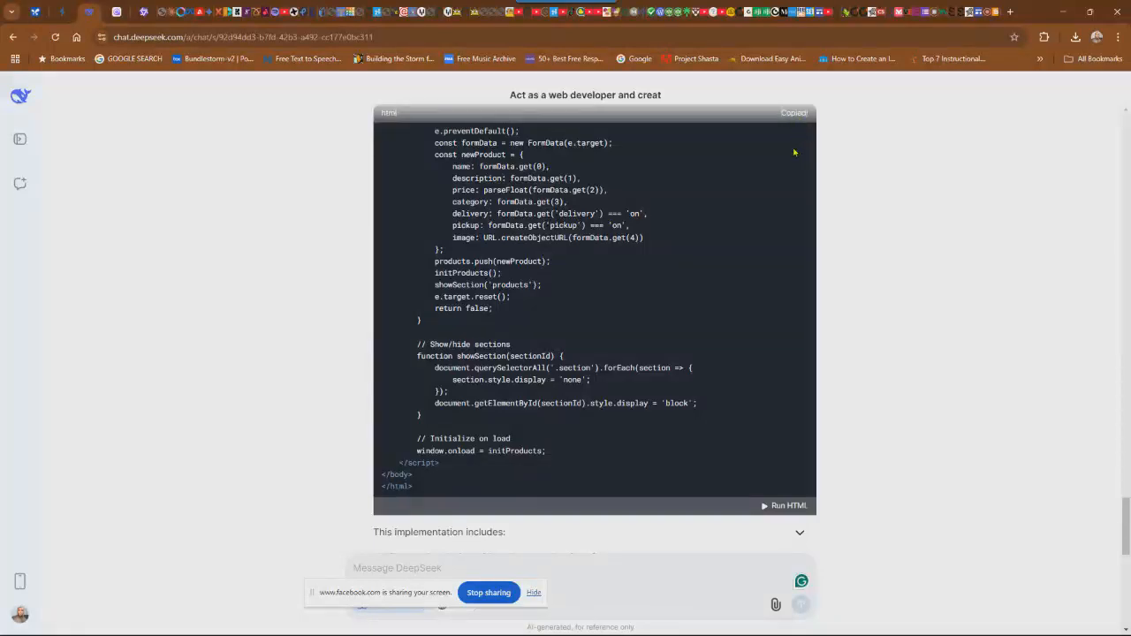
pyautogui.click(977, 23)
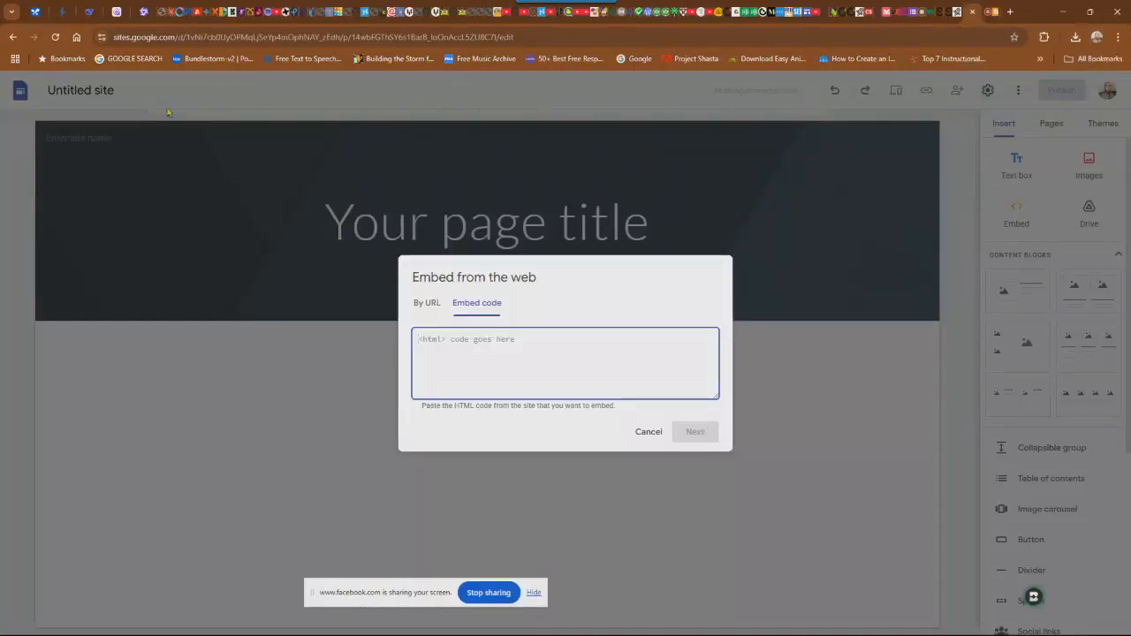
pyautogui.click(658, 432)
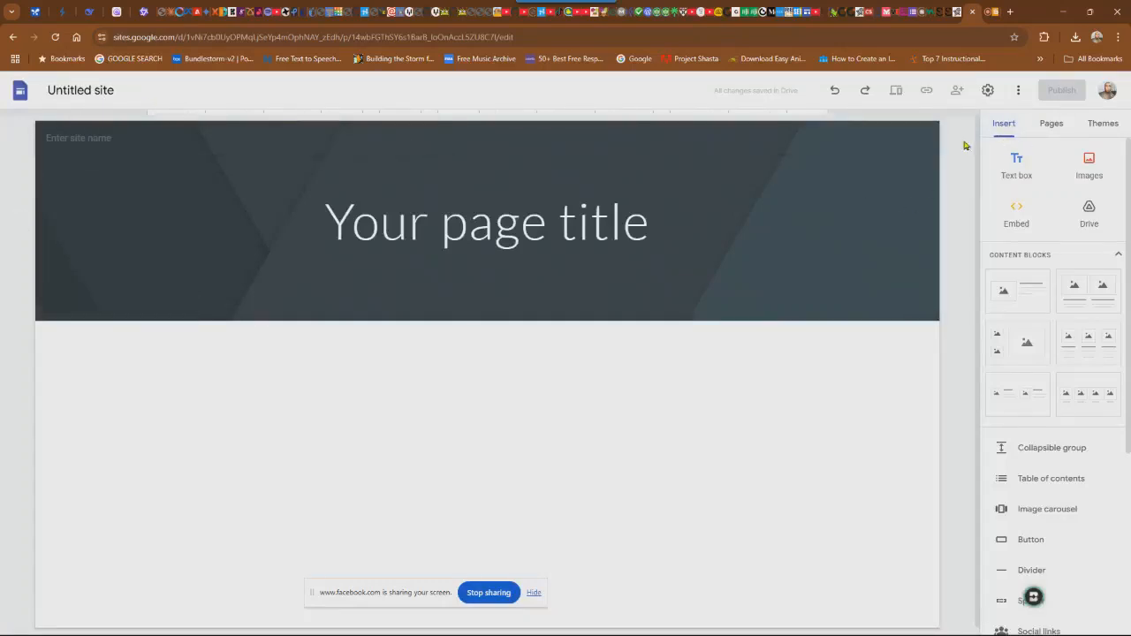
pyautogui.click(1017, 217)
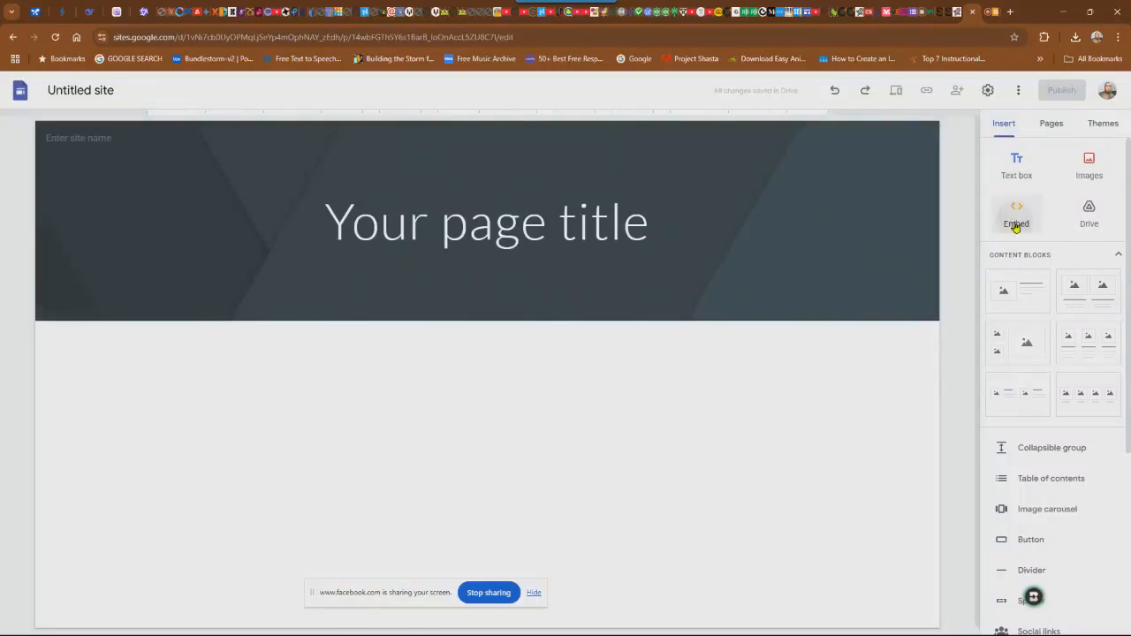
pyautogui.click(488, 327)
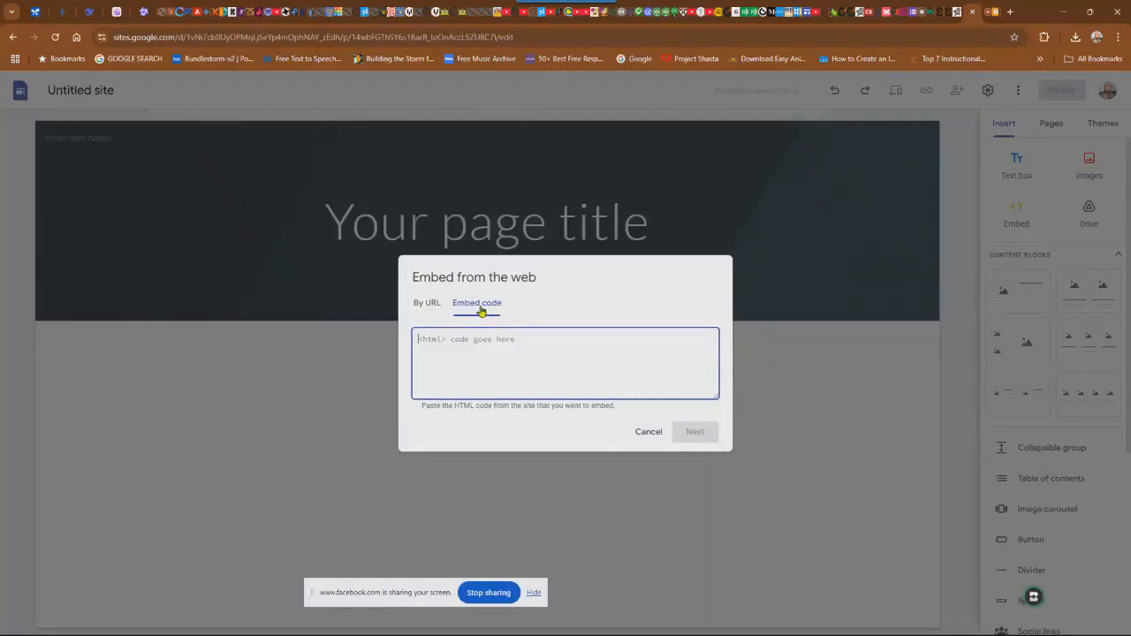
# Step: Paste the copied HTML as the embed code and insert the embed into the page
pyautogui.rightClick(478, 339)
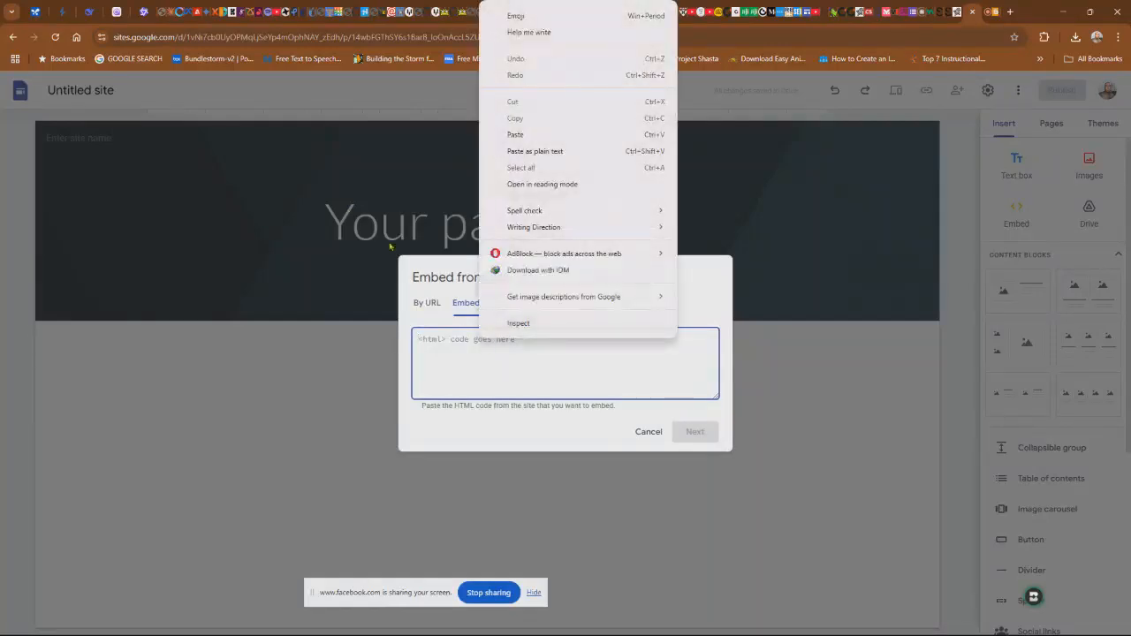
pyautogui.click(547, 135)
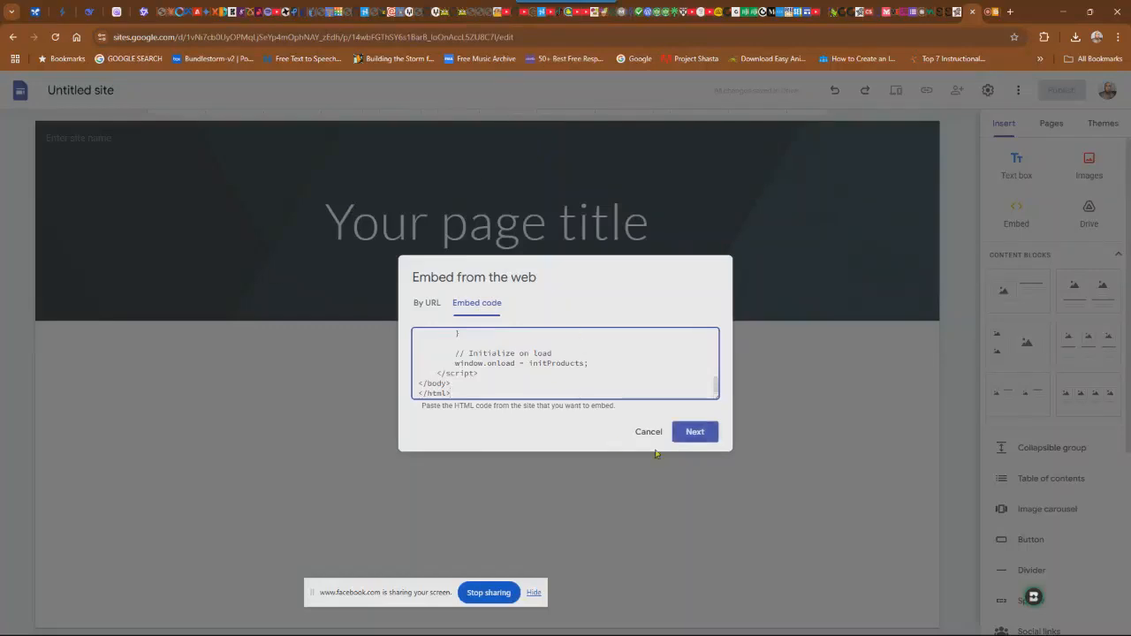
pyautogui.click(696, 432)
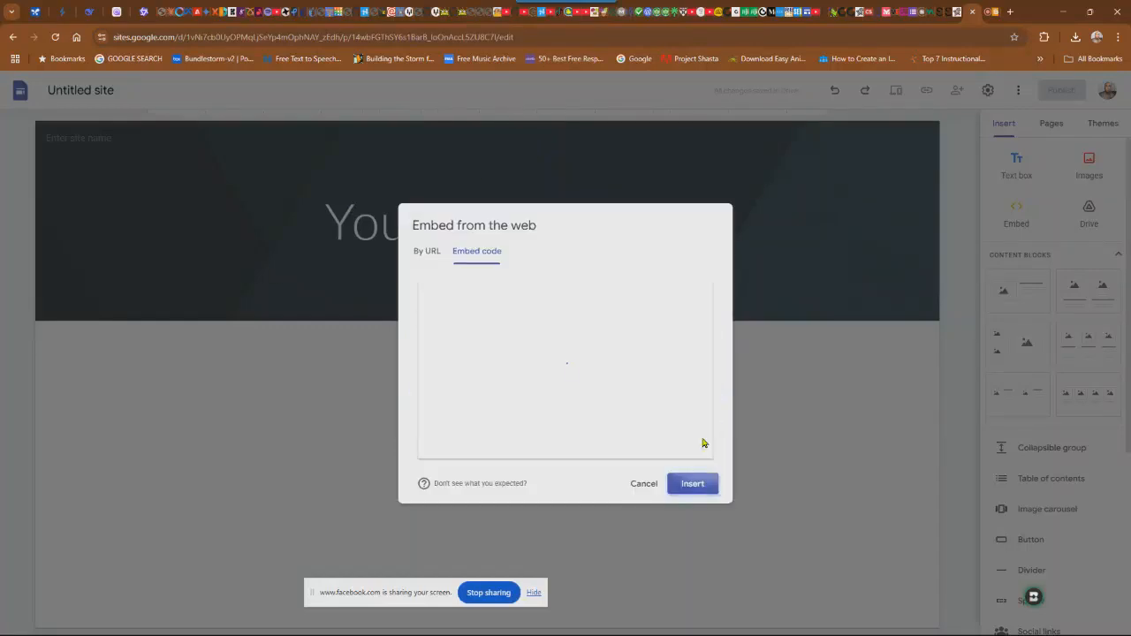
pyautogui.click(698, 488)
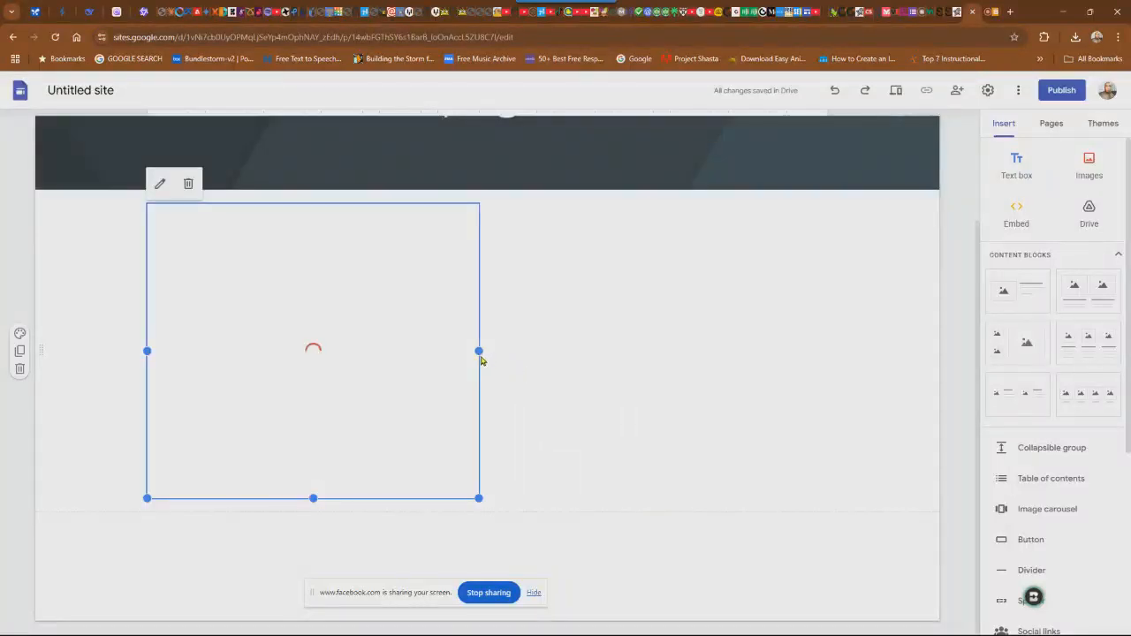
# Step: Widen the embedded marketplace to the full content width and lengthen it until the product cards and payment logos fit
pyautogui.moveTo(479, 351); pyautogui.dragTo(830, 376)
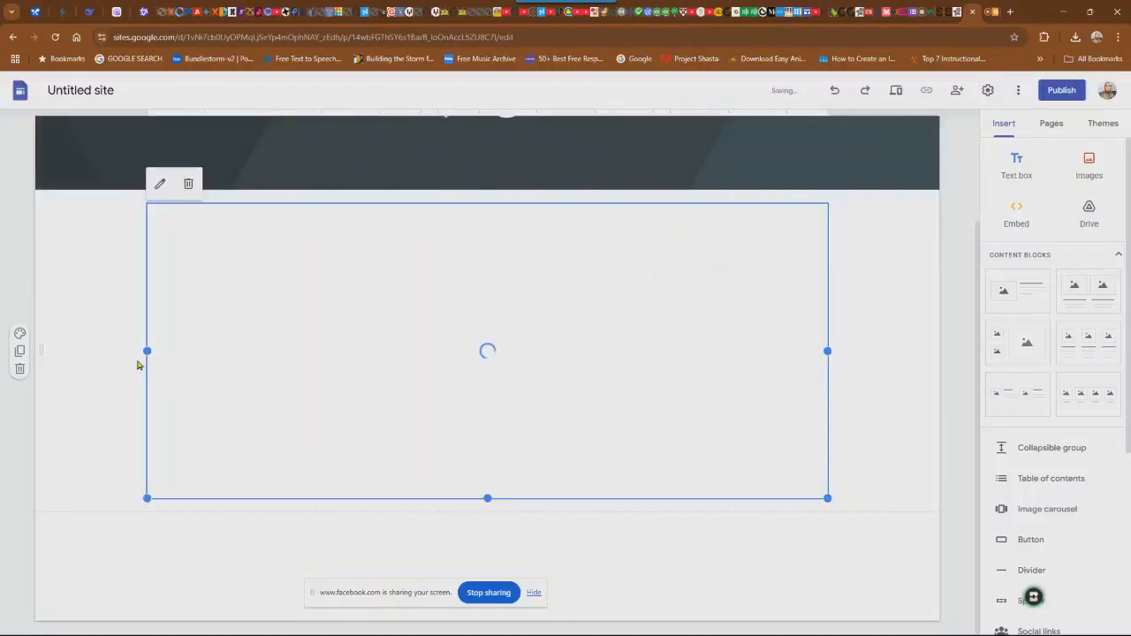
pyautogui.moveTo(146, 352); pyautogui.dragTo(100, 352)
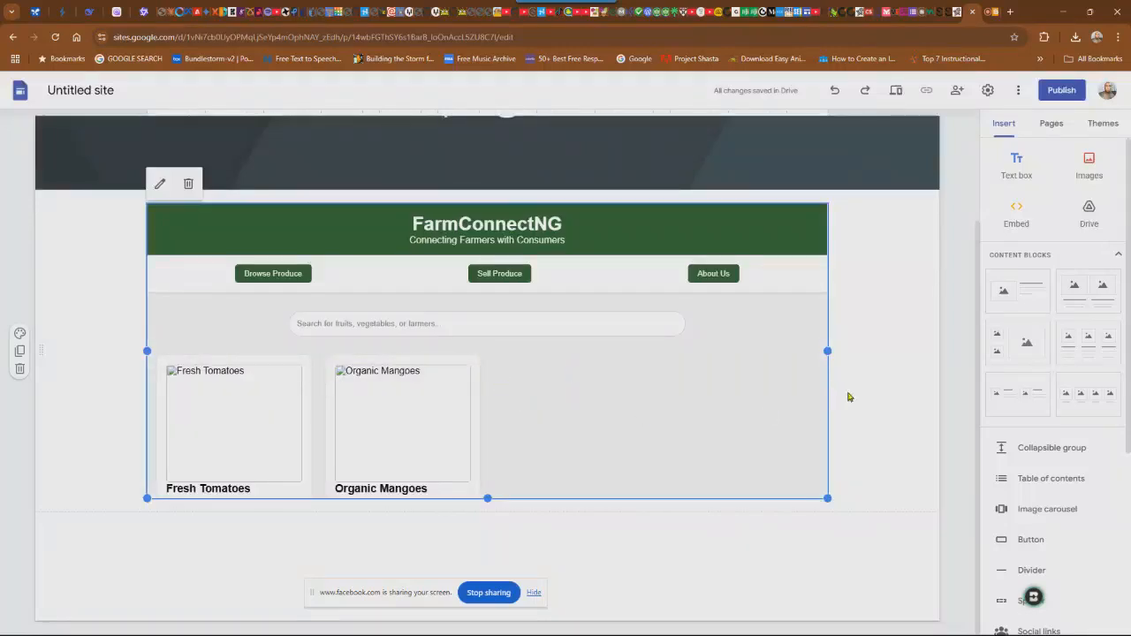
pyautogui.click(925, 370)
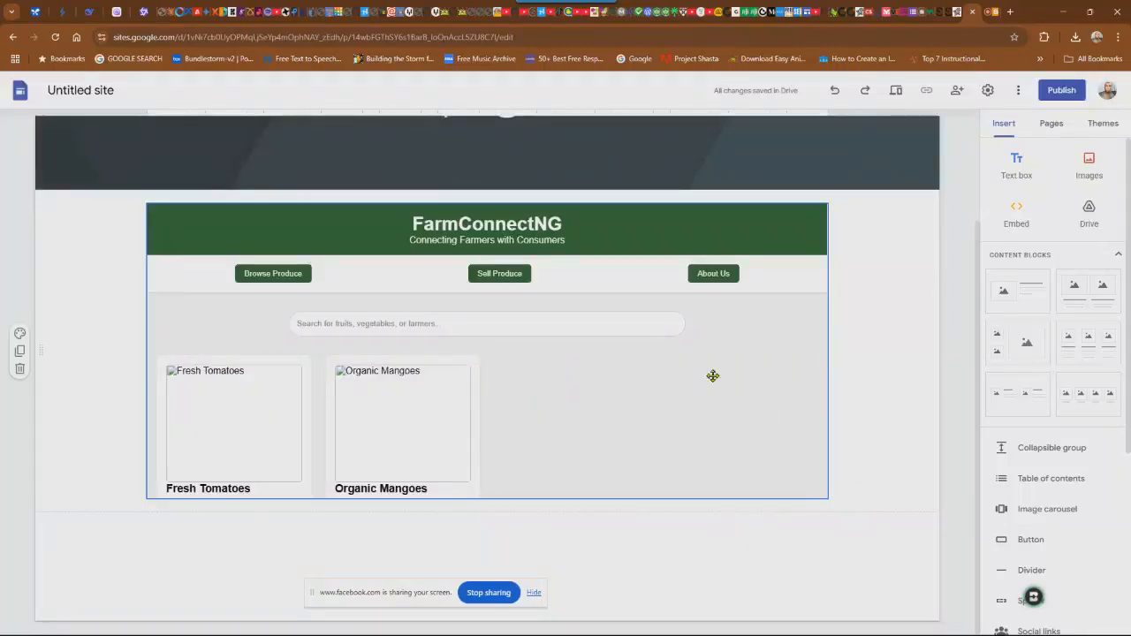
pyautogui.click(481, 482)
pyautogui.moveTo(487, 499); pyautogui.dragTo(493, 579)
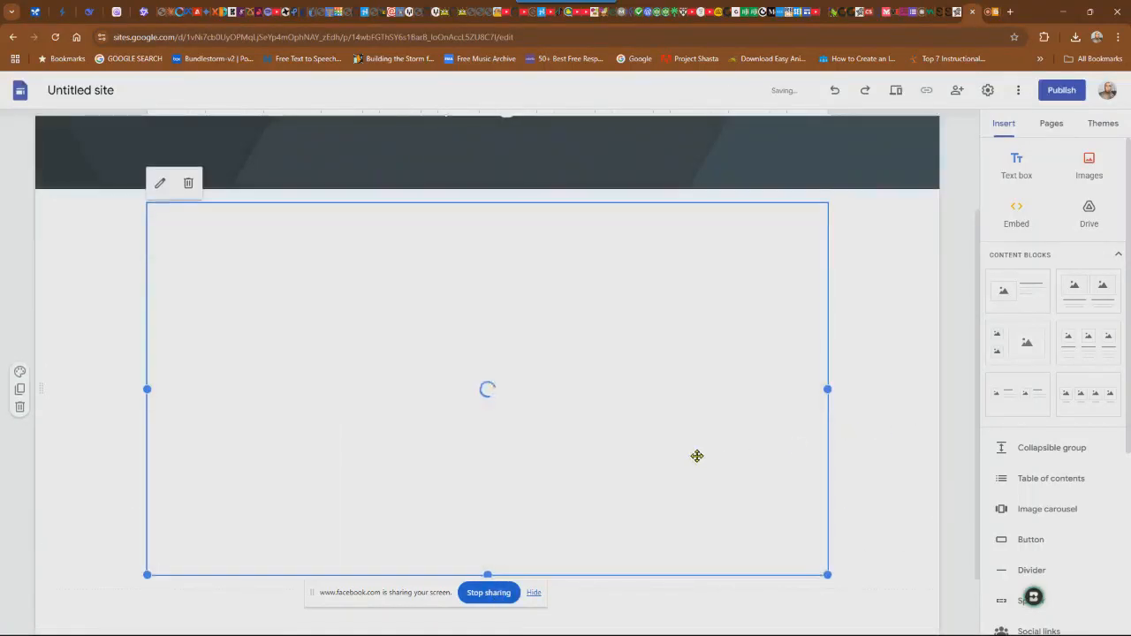
pyautogui.scroll(-1, 699, 457)
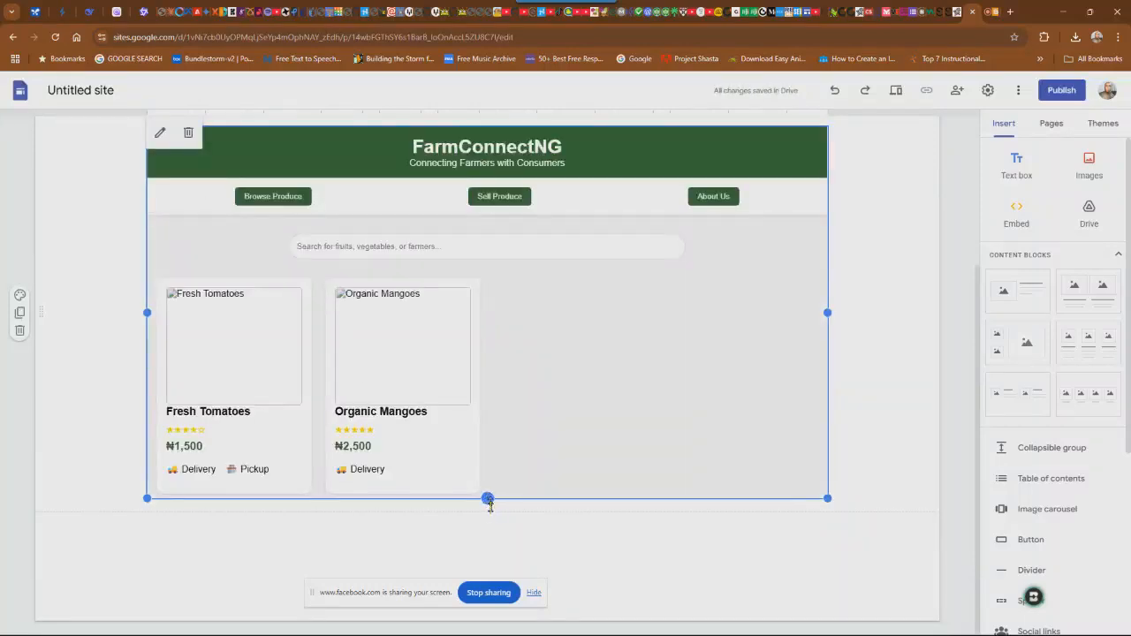
pyautogui.moveTo(489, 499); pyautogui.dragTo(507, 584)
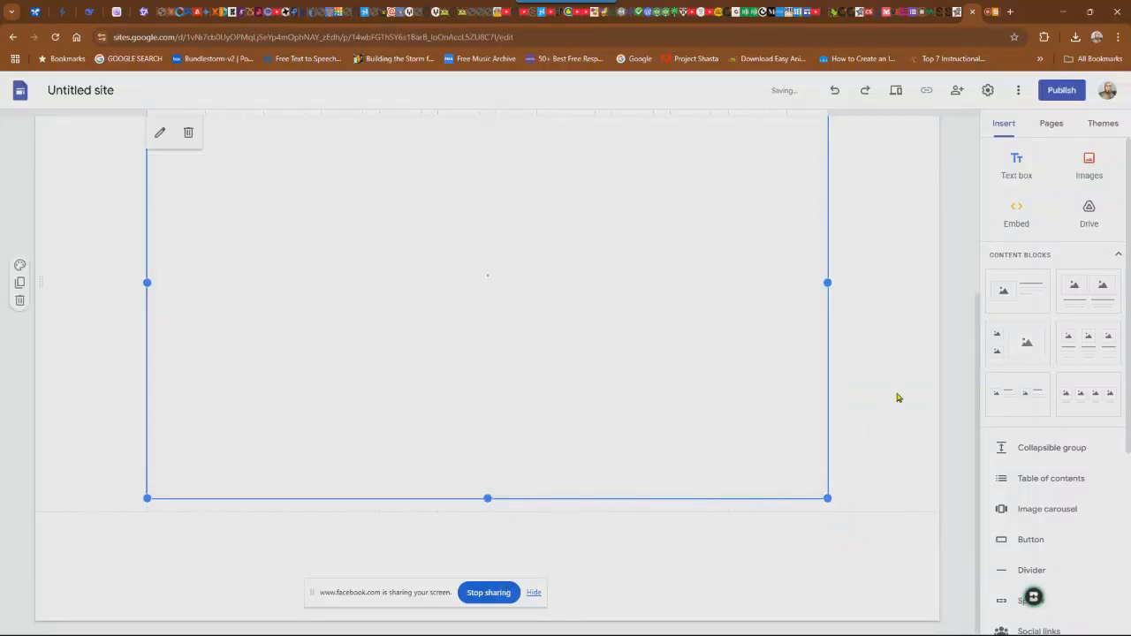
pyautogui.click(953, 385)
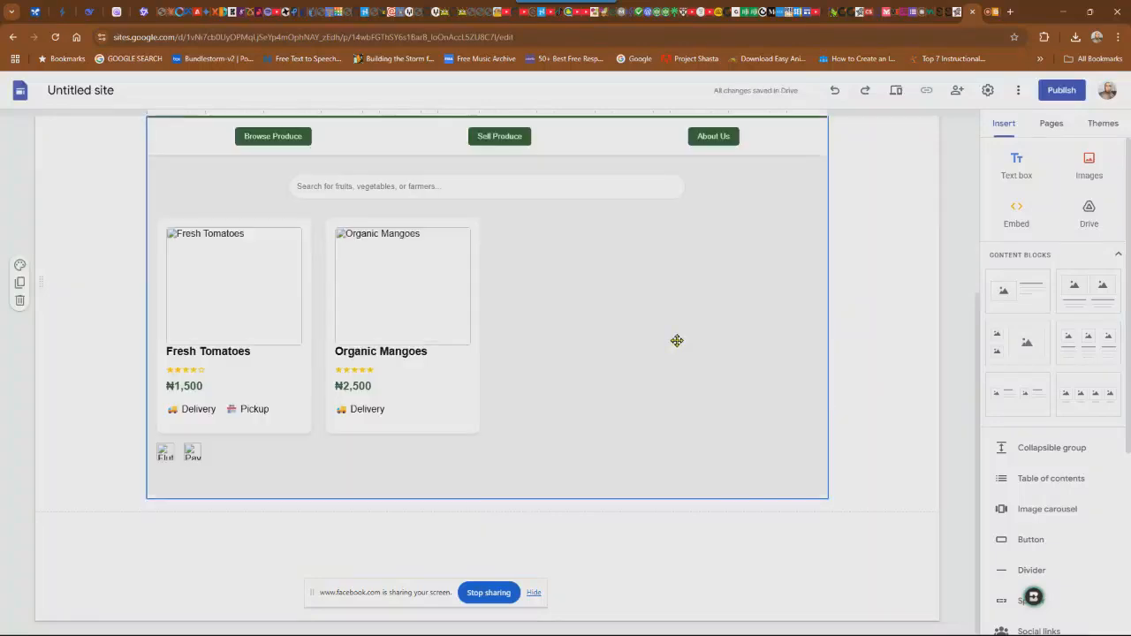
# Step: Preview the site and switch the embedded marketplace between its Sell Produce, Browse Produce and About Us sections
pyautogui.click(695, 324)
pyautogui.scroll(2, 711, 318)
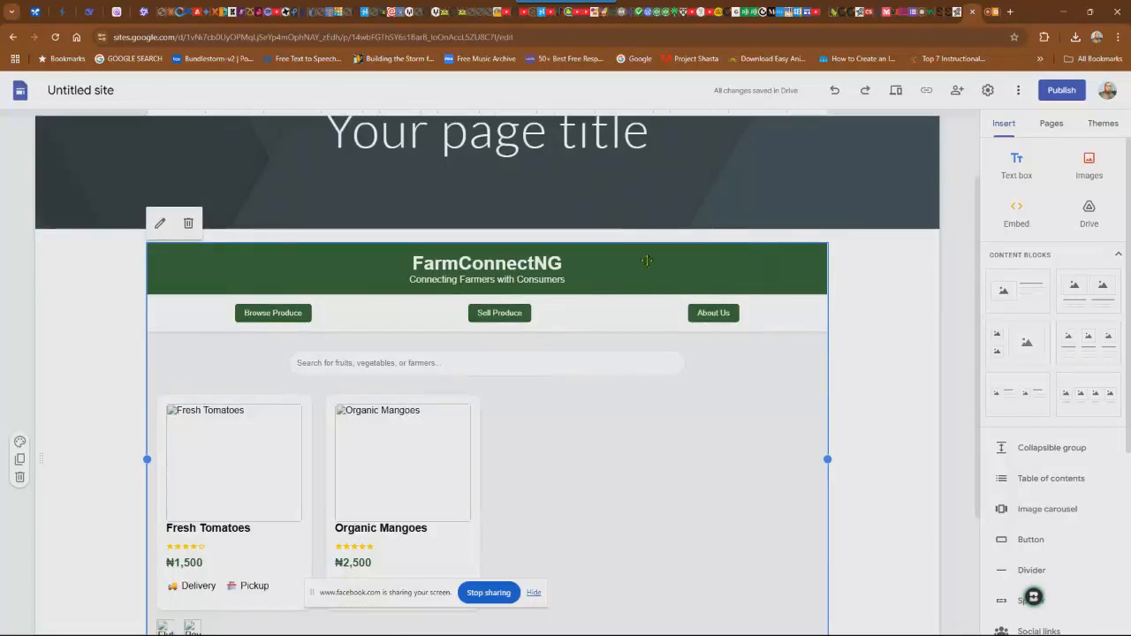
pyautogui.scroll(-1, 846, 339)
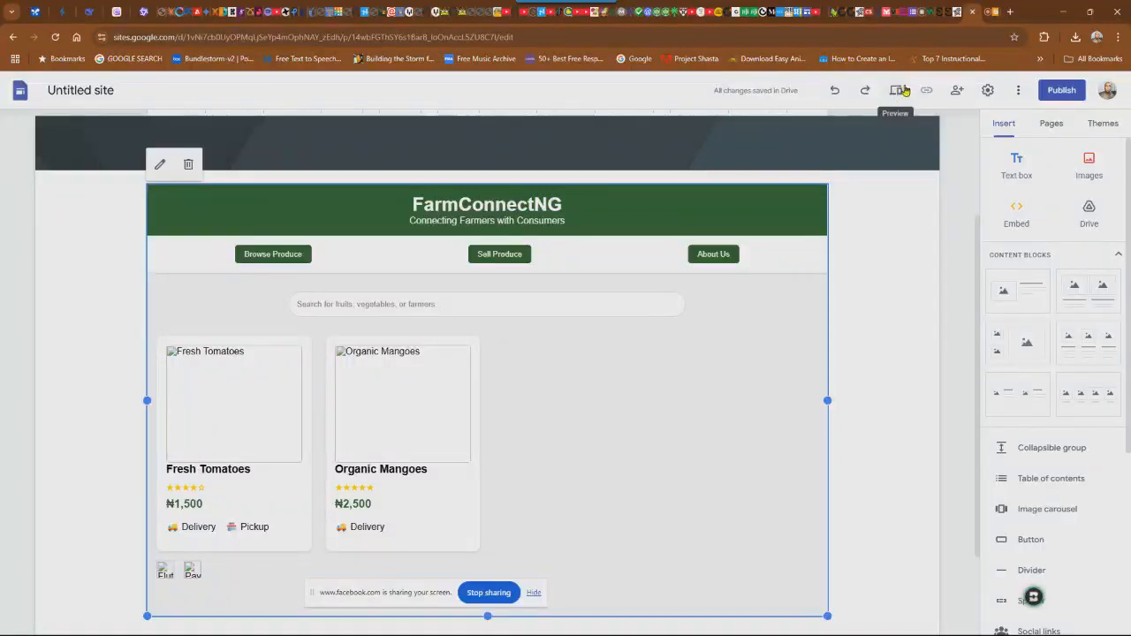
pyautogui.click(896, 91)
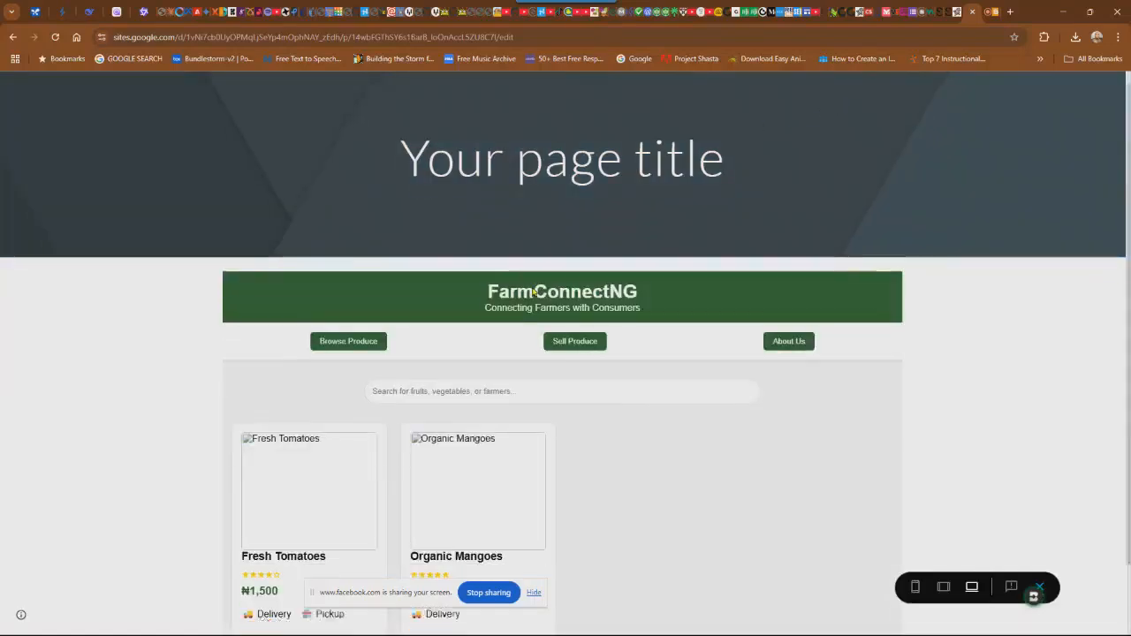
pyautogui.scroll(-1, 480, 288)
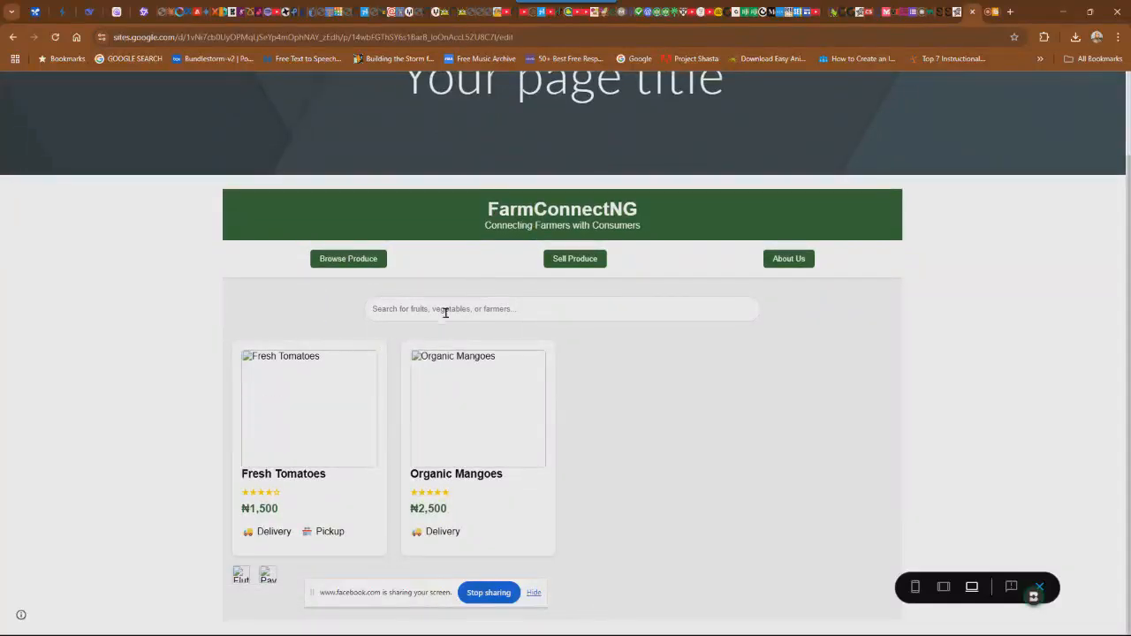
pyautogui.click(555, 261)
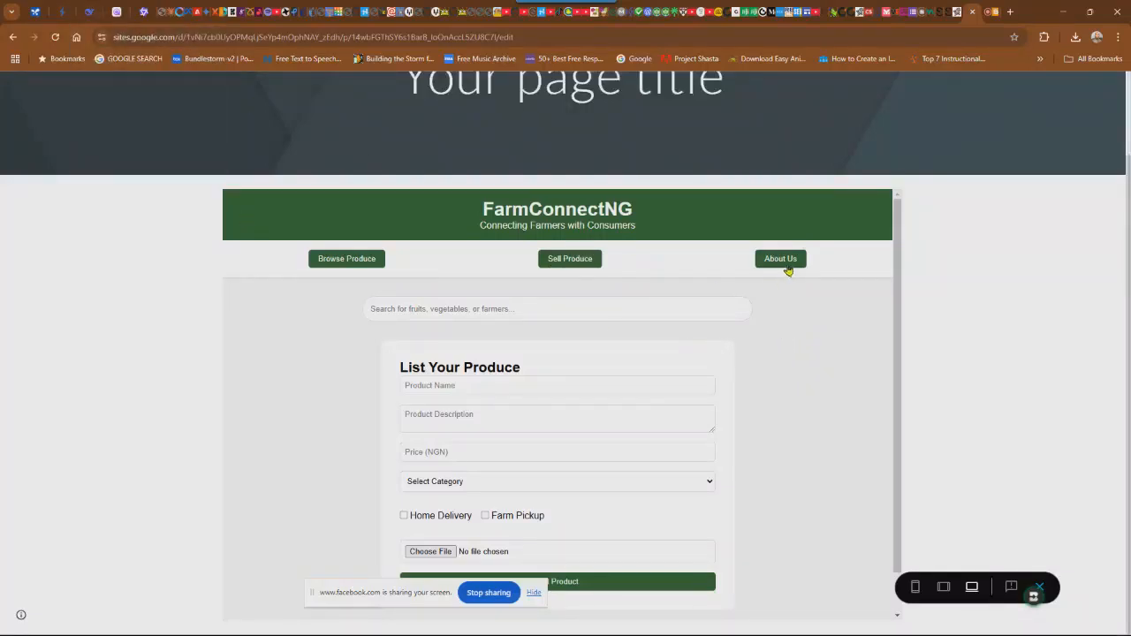
pyautogui.click(366, 260)
pyautogui.click(571, 260)
pyautogui.click(780, 263)
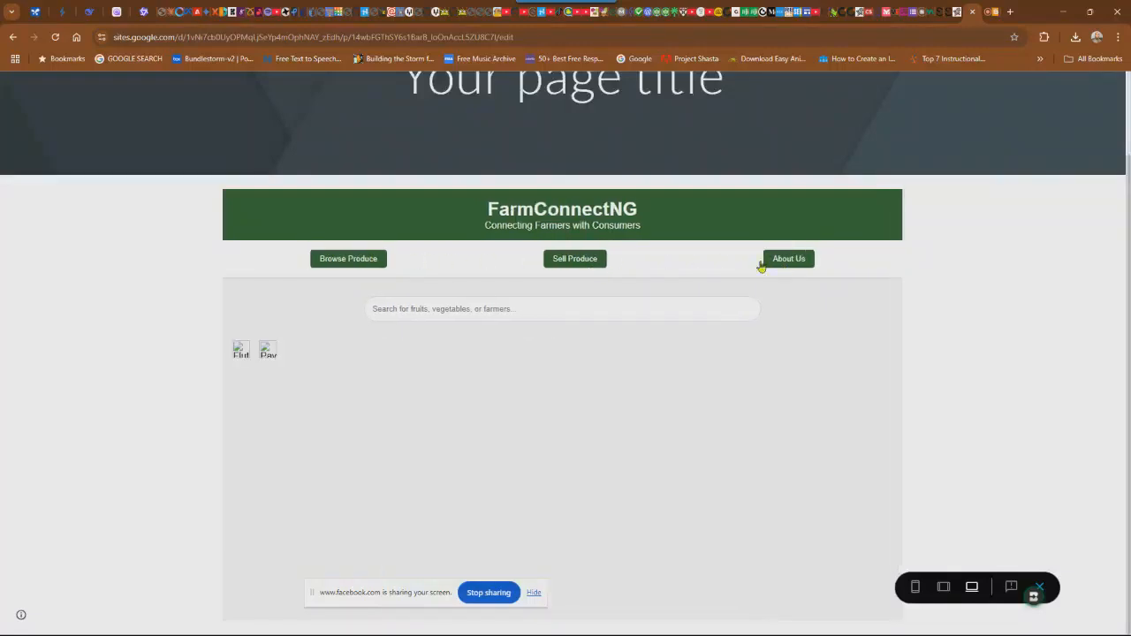
# Step: Return to the produce listing form in the preview and check that its product name and description fields accept input
pyautogui.click(559, 264)
pyautogui.scroll(-1, 525, 306)
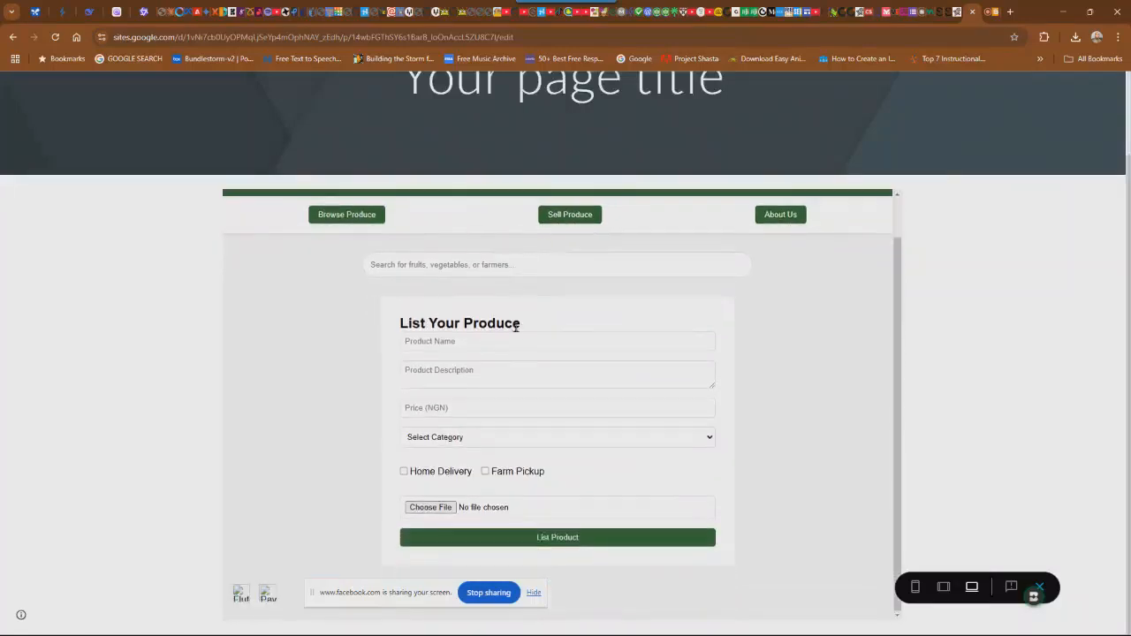
pyautogui.click(517, 340)
pyautogui.click(479, 371)
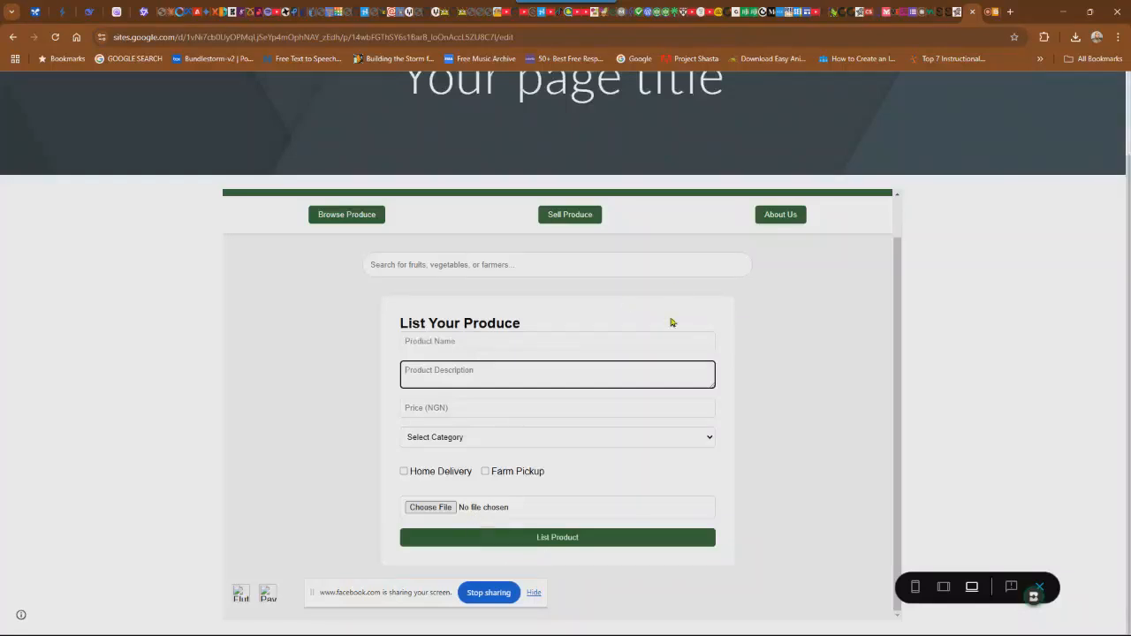
# Step: Go through the marketplace's Browse Produce, Sell Produce and About Us sections once more, and exit the preview
pyautogui.click(334, 221)
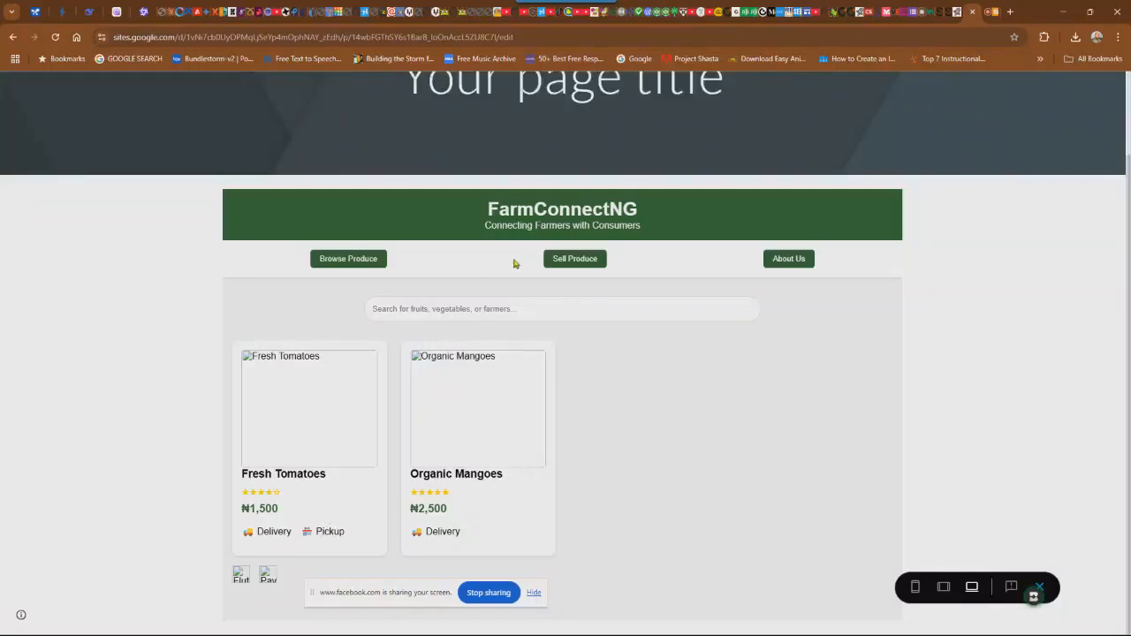
pyautogui.click(588, 259)
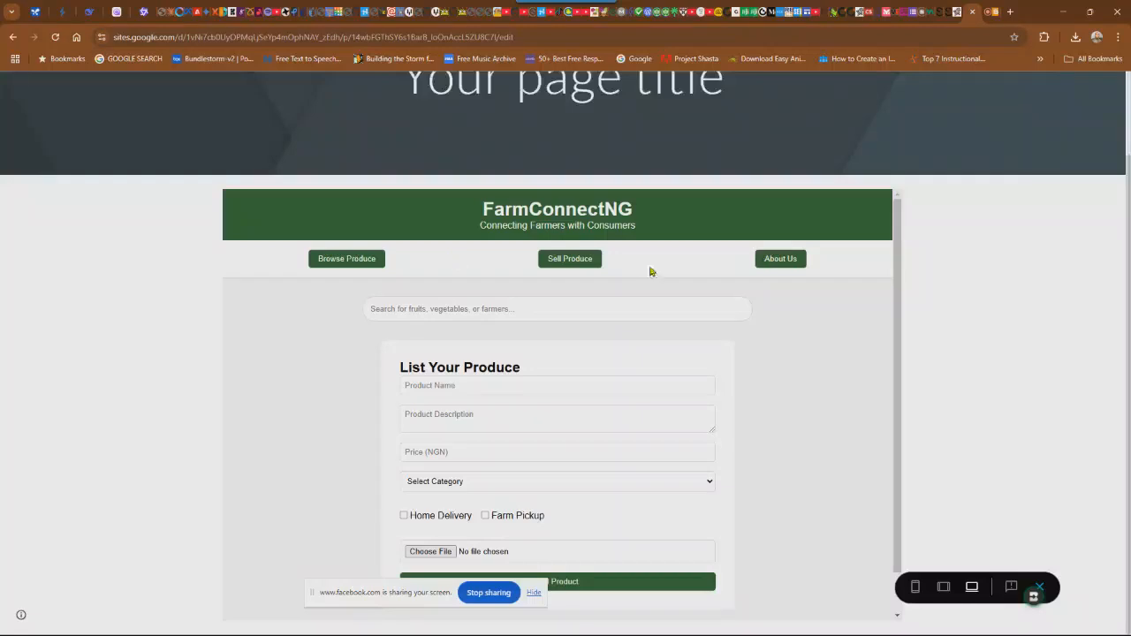
pyautogui.scroll(-1, 368, 328)
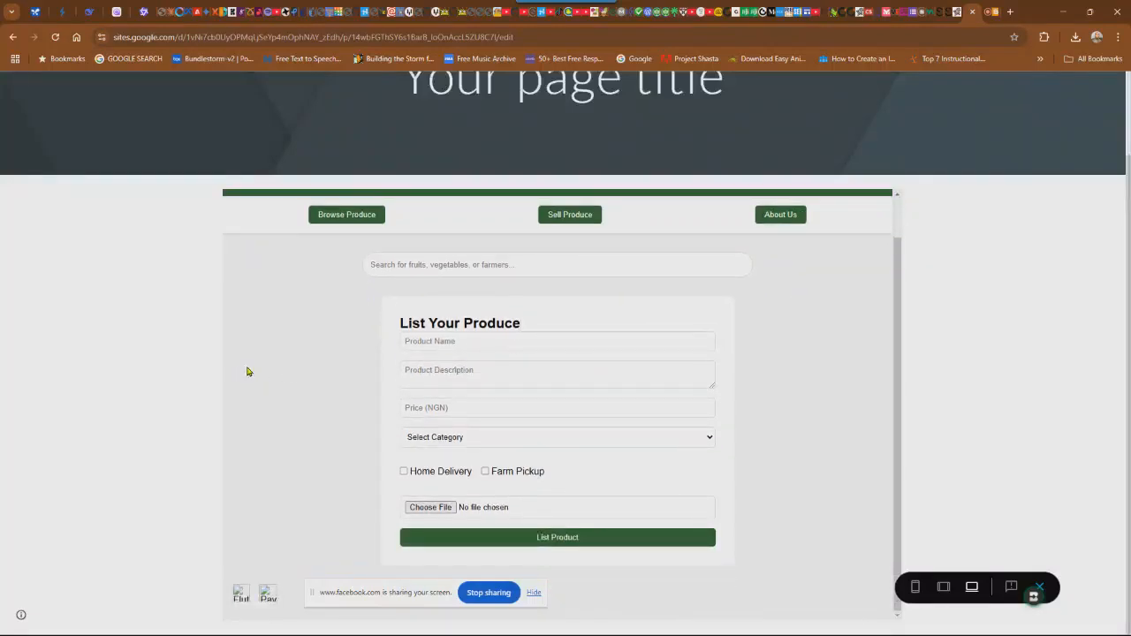
pyautogui.scroll(1, 618, 336)
pyautogui.click(770, 259)
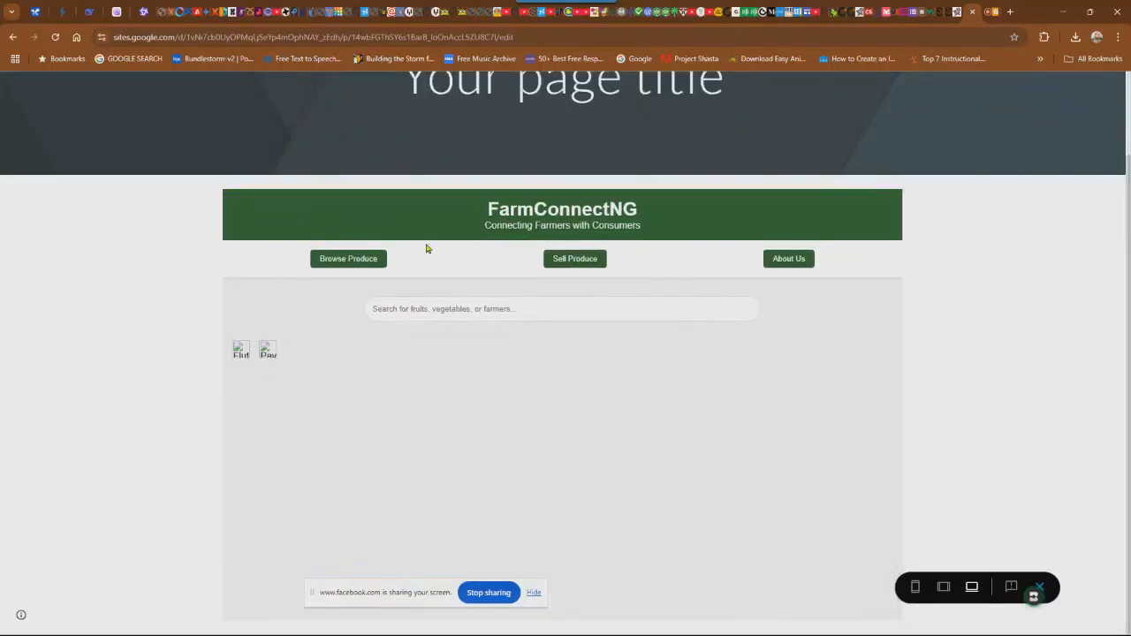
pyautogui.click(573, 260)
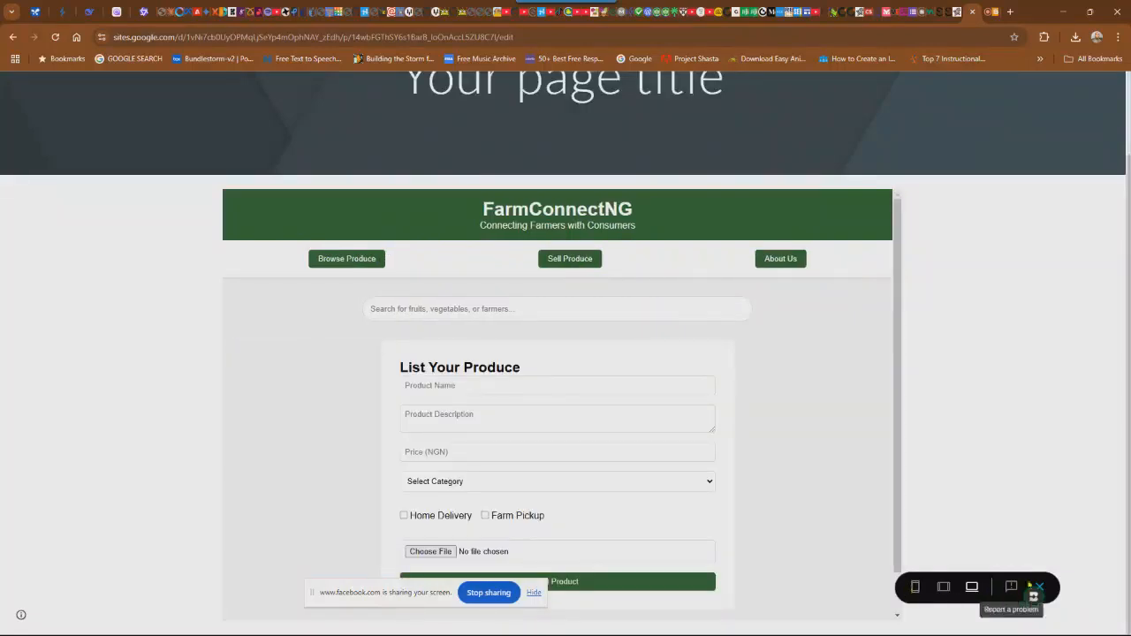
pyautogui.click(1034, 592)
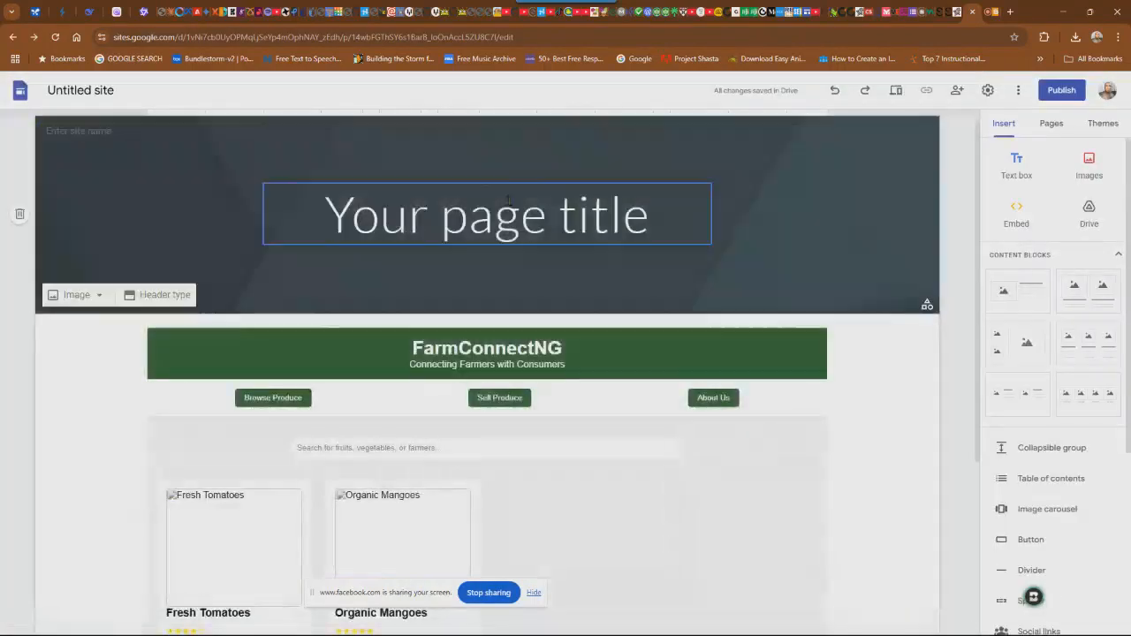
# Step: Replace the placeholder page title in the header with FARM CONNECT
pyautogui.click(442, 226)
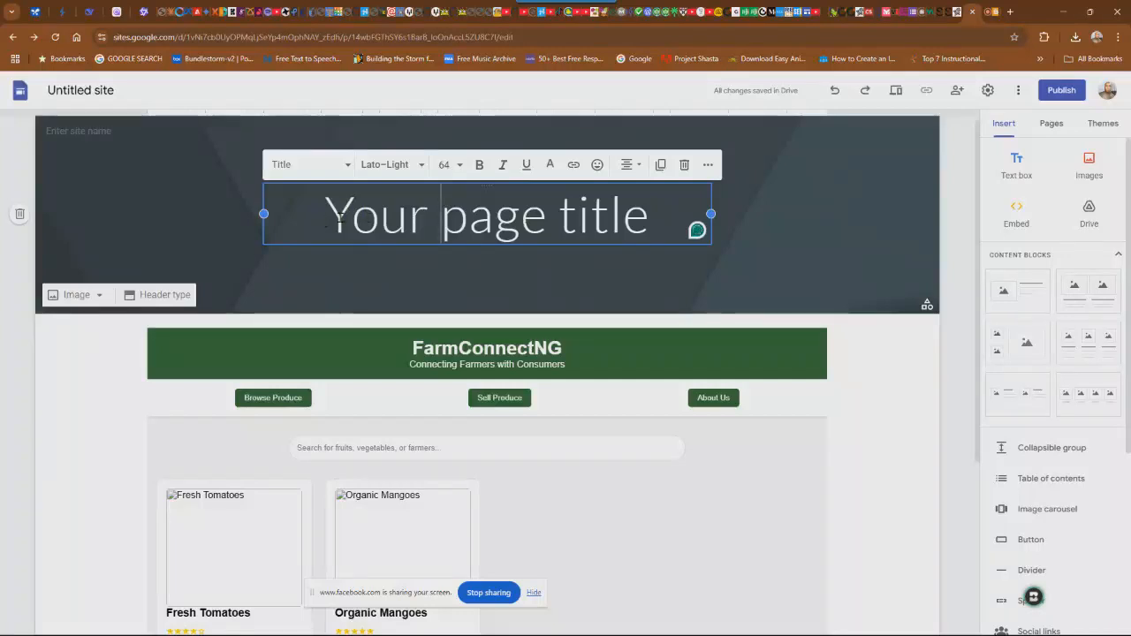
pyautogui.moveTo(326, 226); pyautogui.dragTo(651, 253)
pyautogui.click(651, 216)
pyautogui.moveTo(651, 212); pyautogui.dragTo(320, 213)
pyautogui.write('f')
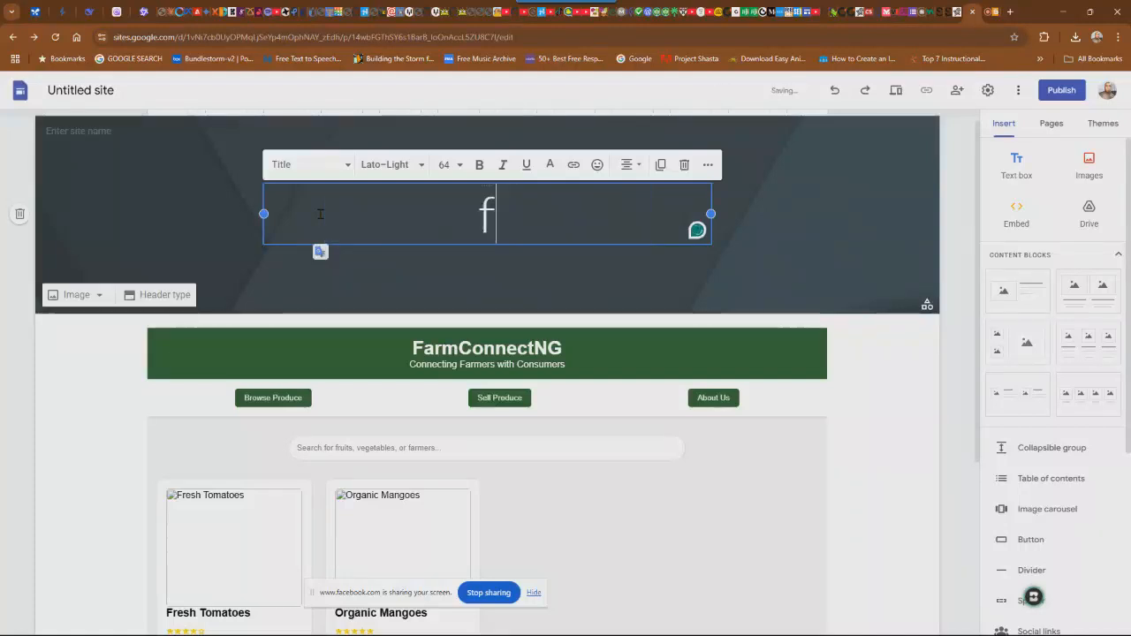
pyautogui.press('BackSpace')
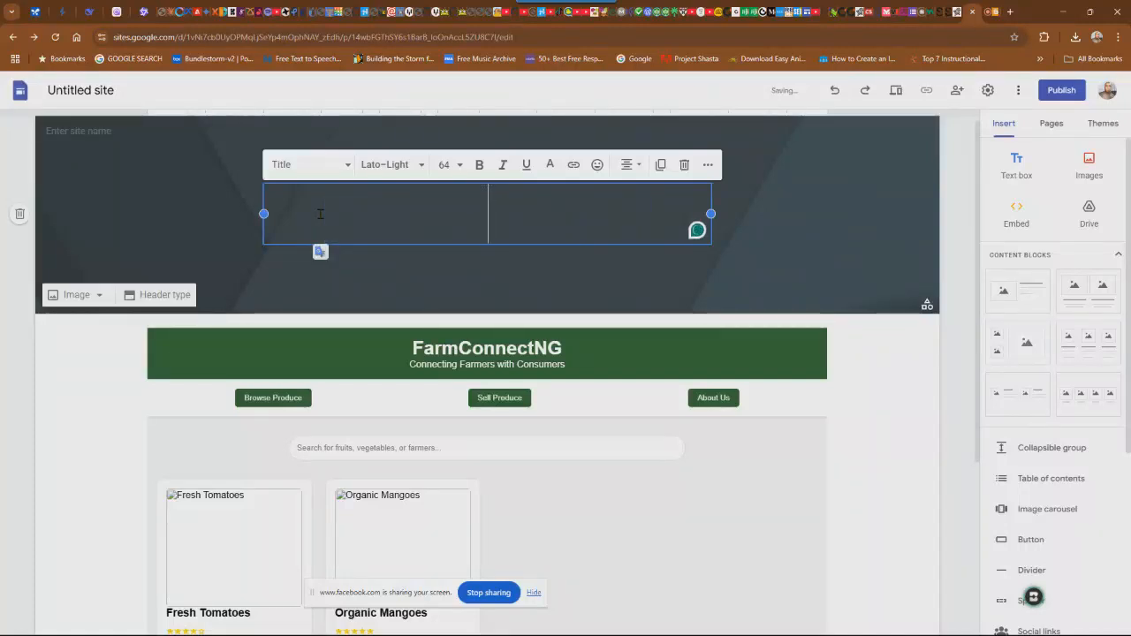
pyautogui.write('FAR')
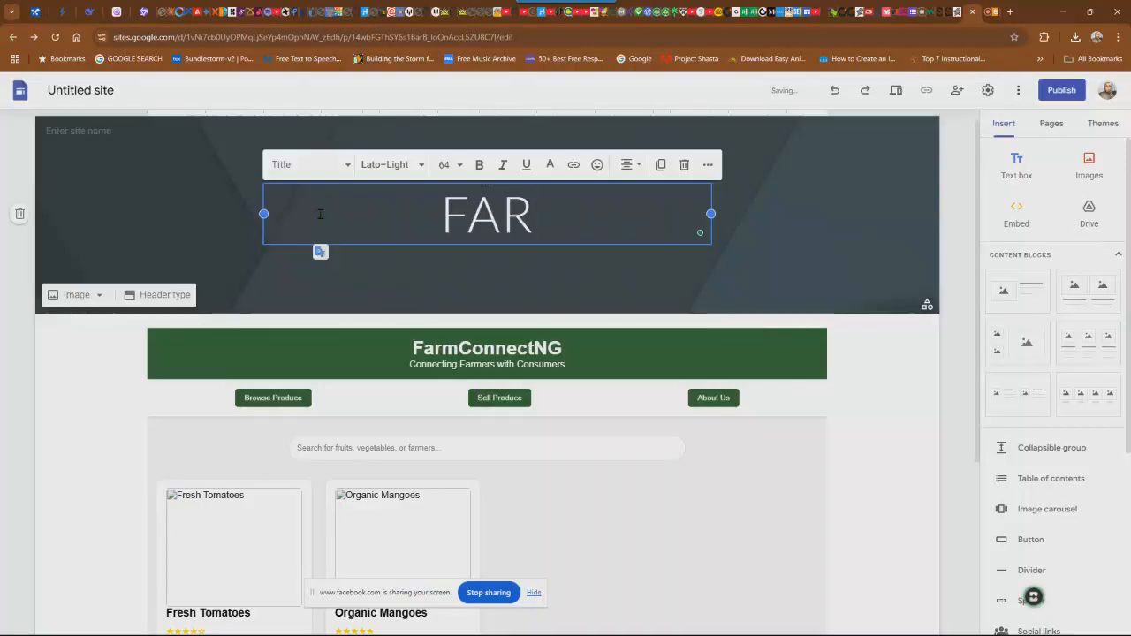
pyautogui.write('M CONN')
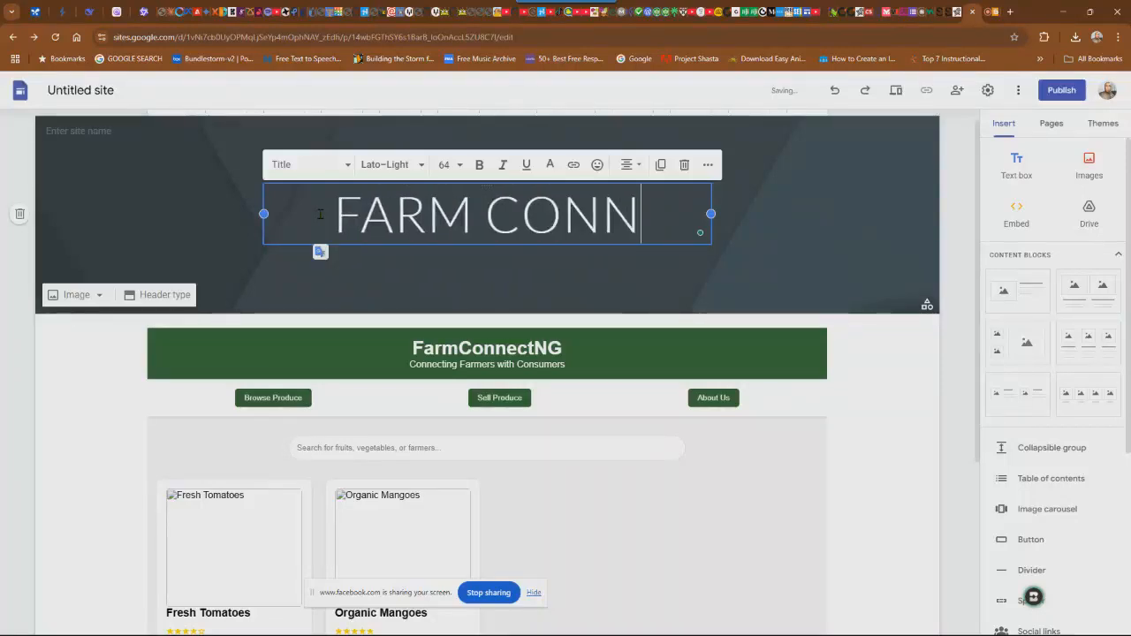
pyautogui.write('ECT')
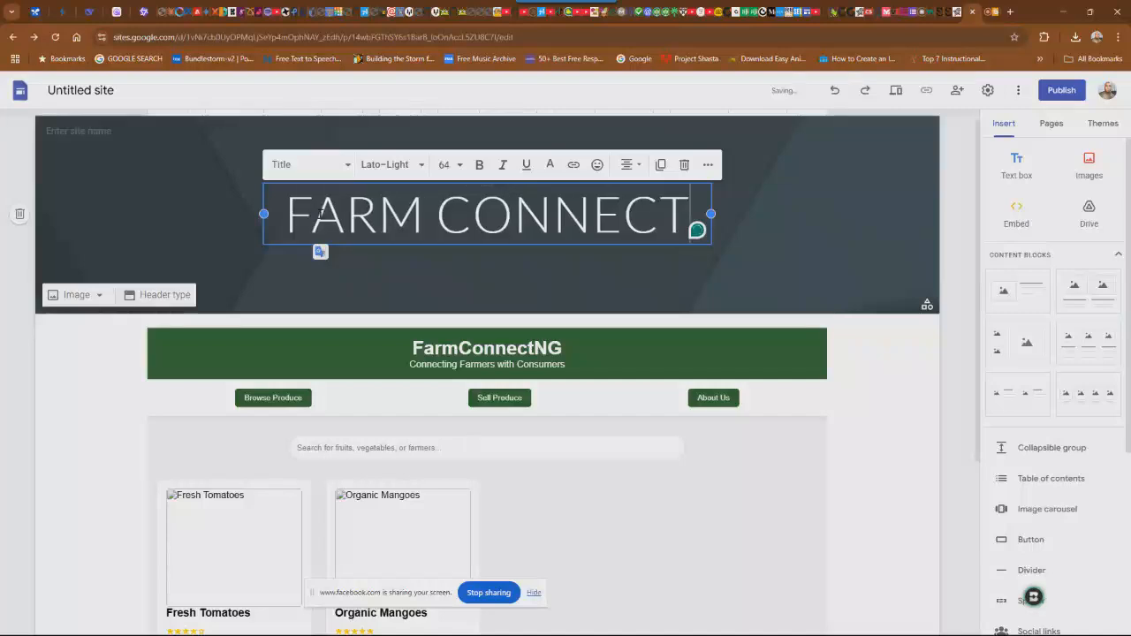
pyautogui.click(964, 225)
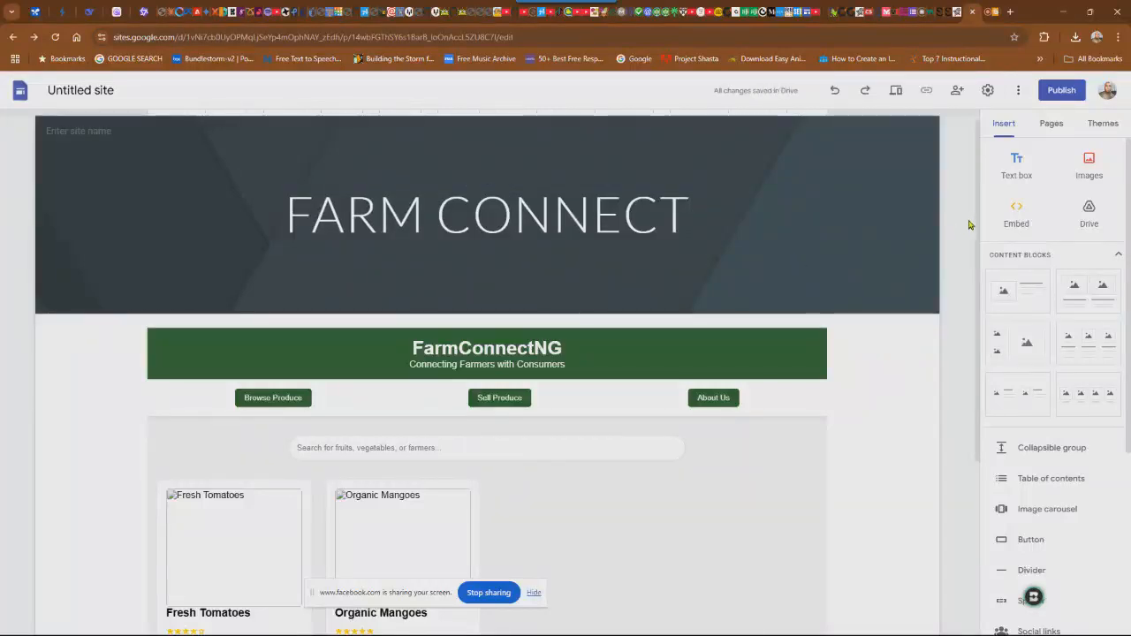
# Step: Publish the site to the web with farmconnectng as its web address
pyautogui.click(1063, 96)
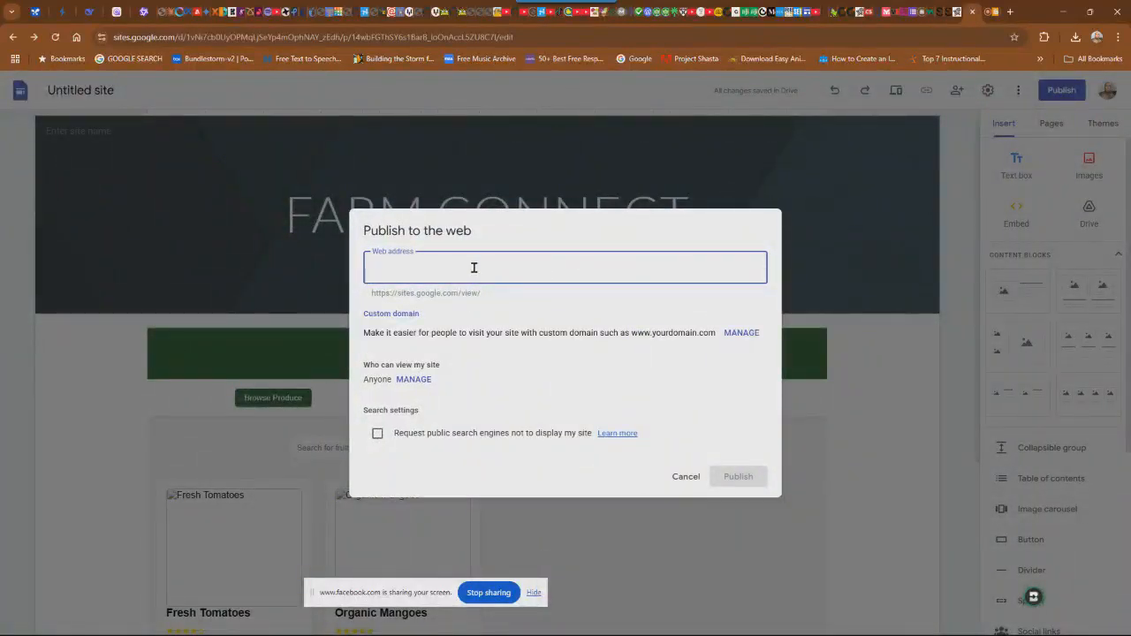
pyautogui.write('fa')
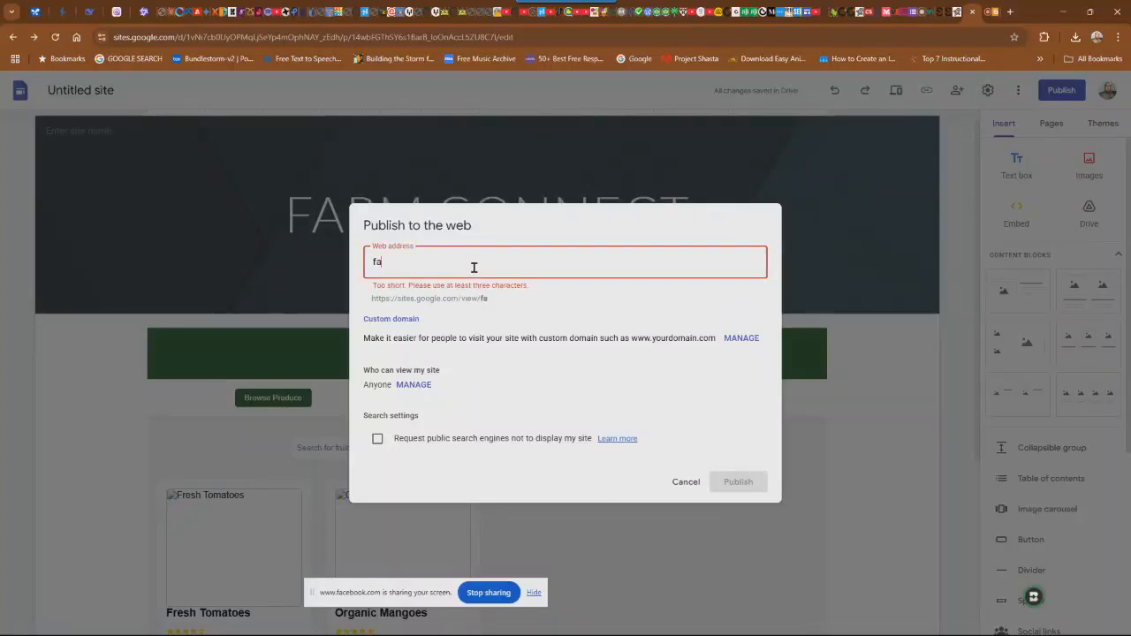
pyautogui.write('r')
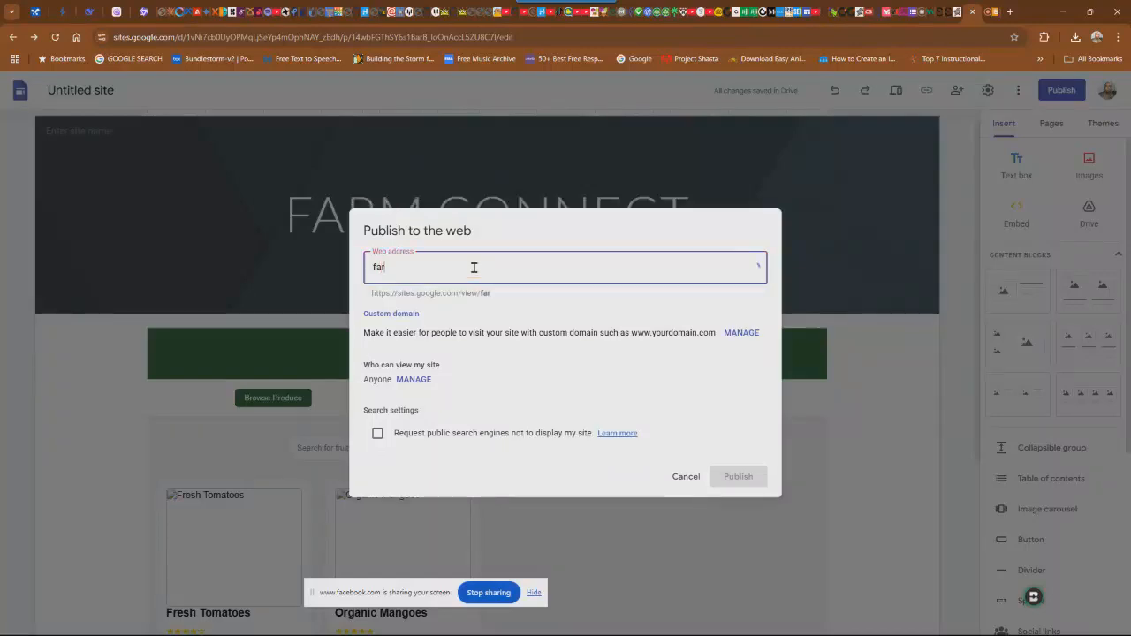
pyautogui.write('m')
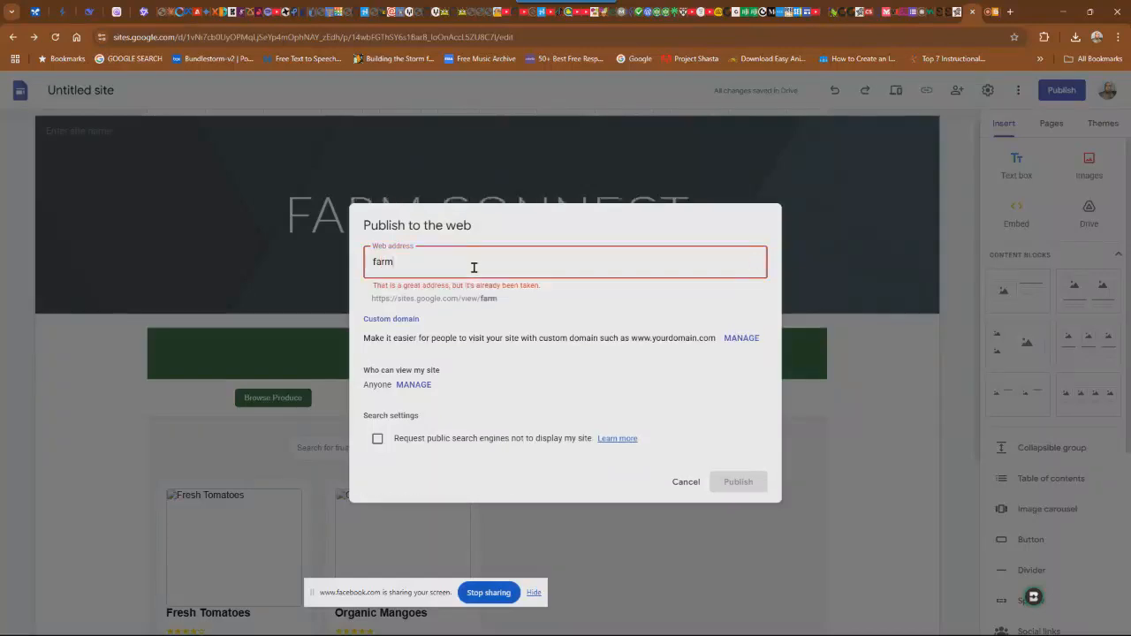
pyautogui.write('cnn')
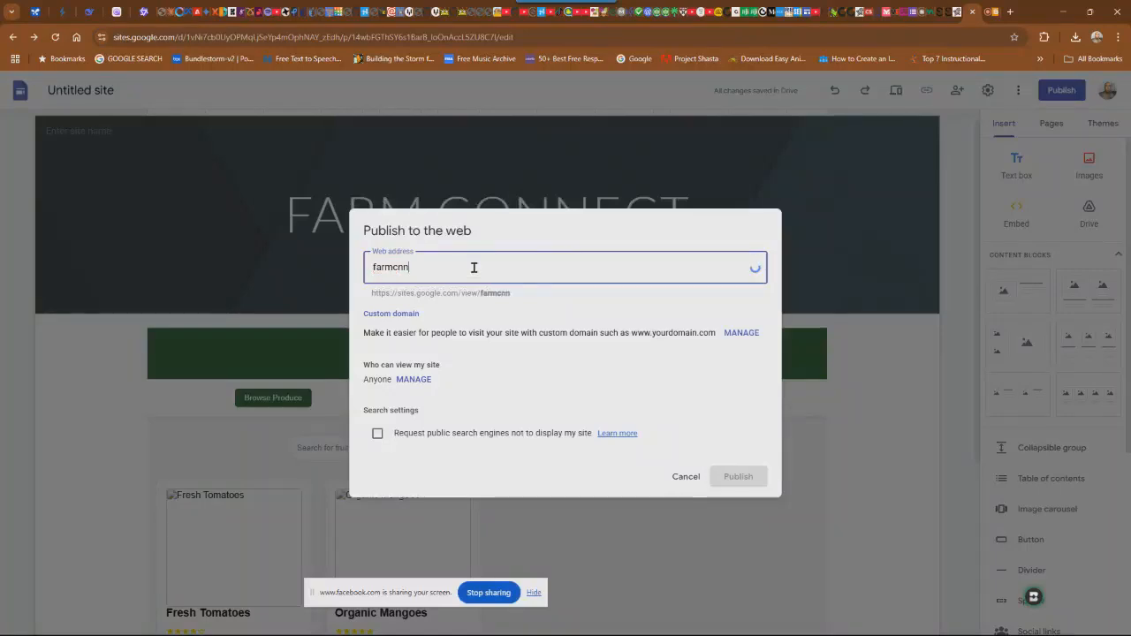
pyautogui.write('ectc')
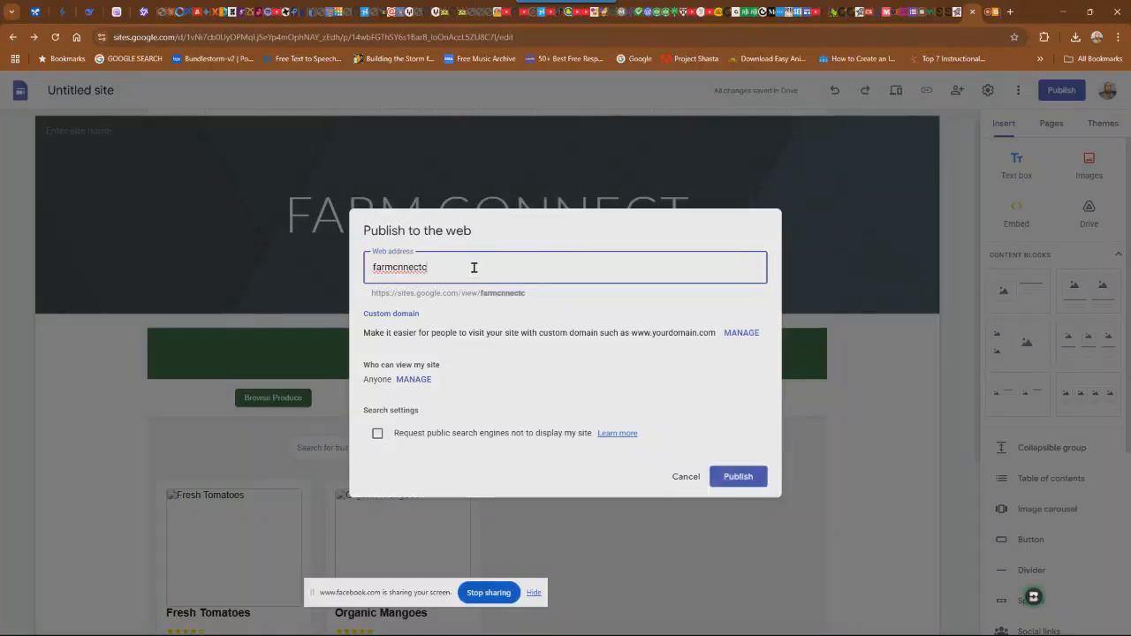
pyautogui.press('BackSpace')
pyautogui.press('BackSpace')
pyautogui.press('BackSpace')
pyautogui.press('BackSpace')
pyautogui.press('BackSpace')
pyautogui.press('BackSpace')
pyautogui.write('o')
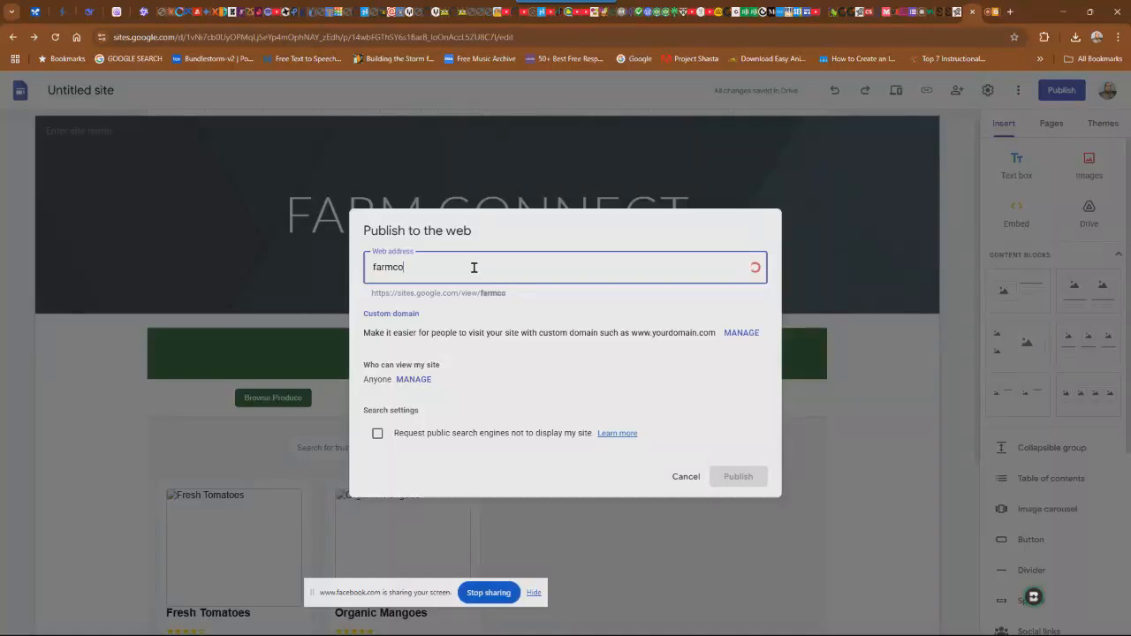
pyautogui.write('nnectt')
pyautogui.press('BackSpace')
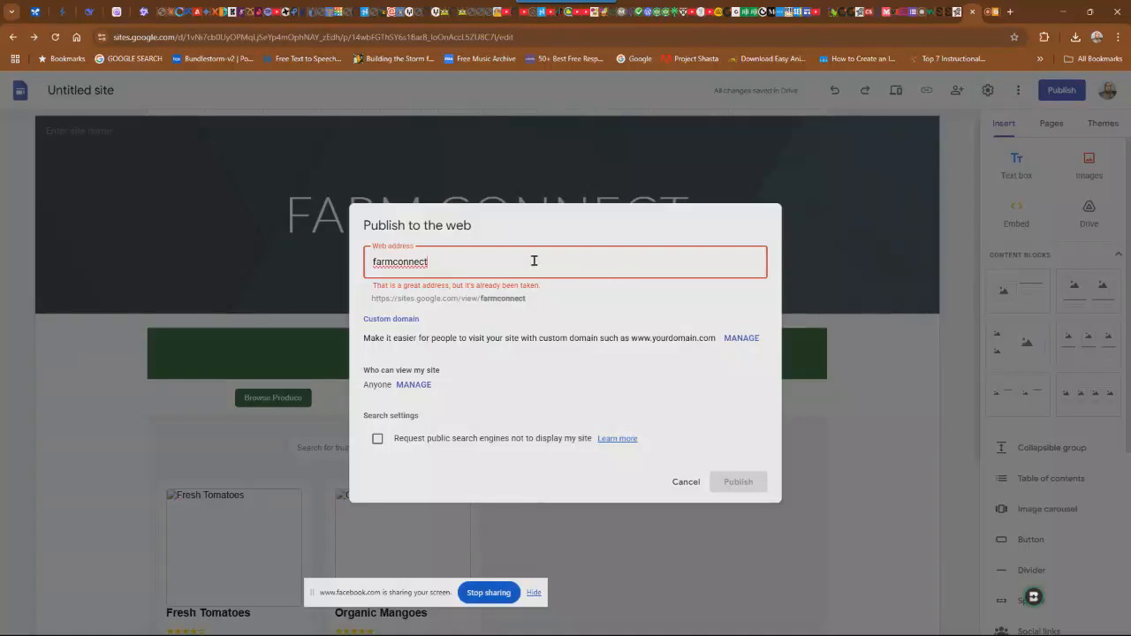
pyautogui.write('ng')
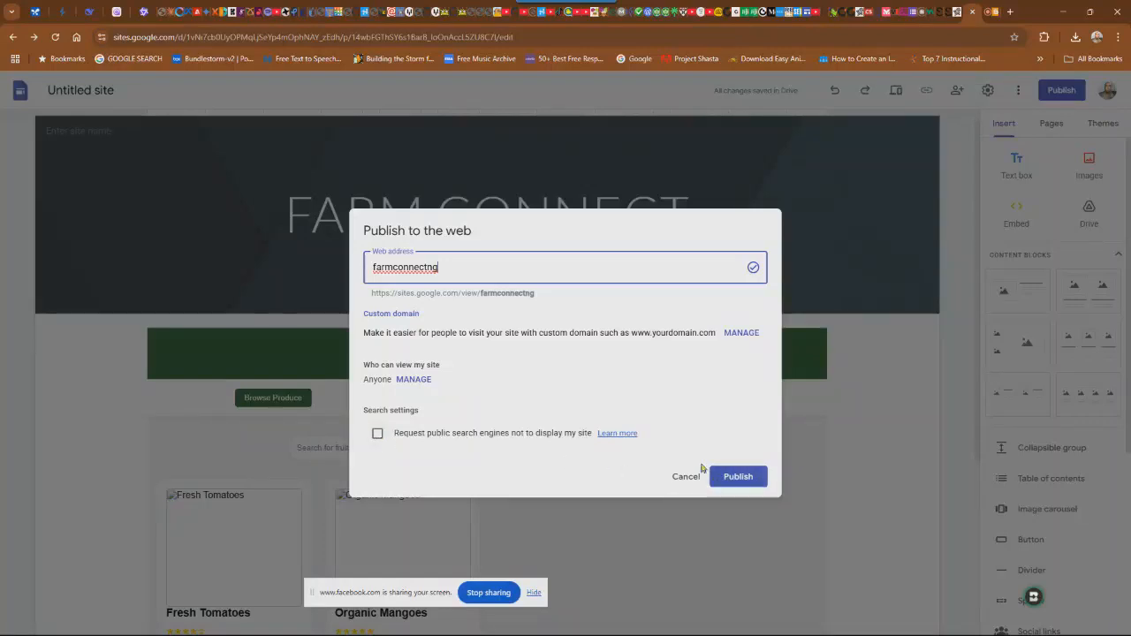
pyautogui.click(738, 478)
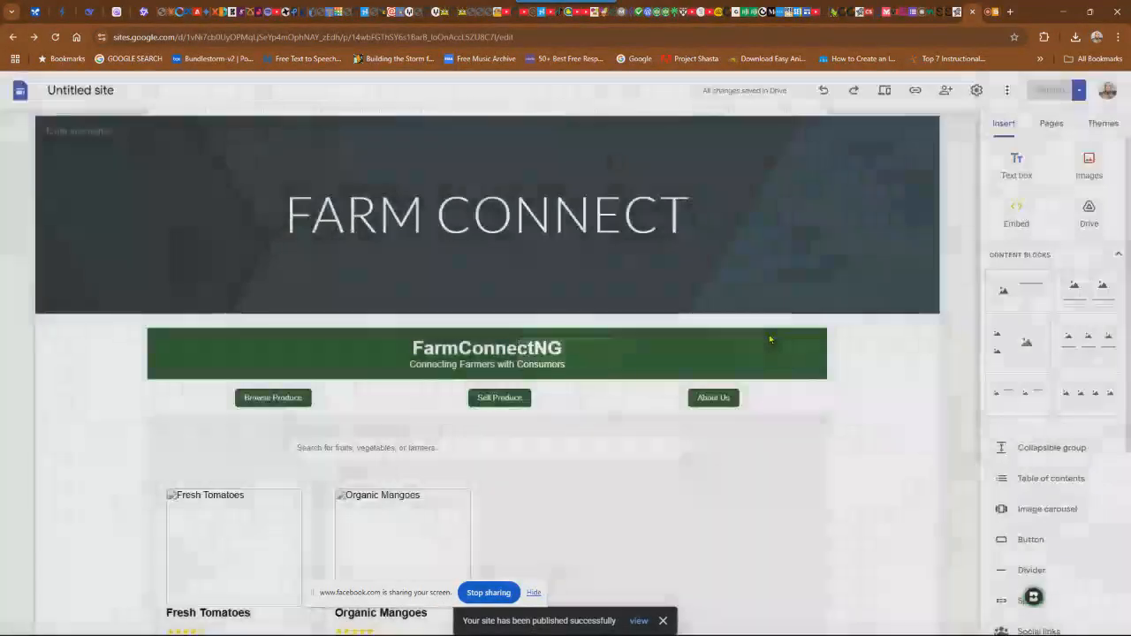
# Step: Open the published site and test the search field, the Sell Produce form fields and the Browse Produce section
pyautogui.click(640, 621)
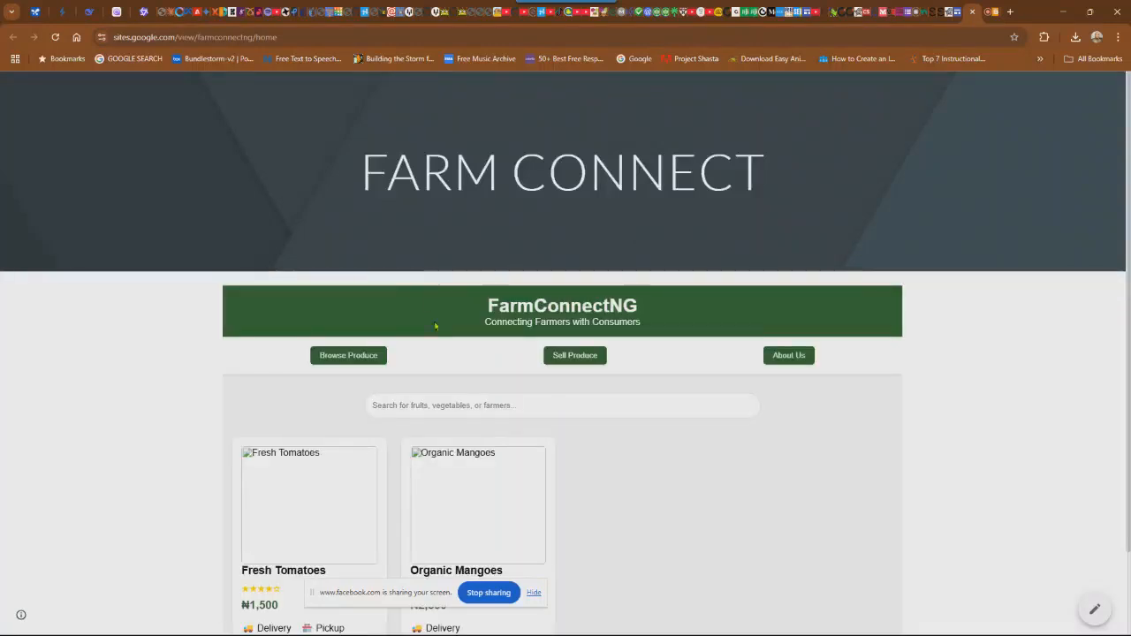
pyautogui.scroll(-1, 548, 344)
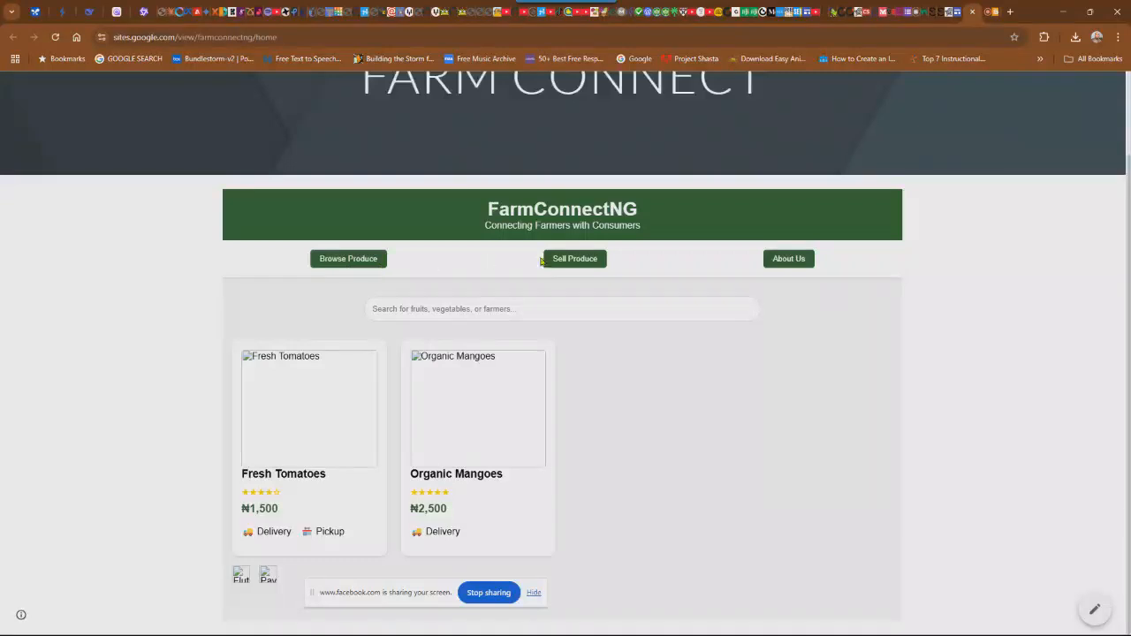
pyautogui.click(546, 259)
pyautogui.click(449, 311)
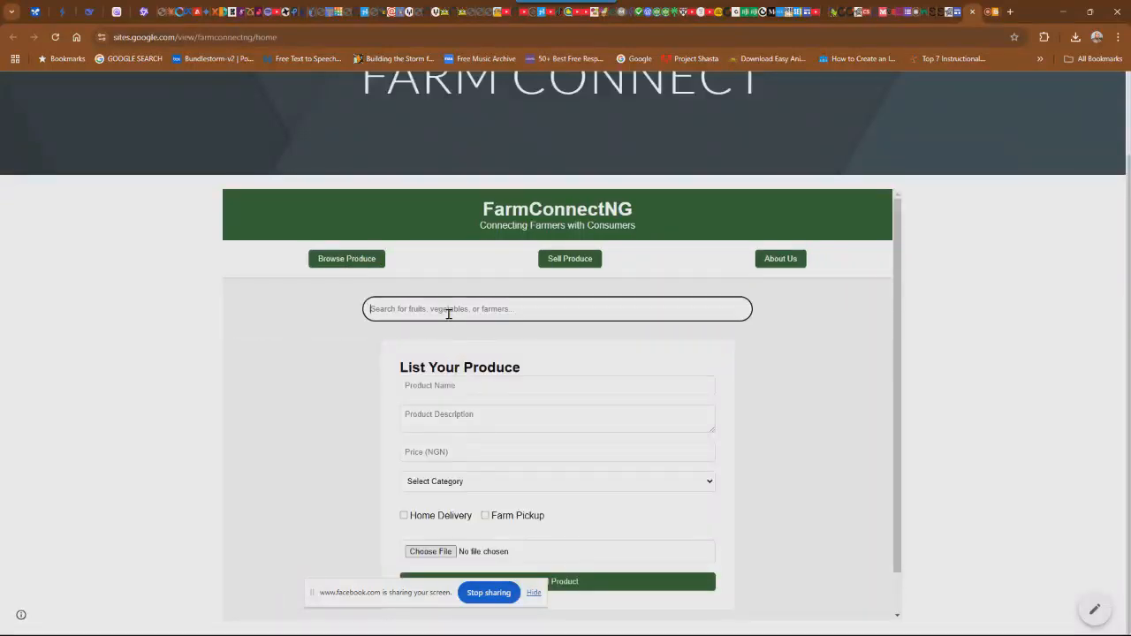
pyautogui.click(463, 392)
pyautogui.click(463, 414)
pyautogui.click(366, 269)
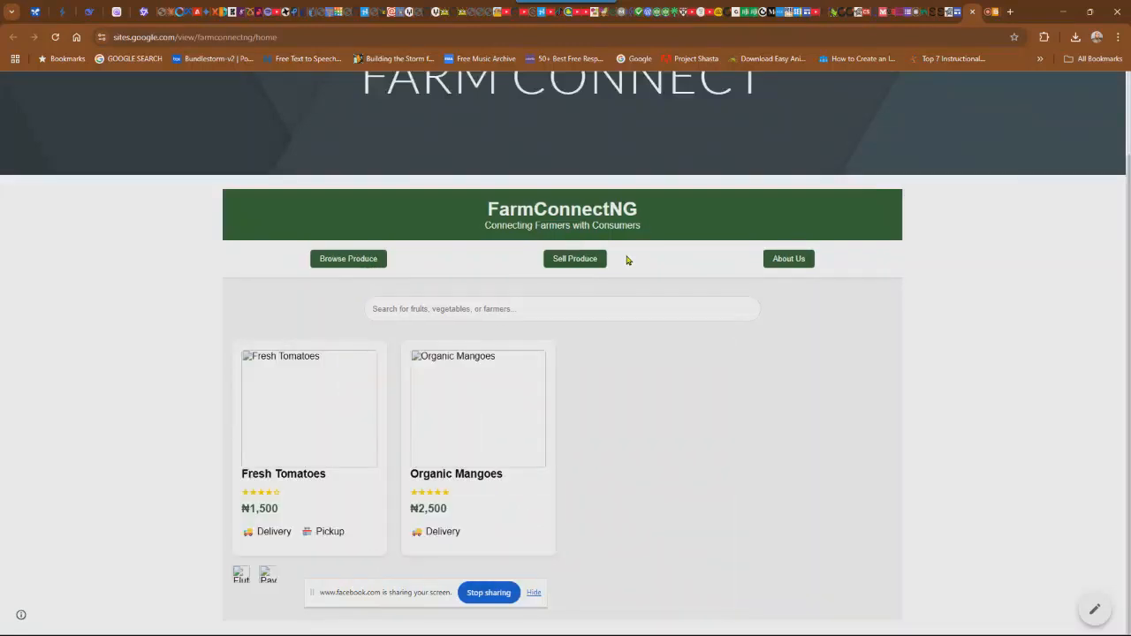
# Step: Test the Sell Produce section on the published site, check the site's web address, and close the published page
pyautogui.click(585, 258)
pyautogui.scroll(2, 439, 171)
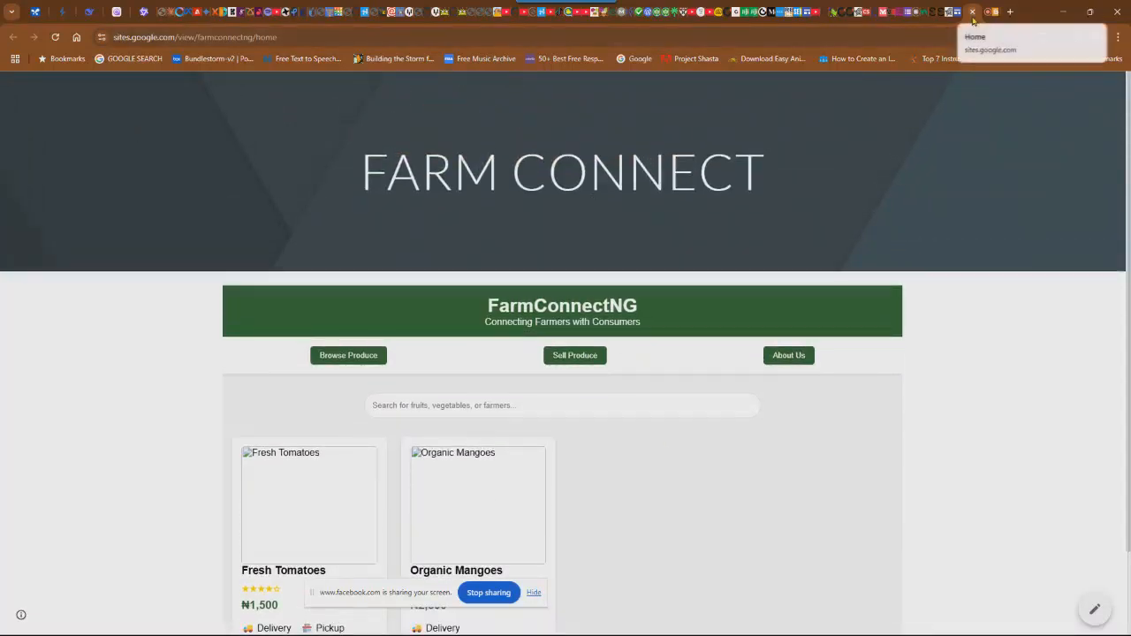
pyautogui.click(265, 37)
pyautogui.rightClick(265, 37)
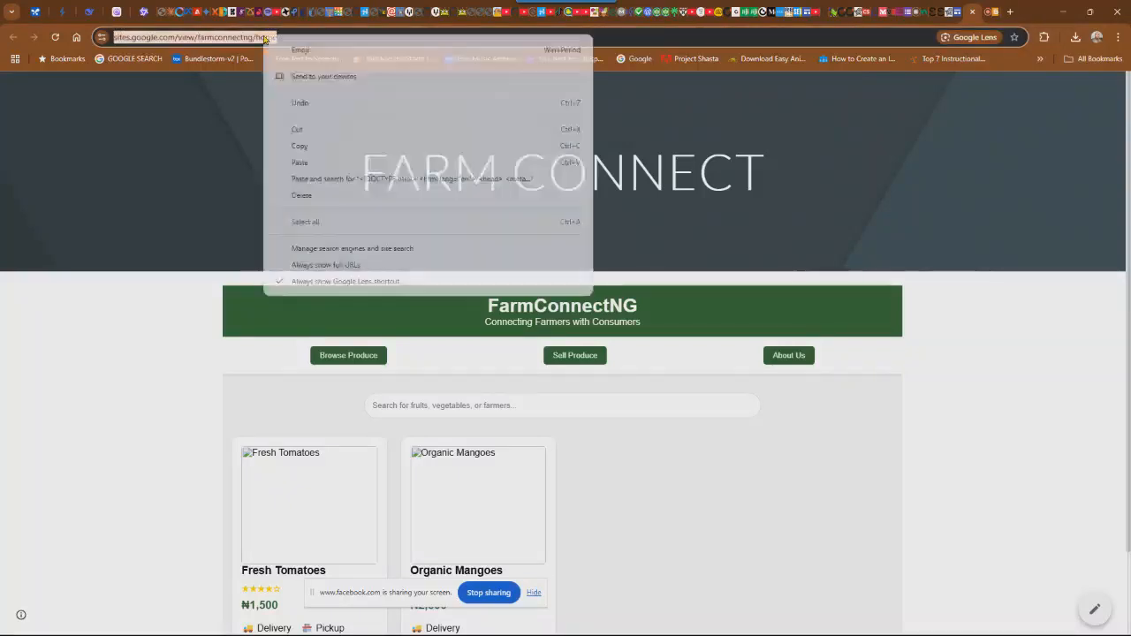
pyautogui.click(212, 94)
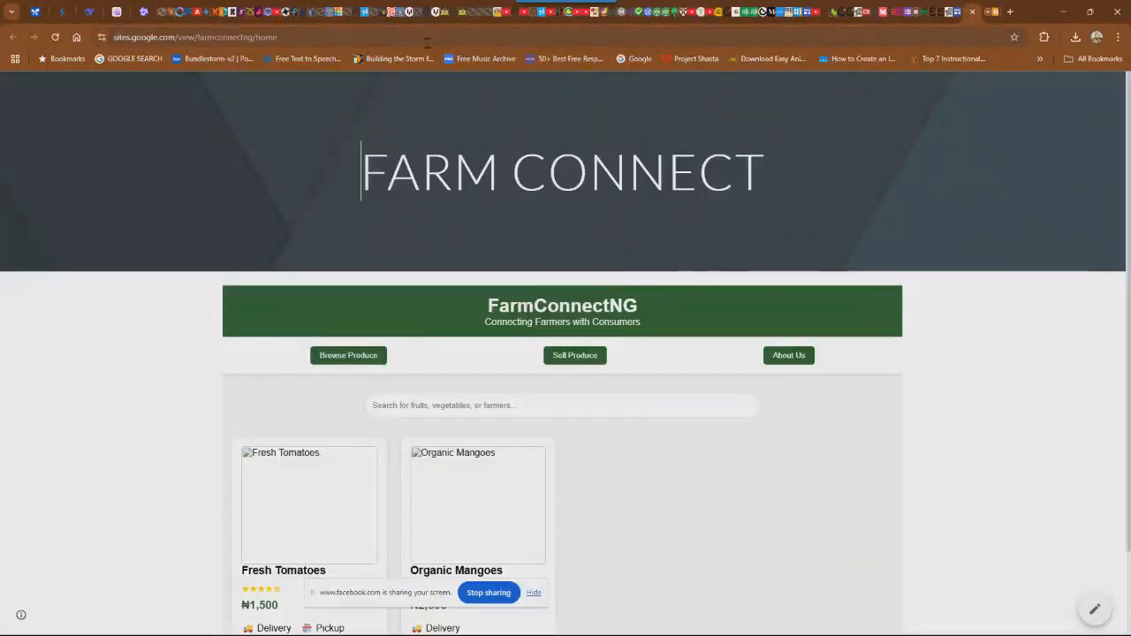
pyautogui.click(973, 16)
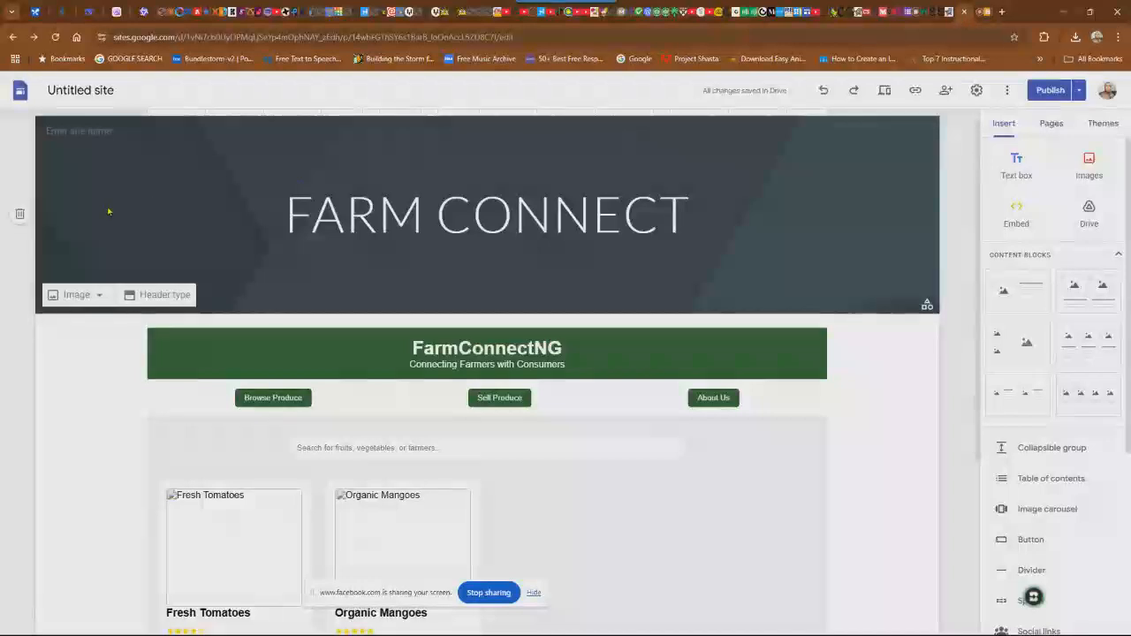
# Step: Open the second untitled site from the recent Google Sites list and look through its FarmConnect Pro page in preview
pyautogui.click(18, 93)
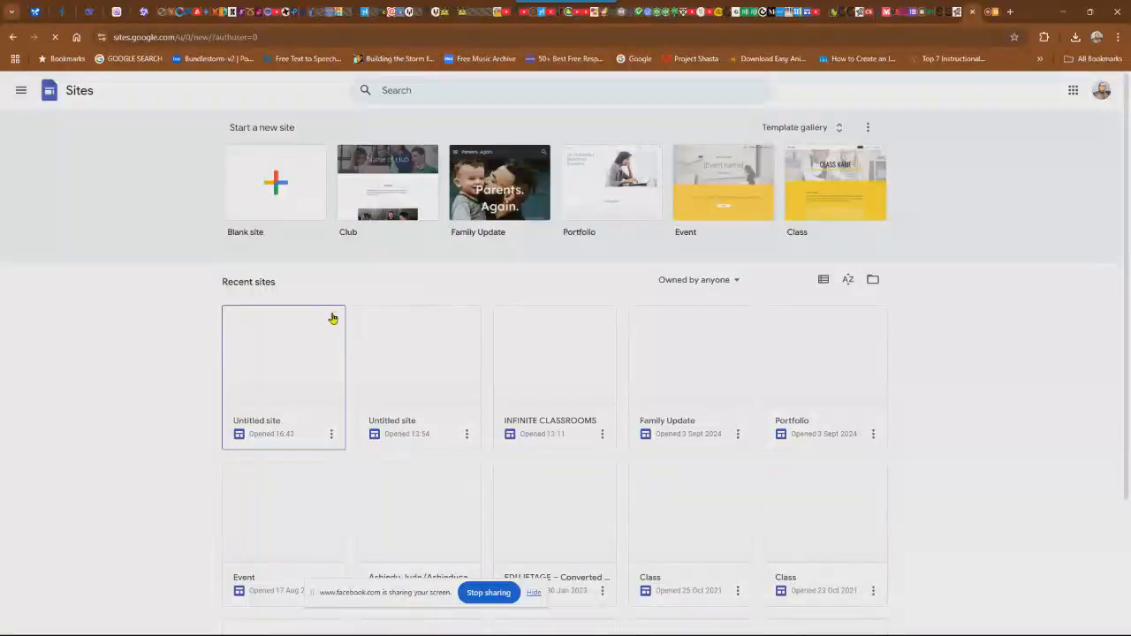
pyautogui.click(390, 348)
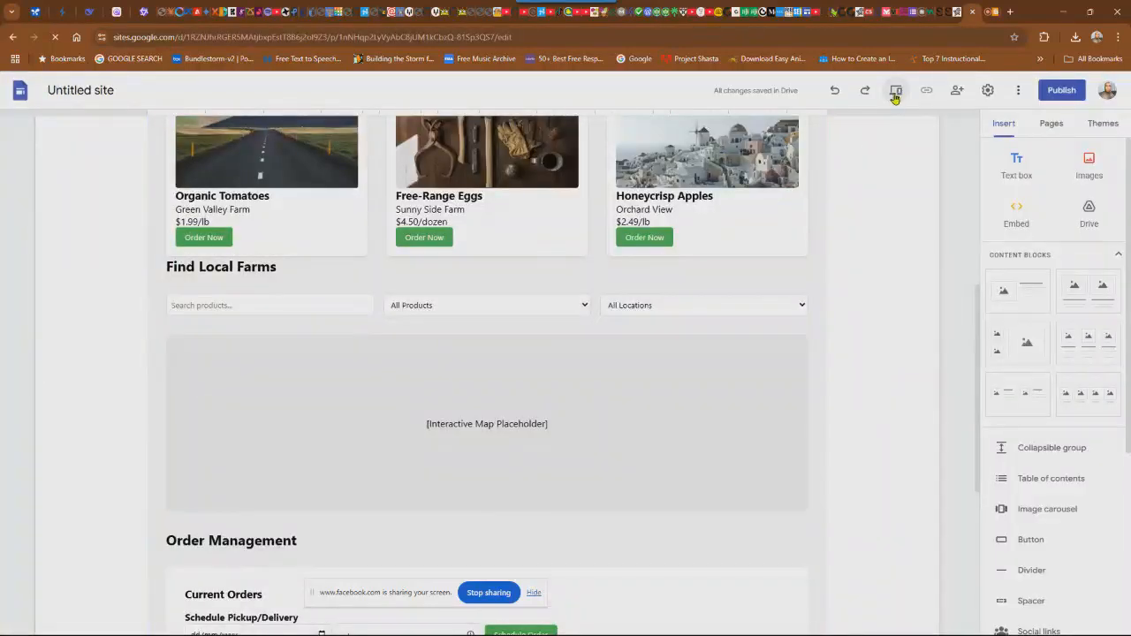
pyautogui.click(896, 95)
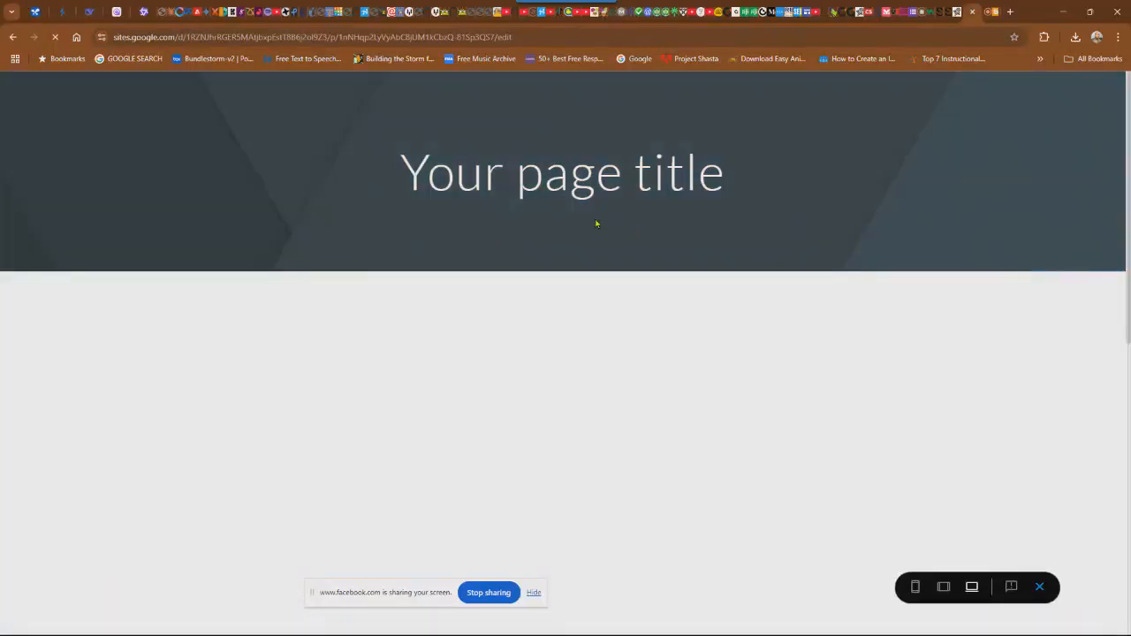
pyautogui.scroll(-9, 597, 223)
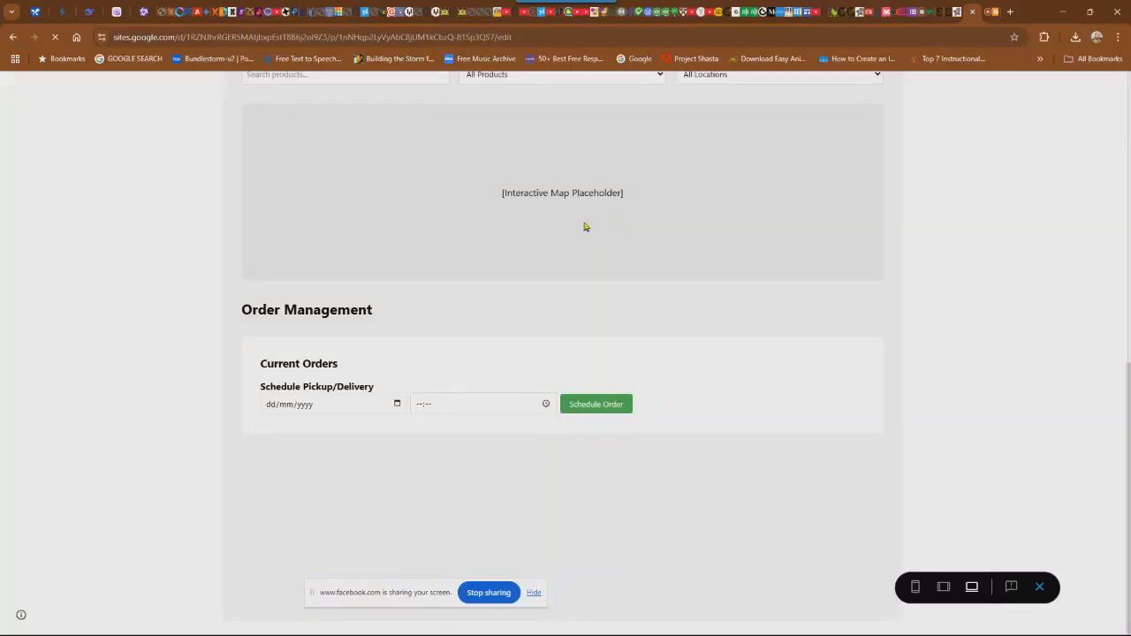
pyautogui.scroll(3, 583, 225)
pyautogui.scroll(2, 366, 272)
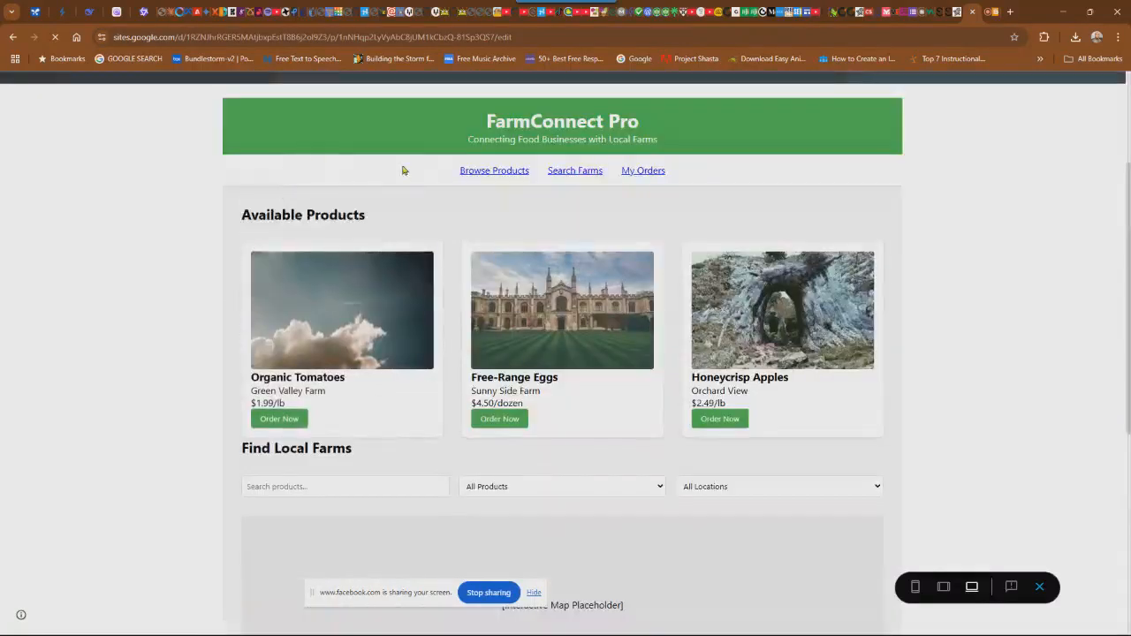
# Step: Test the Browse Products link, close the page it opens, and set the Find Local Farms filters to Vegetables and Northern Region
pyautogui.click(499, 173)
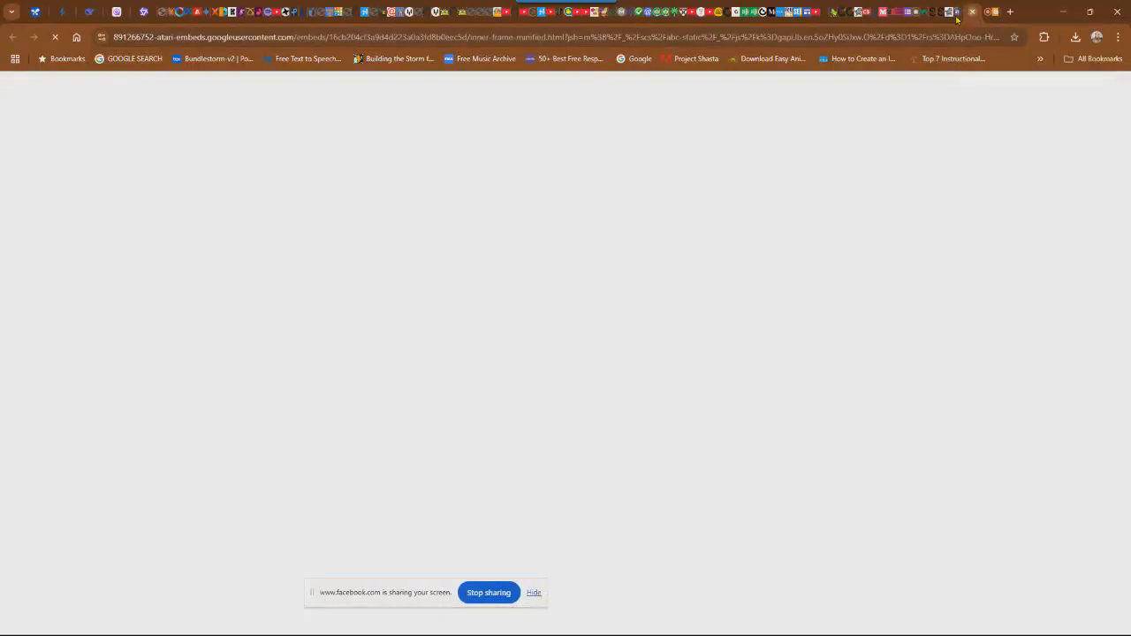
pyautogui.click(971, 13)
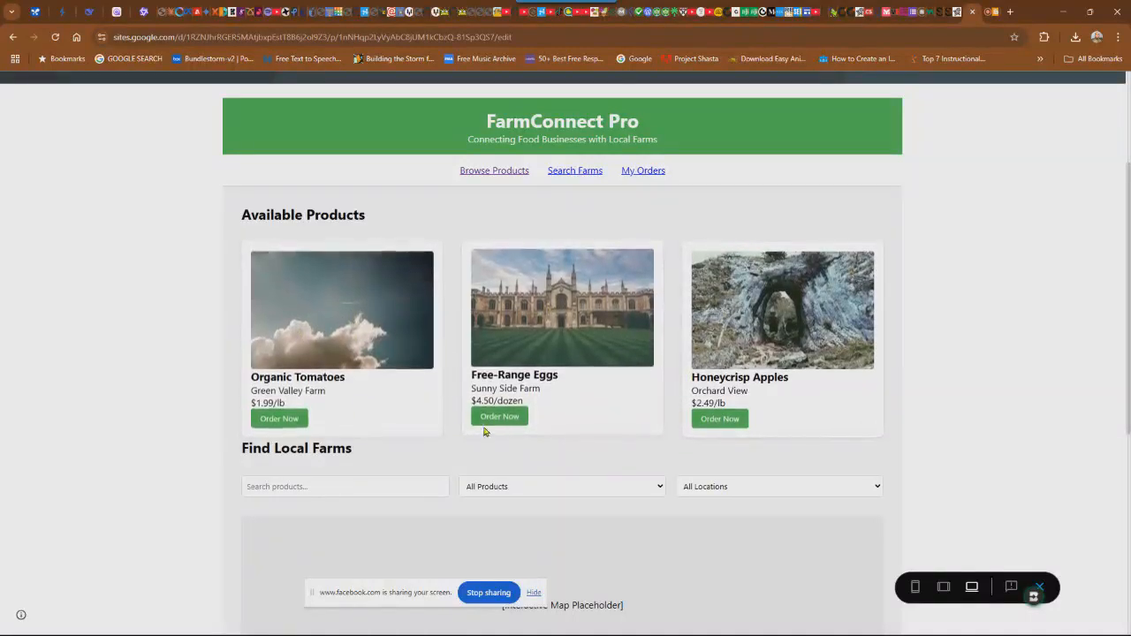
pyautogui.scroll(-2, 393, 371)
pyautogui.click(564, 311)
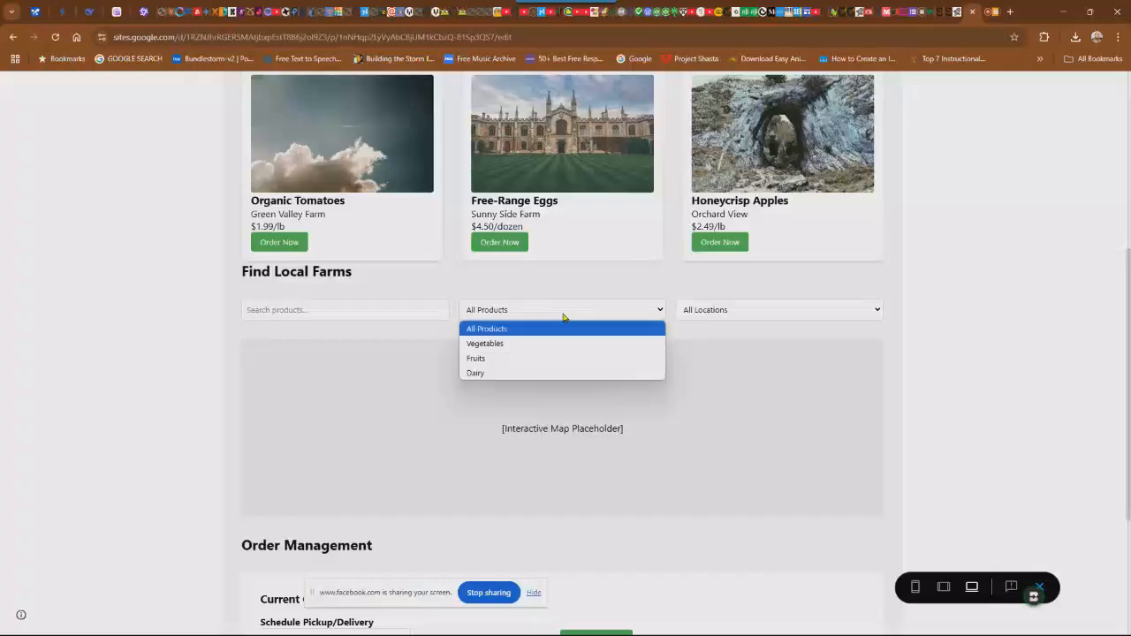
pyautogui.click(492, 344)
pyautogui.click(372, 306)
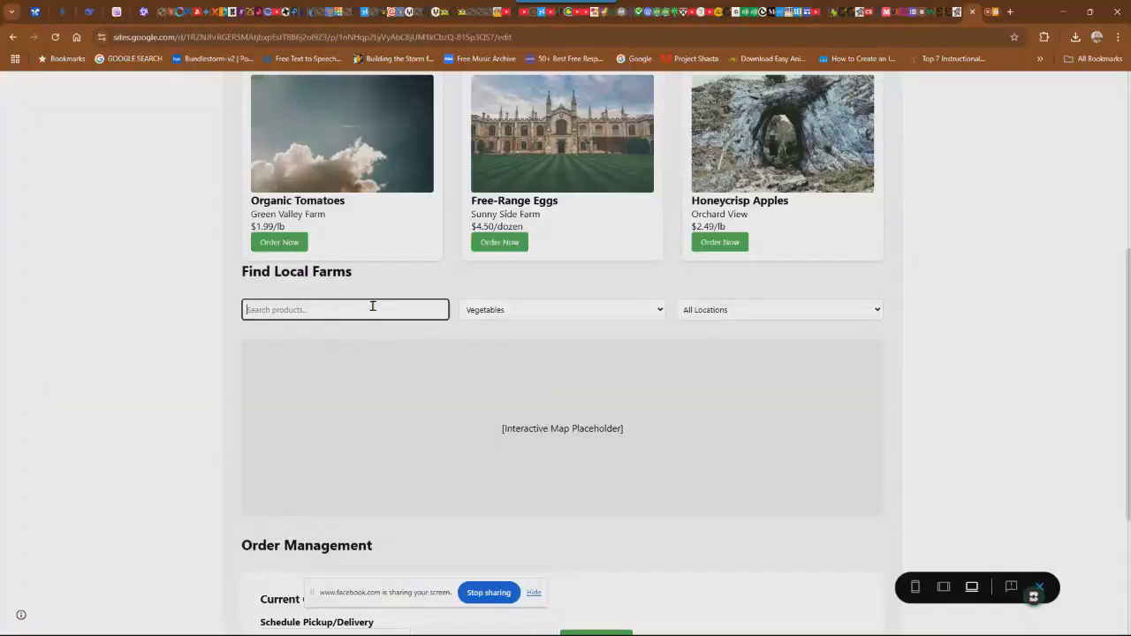
pyautogui.click(723, 316)
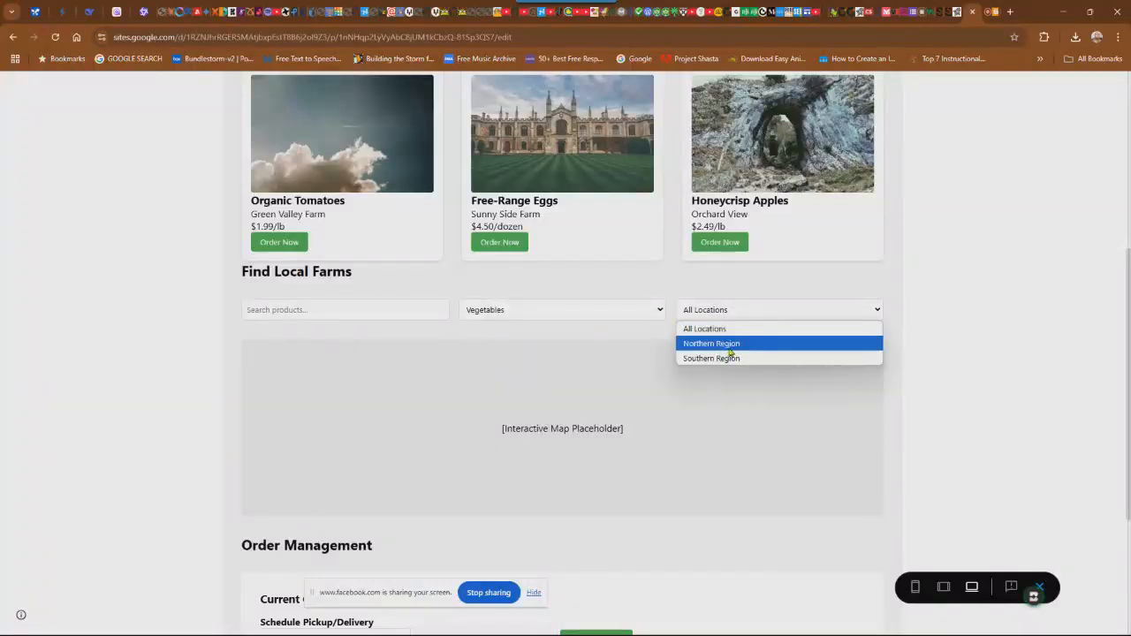
pyautogui.click(730, 343)
# Step: Try the Schedule Pickup/Delivery fields with the date 11/02/2025 and the time picker, and look over the page's upper sections again
pyautogui.scroll(-3, 477, 355)
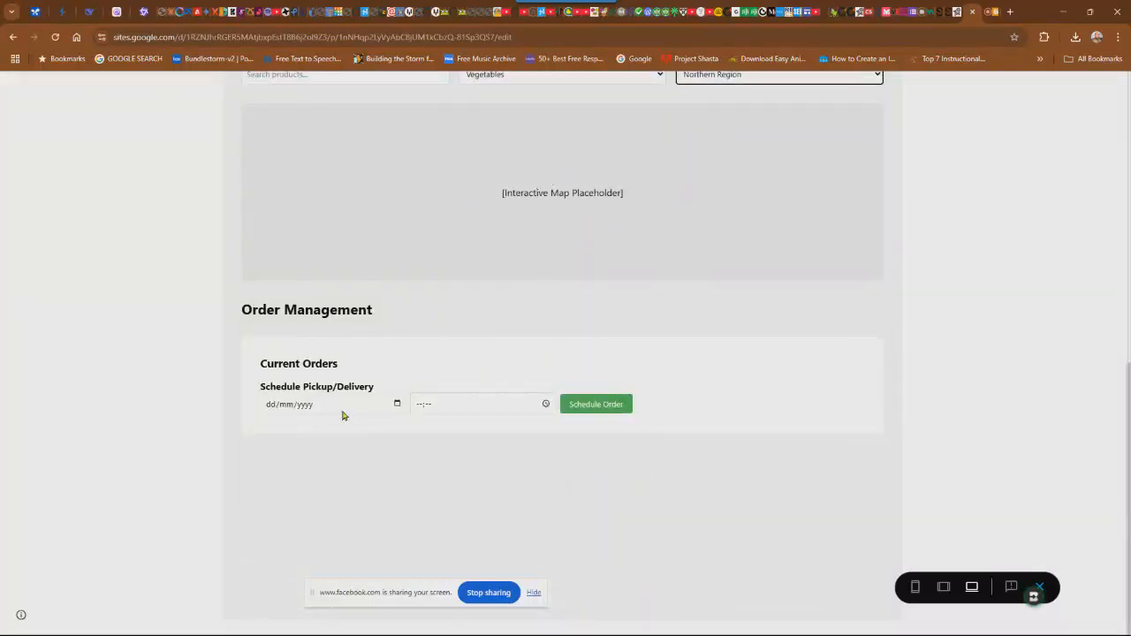
pyautogui.click(397, 405)
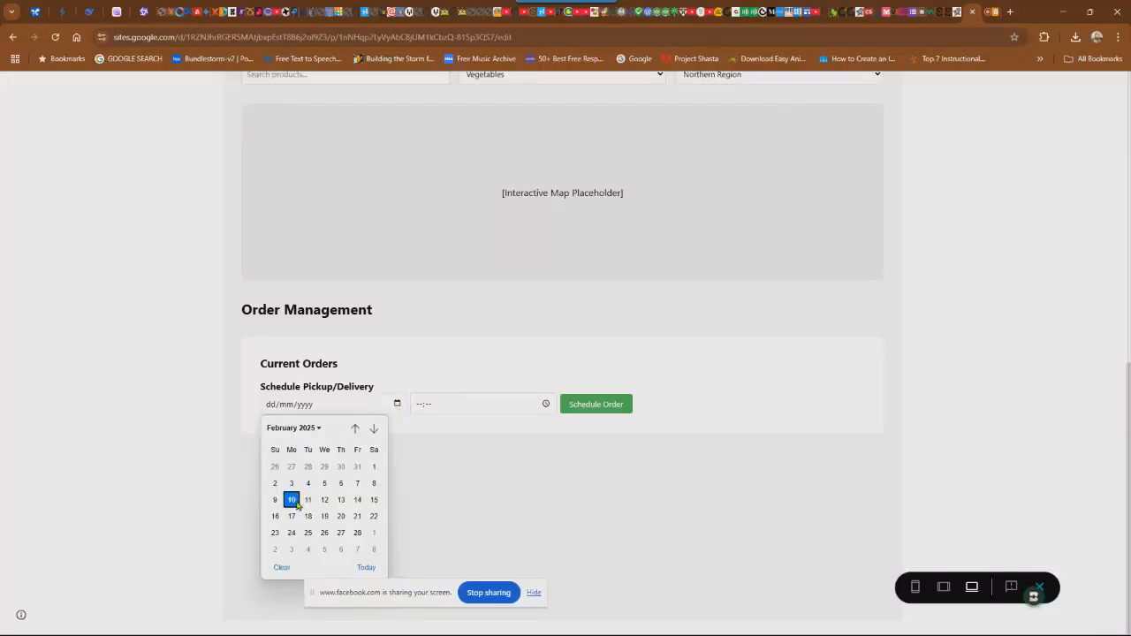
pyautogui.click(308, 501)
pyautogui.click(545, 404)
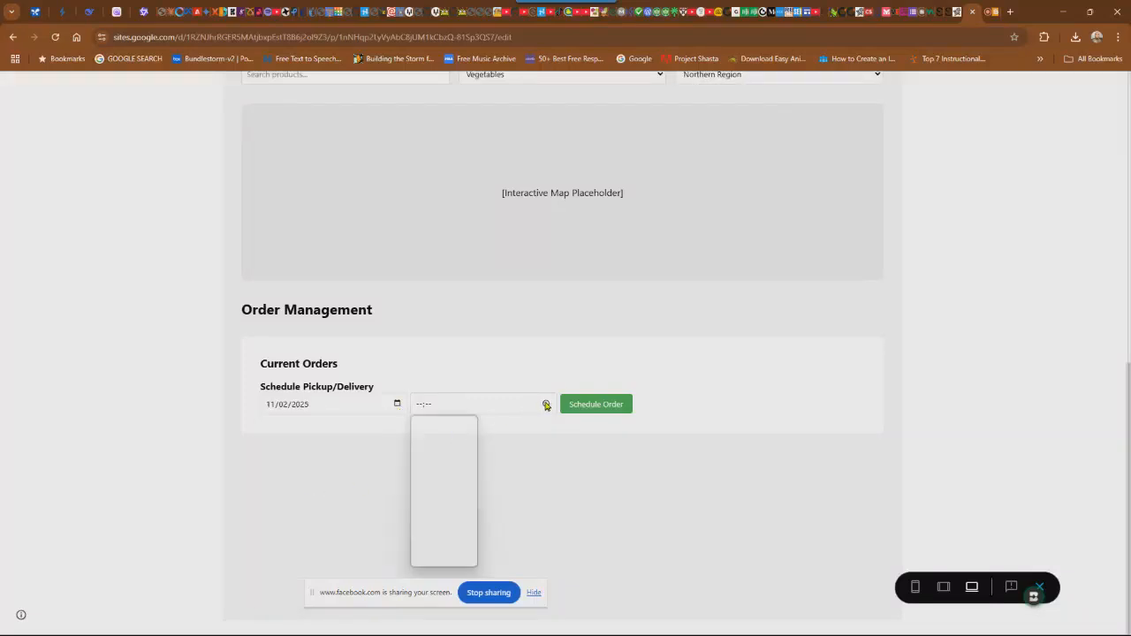
pyautogui.click(583, 422)
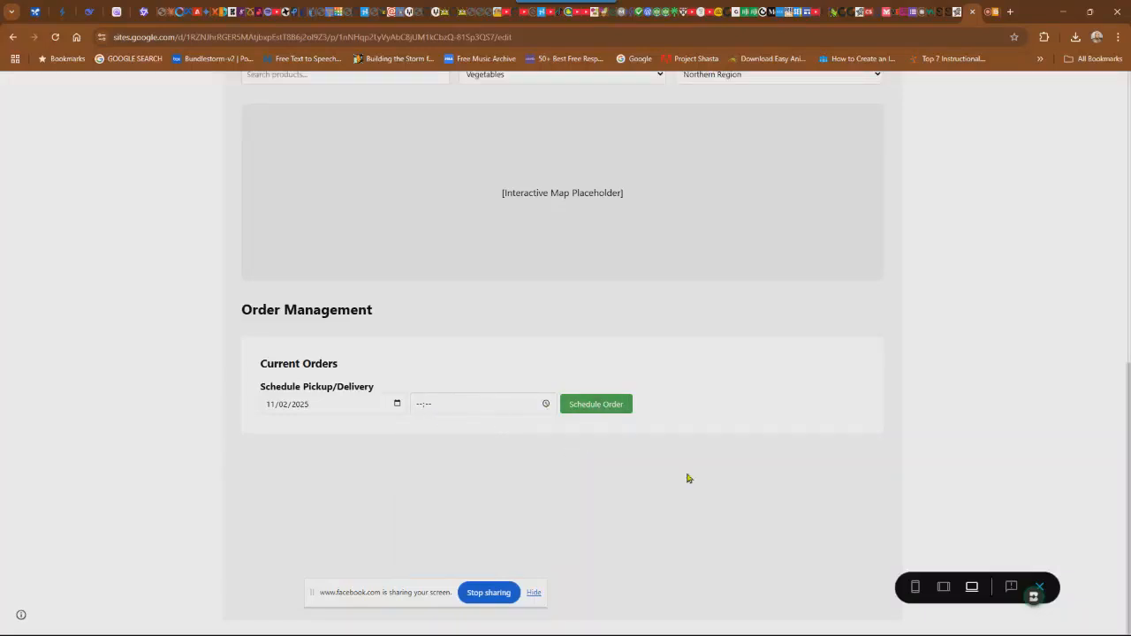
pyautogui.scroll(10, 624, 368)
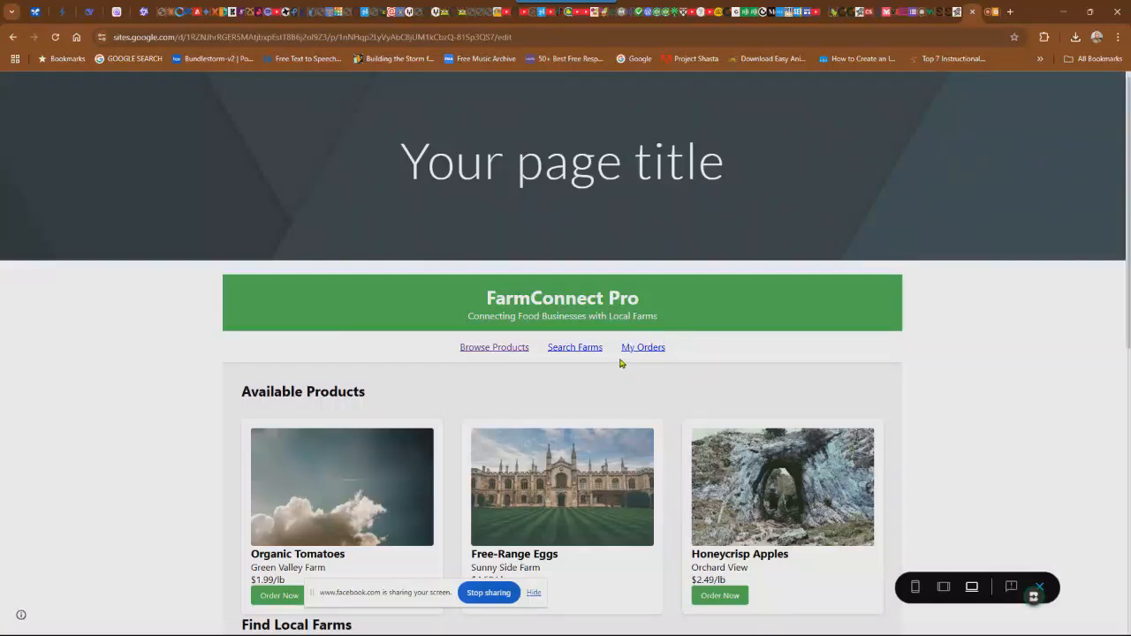
pyautogui.scroll(-2, 501, 333)
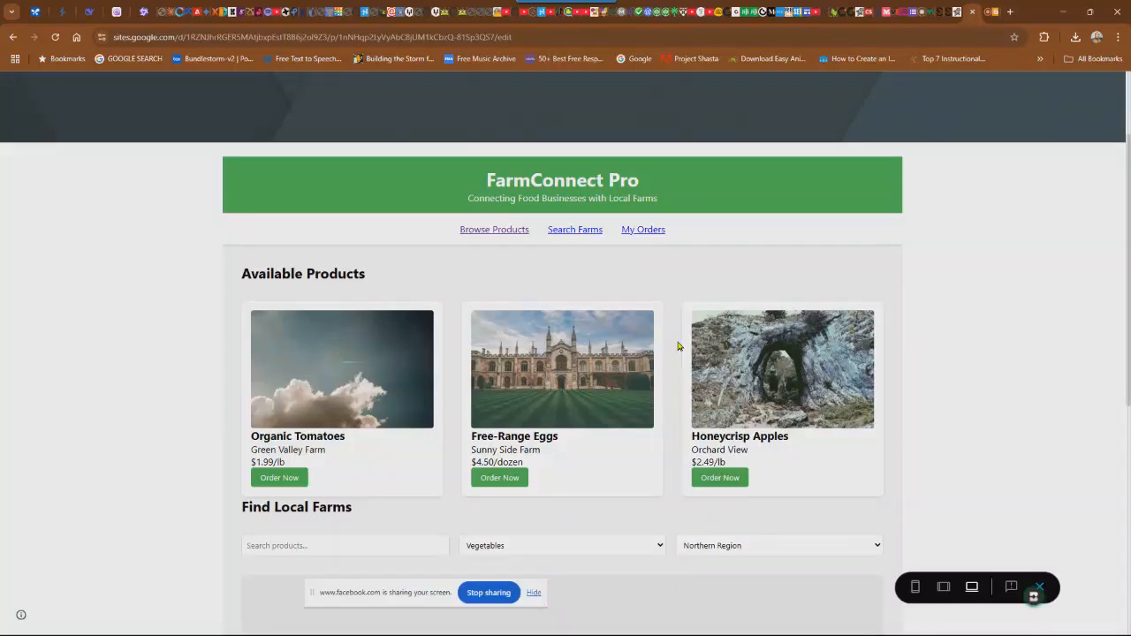
# Step: Revisit the Nigerian farm marketplace idea on Stratup.ai, and switch to the DeepSeek chat containing the generated code
pyautogui.click(950, 11)
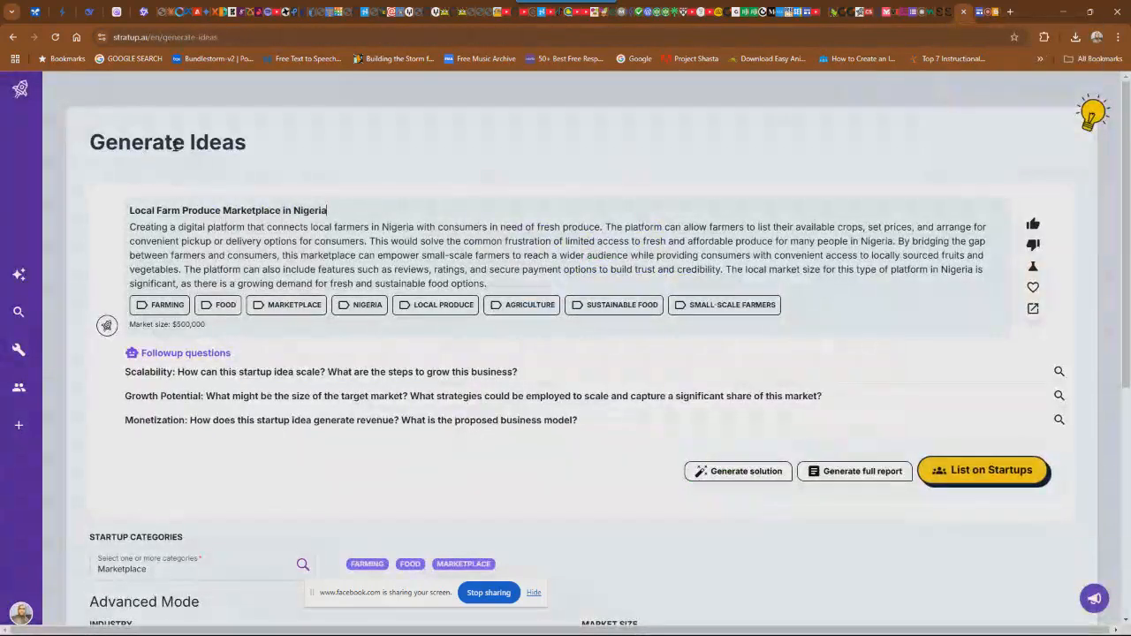
pyautogui.moveTo(19, 274)
pyautogui.click(87, 13)
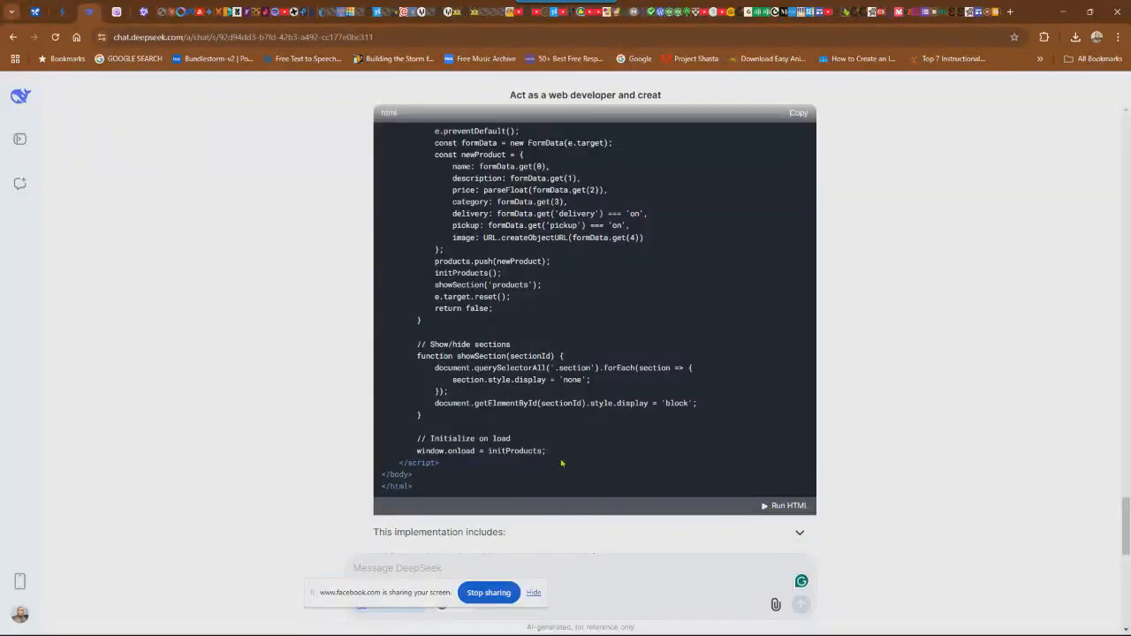
# Step: Switch to Document1 in Word, review the web developer prompt from its opening words to the closing requirements, and minimize the document
pyautogui.moveTo(684, 630)
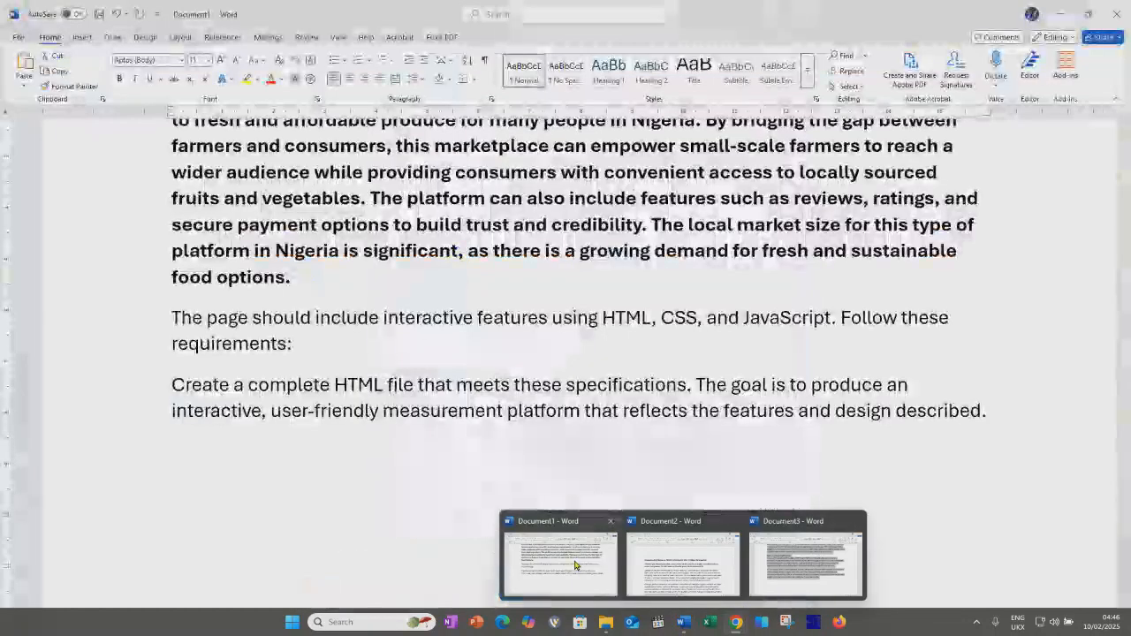
pyautogui.click(574, 566)
pyautogui.scroll(1, 212, 227)
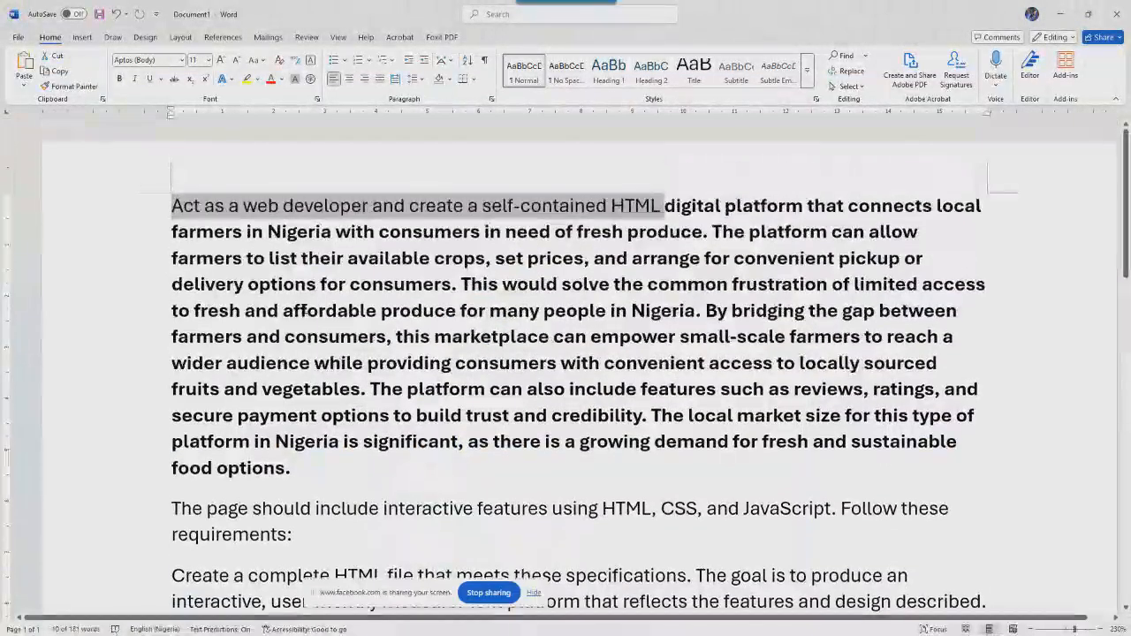
pyautogui.click(171, 205)
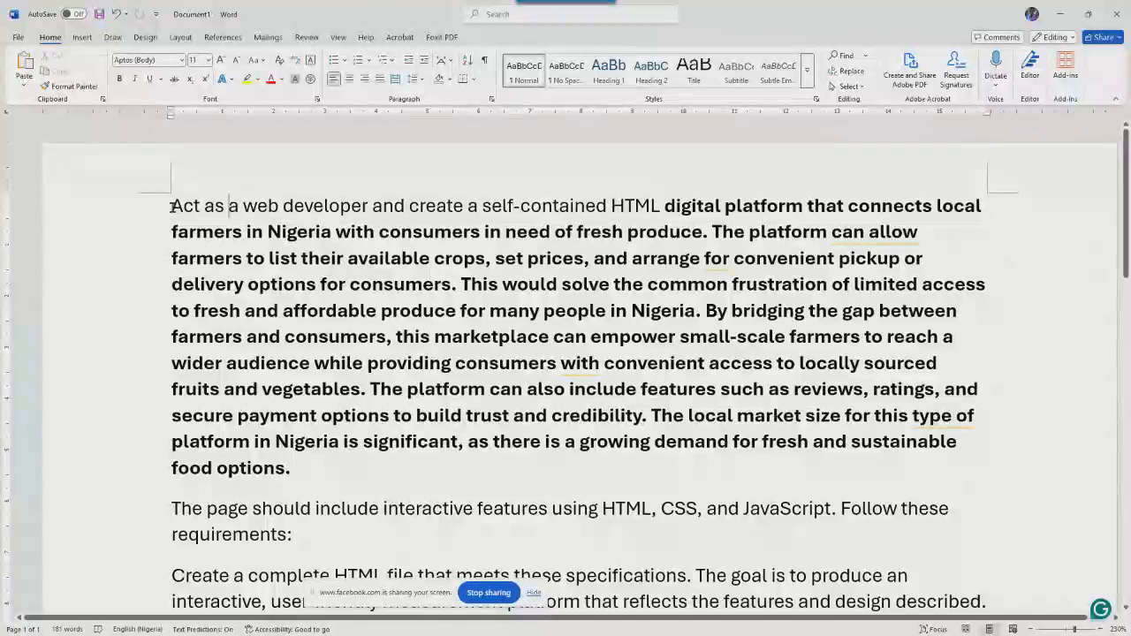
pyautogui.hotkey('ctrl', 'Right')
pyautogui.hotkey('ctrl', 'Right')
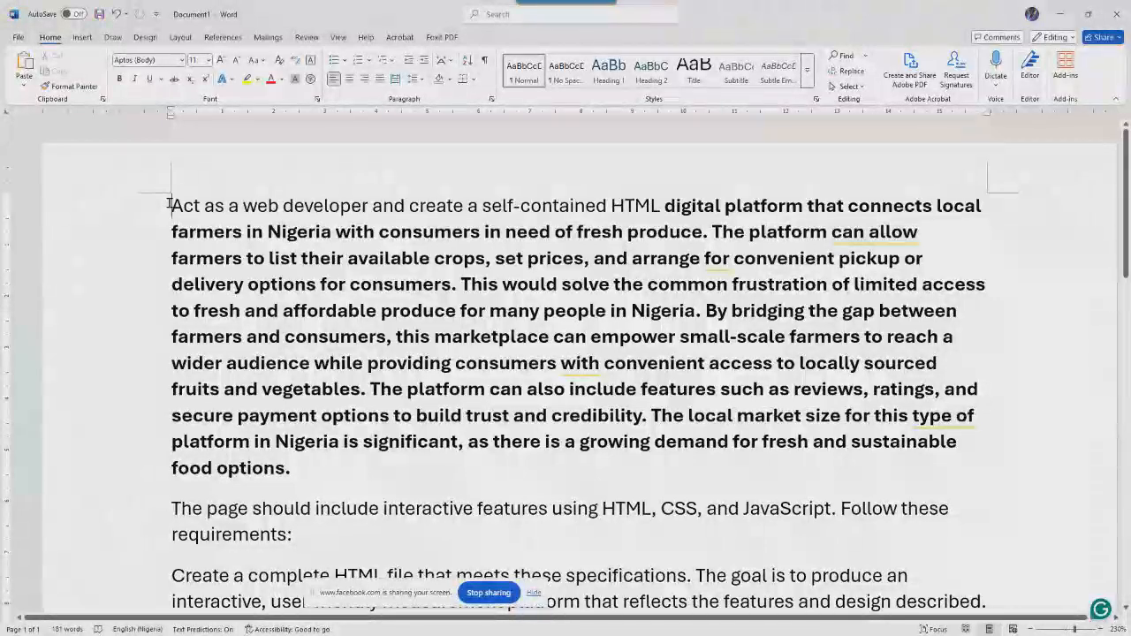
pyautogui.scroll(-1, 170, 204)
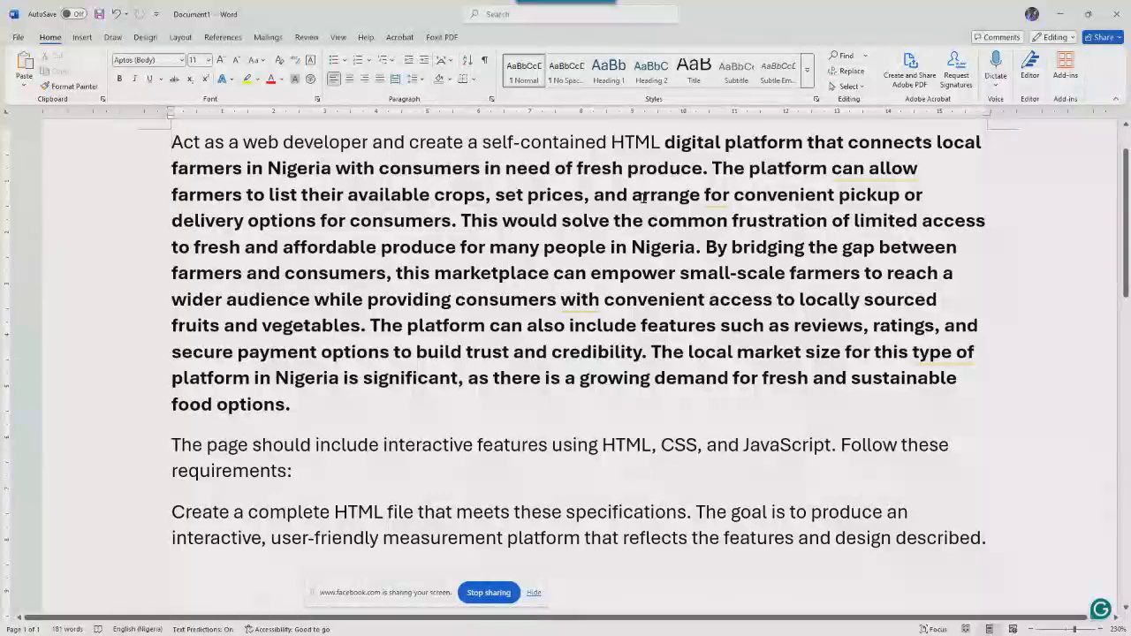
pyautogui.click(1062, 14)
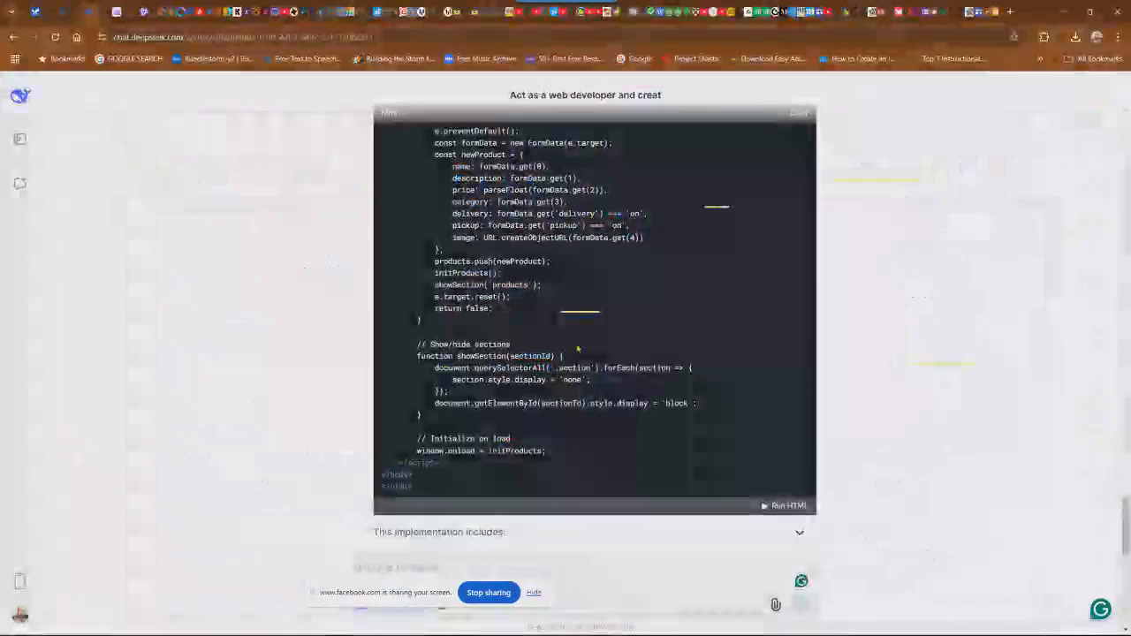
# Step: Review DeepSeek's generated marketplace HTML code and the list of key features and production requirements below it
pyautogui.scroll(3, 681, 280)
pyautogui.scroll(-10, 683, 278)
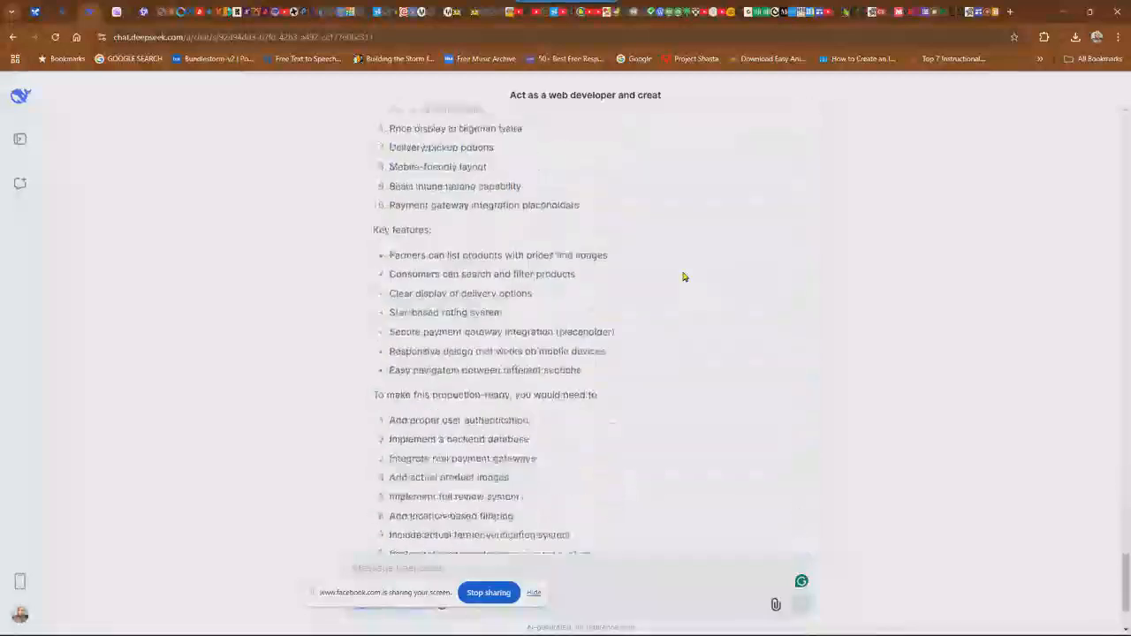
pyautogui.scroll(5, 931, 265)
pyautogui.scroll(-5, 931, 265)
pyautogui.scroll(10, 935, 261)
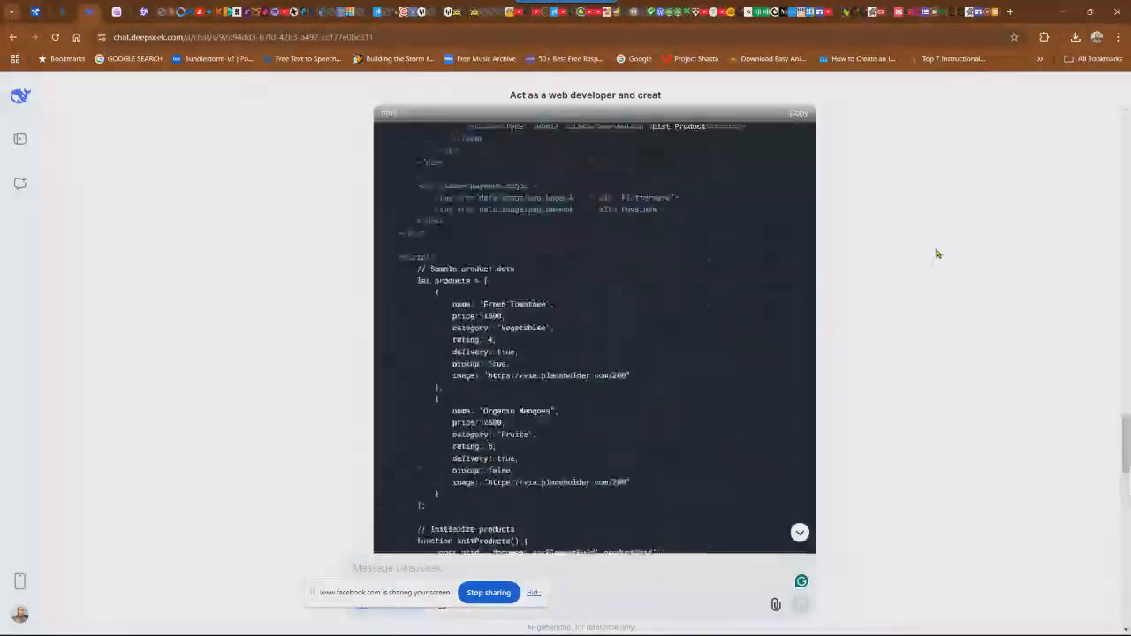
pyautogui.scroll(8, 938, 255)
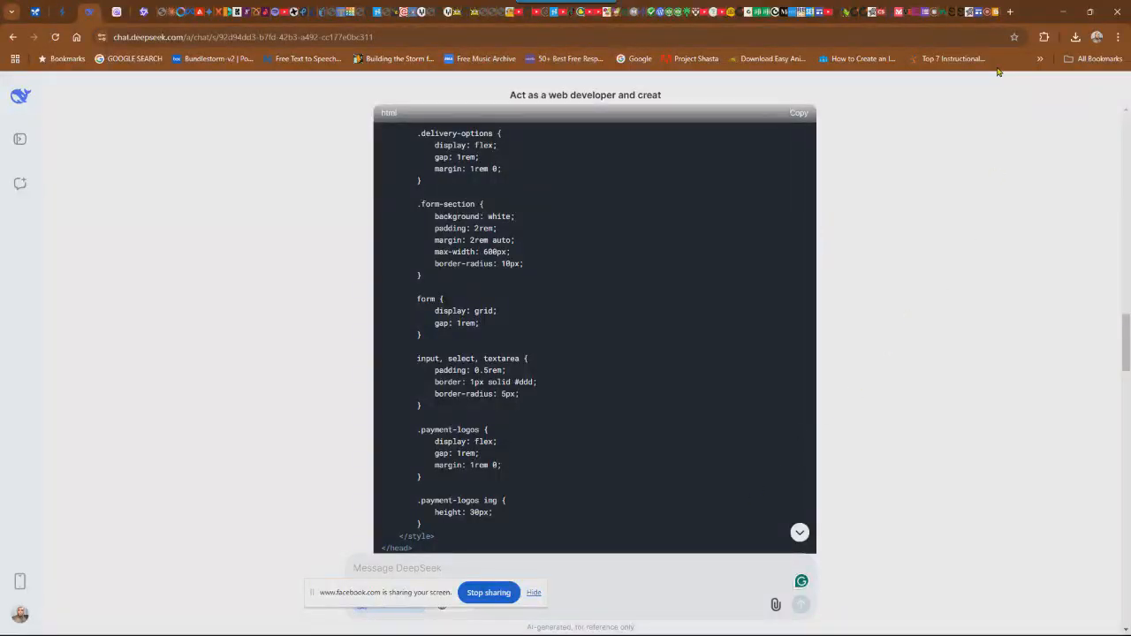
# Step: Switch back to the Stratup.ai idea generator and review the marketplace idea with its category and Advanced Mode settings
pyautogui.click(955, 12)
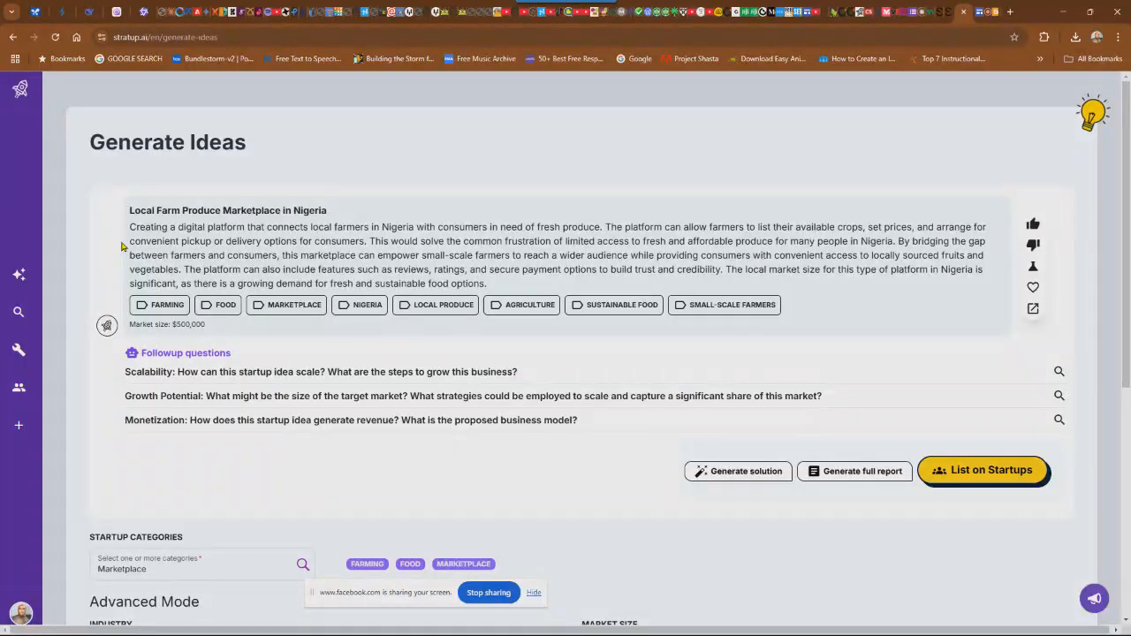
pyautogui.scroll(-2, 253, 391)
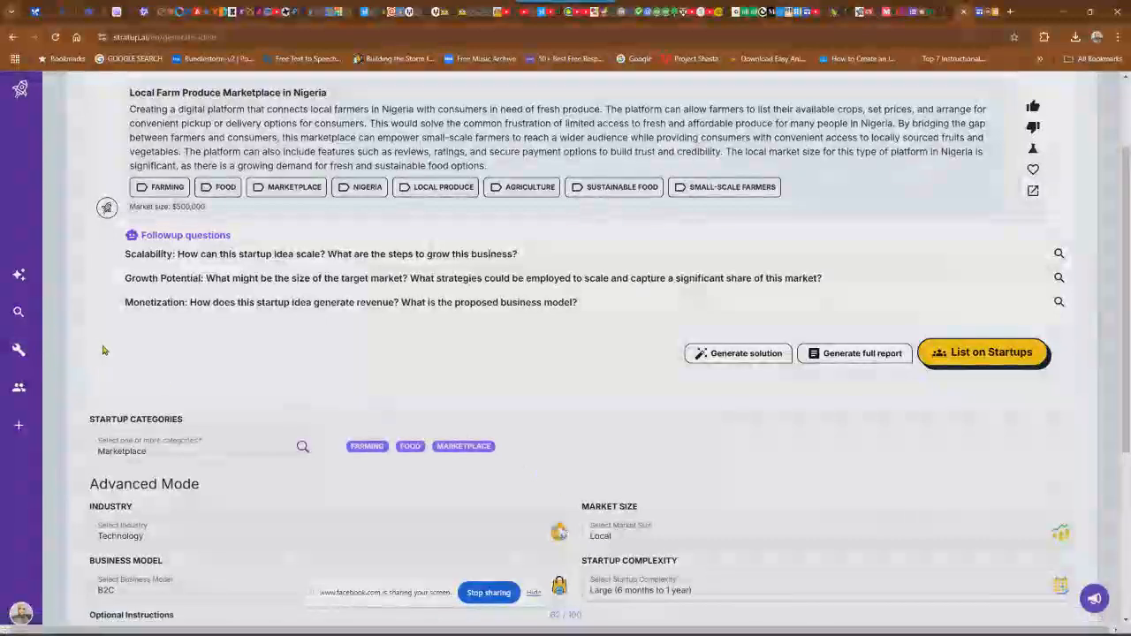